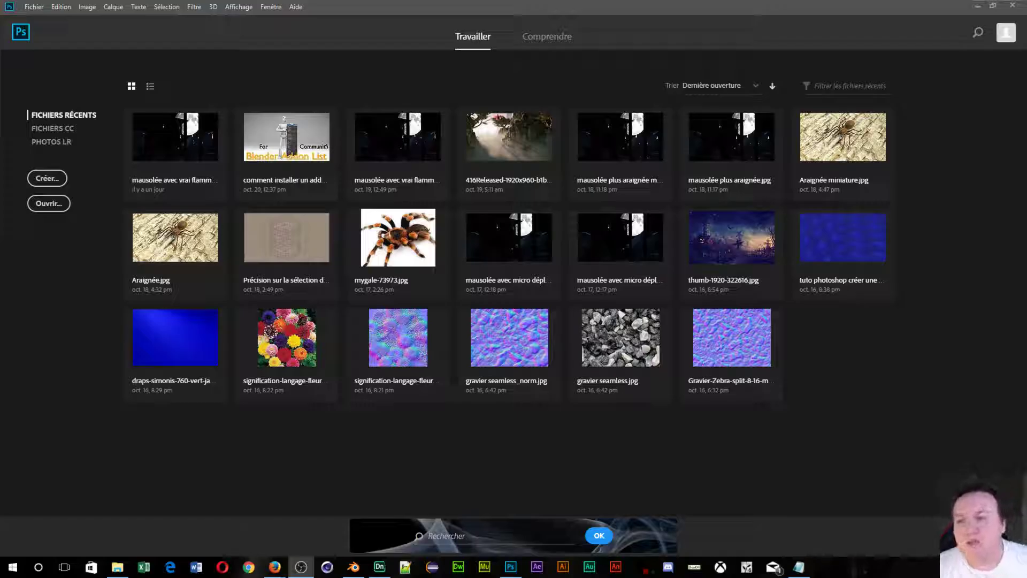
Create a new 2000 × 2000 px document with a white ffffff background instead of black.
{"action": "left_click", "coordinate": [43, 181]}
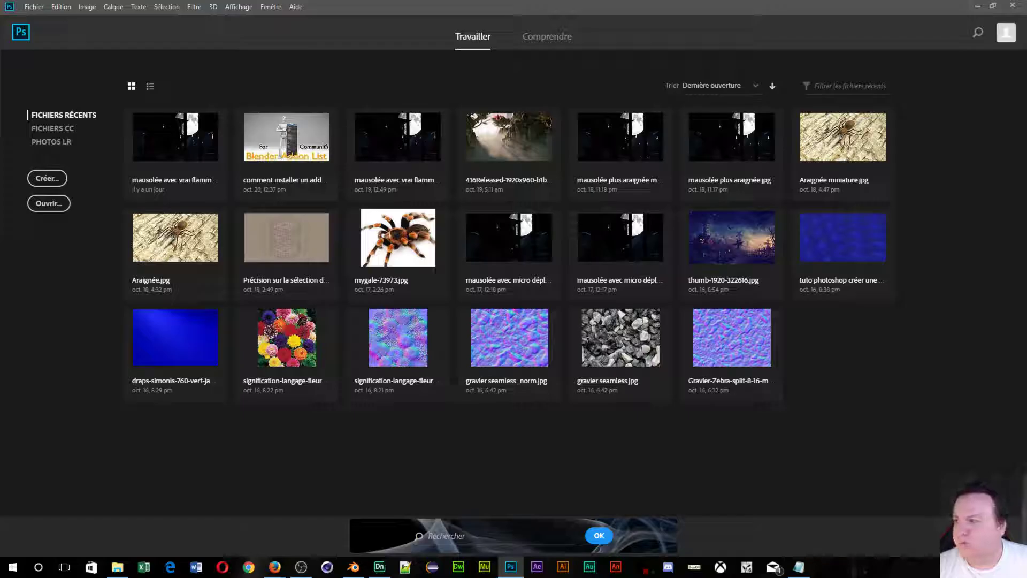
{"action": "left_click", "coordinate": [47, 179]}
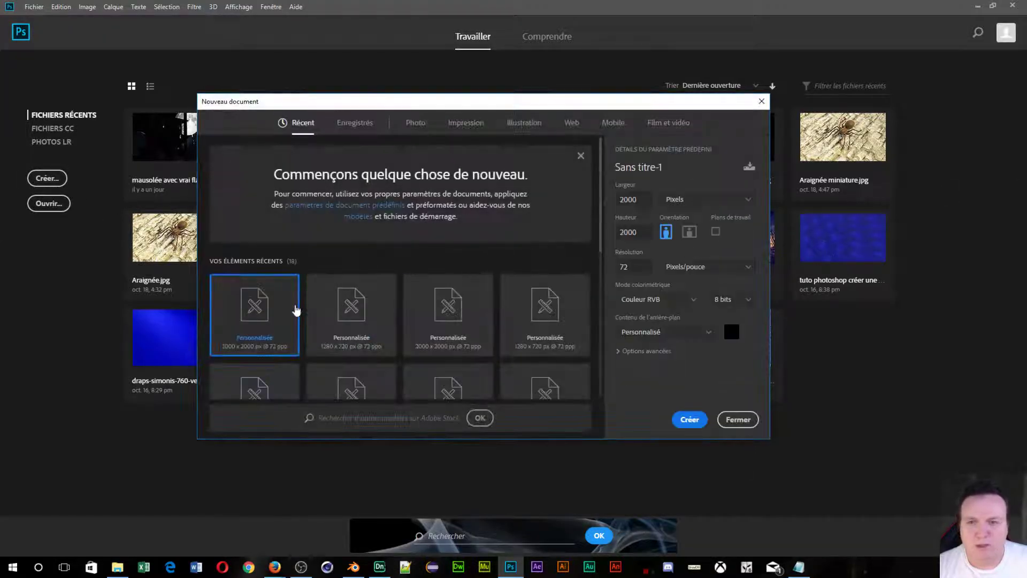
{"action": "left_click", "coordinate": [735, 333]}
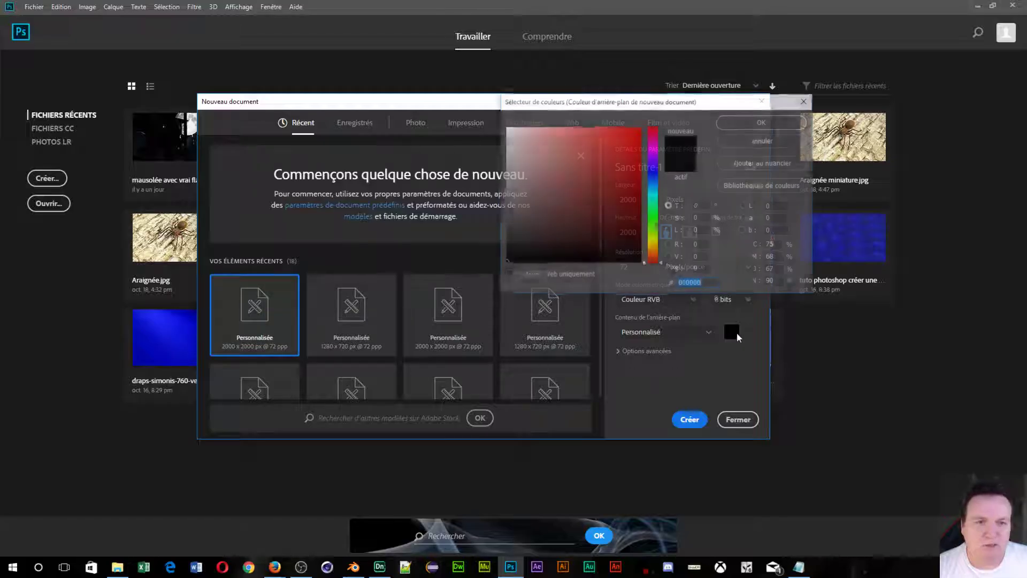
{"action": "type", "text": "ffffff"}
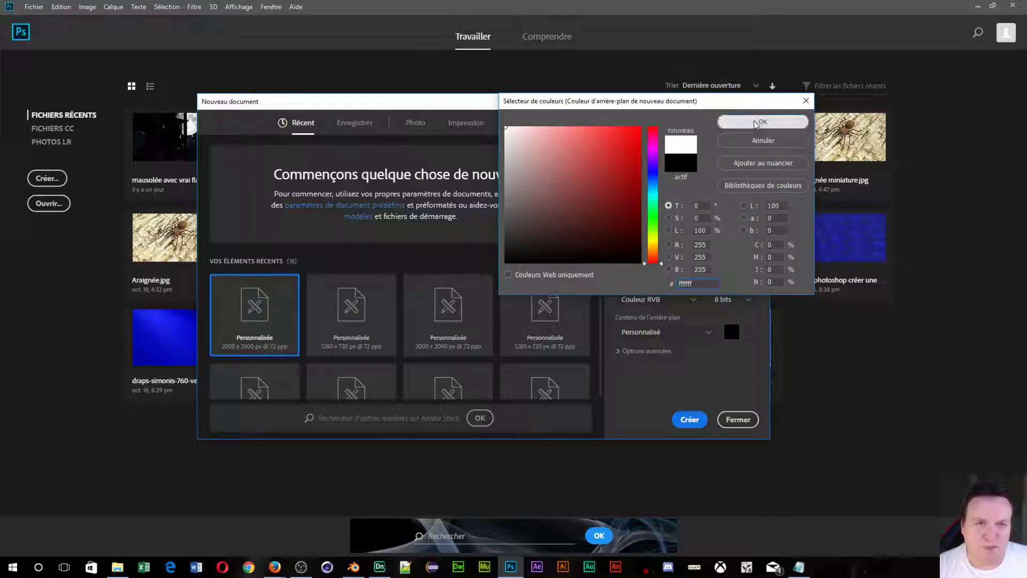
{"action": "left_click", "coordinate": [756, 122]}
{"action": "left_click", "coordinate": [693, 421]}
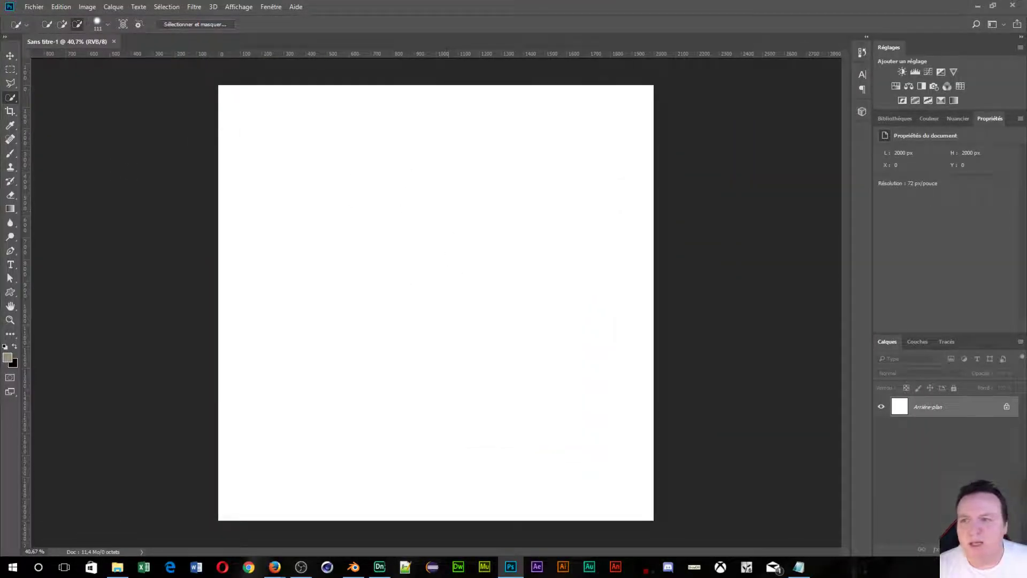
{"action": "left_click", "coordinate": [10, 154]}
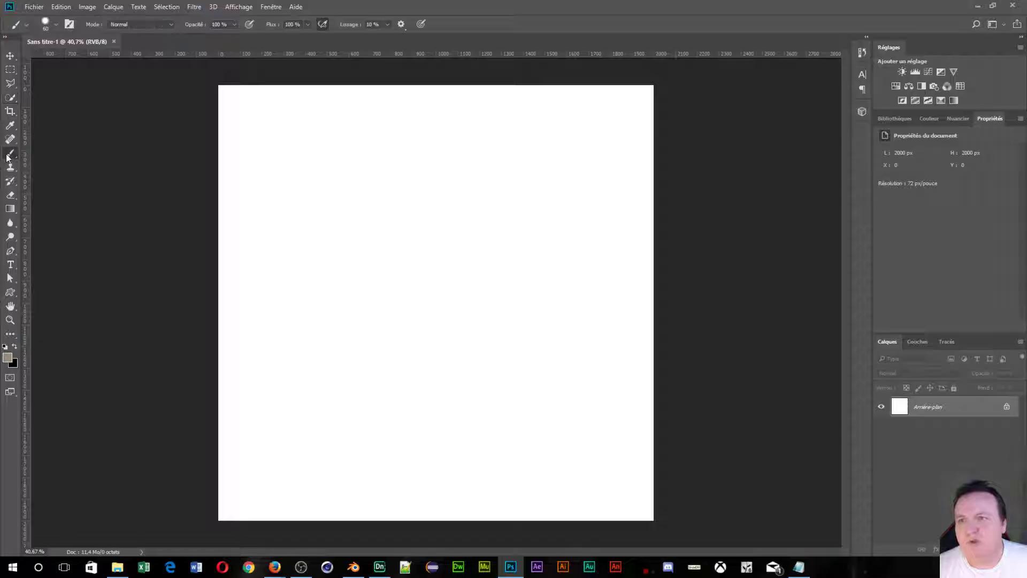
Set the brush tip to 44 px and restore the default brush presets.
{"action": "left_click", "coordinate": [57, 25]}
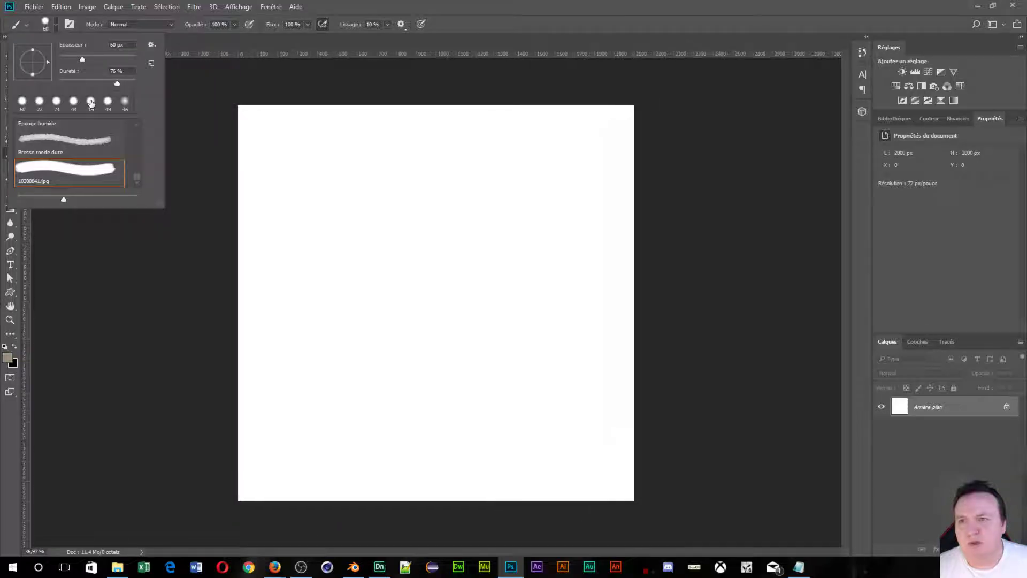
{"action": "left_click", "coordinate": [35, 107]}
{"action": "left_click", "coordinate": [74, 101]}
{"action": "left_click", "coordinate": [151, 45]}
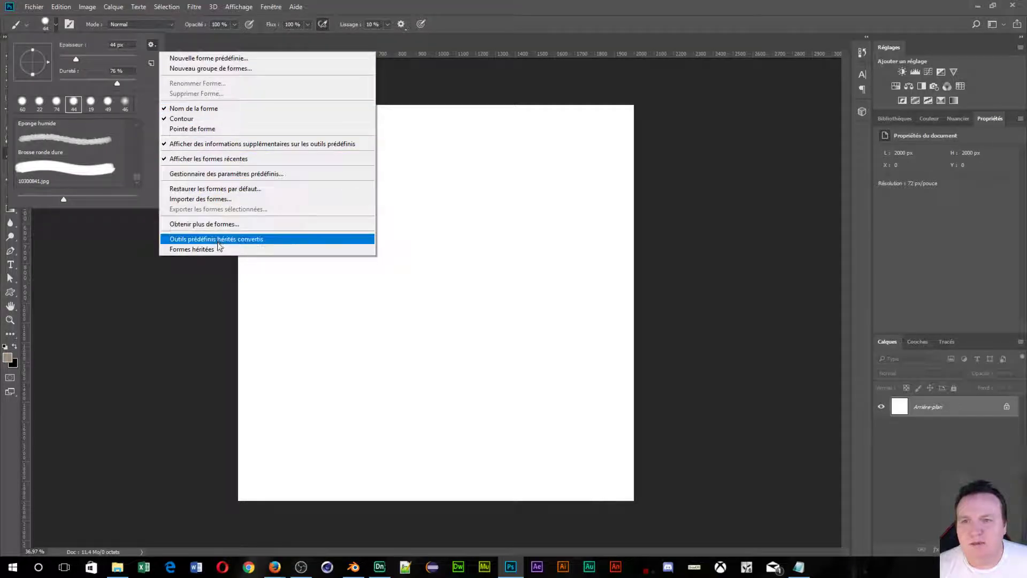
{"action": "left_click", "coordinate": [206, 189]}
{"action": "left_click", "coordinate": [500, 214]}
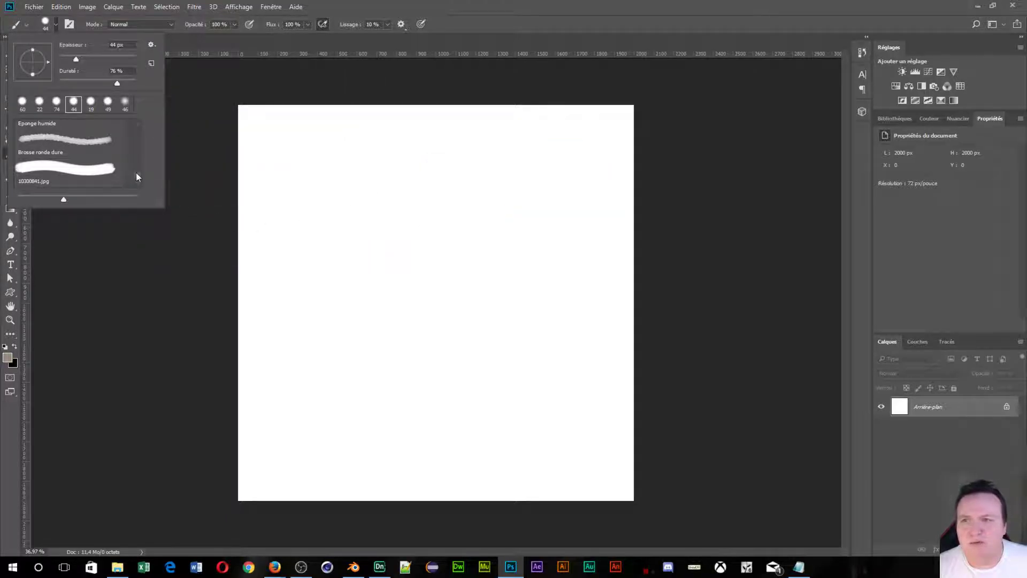
{"action": "left_click_drag", "start_coordinate": [136, 173], "coordinate": [137, 129]}
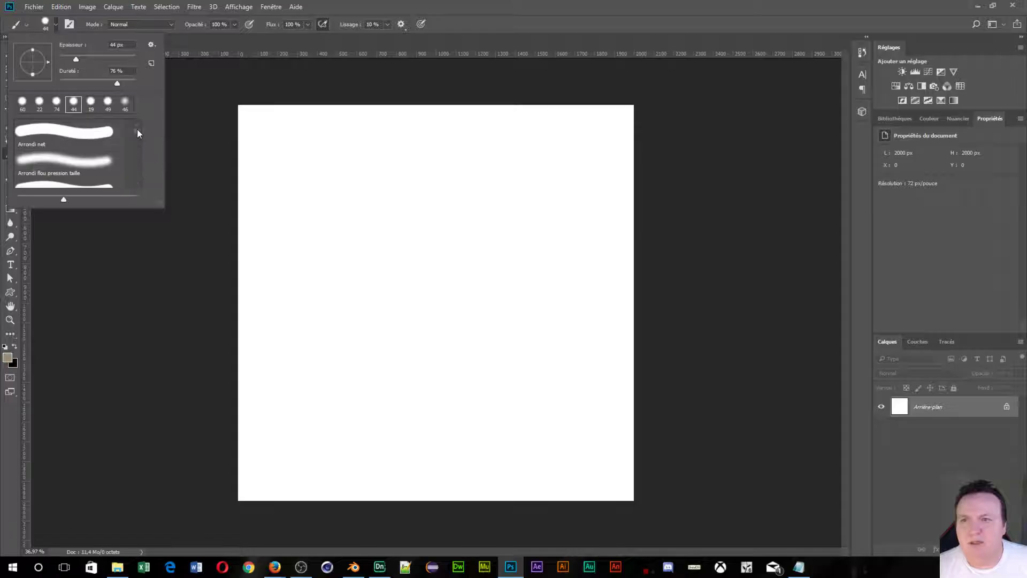
Add the converted legacy tool presets to the brush list, abandoning a file import.
{"action": "left_click", "coordinate": [151, 46]}
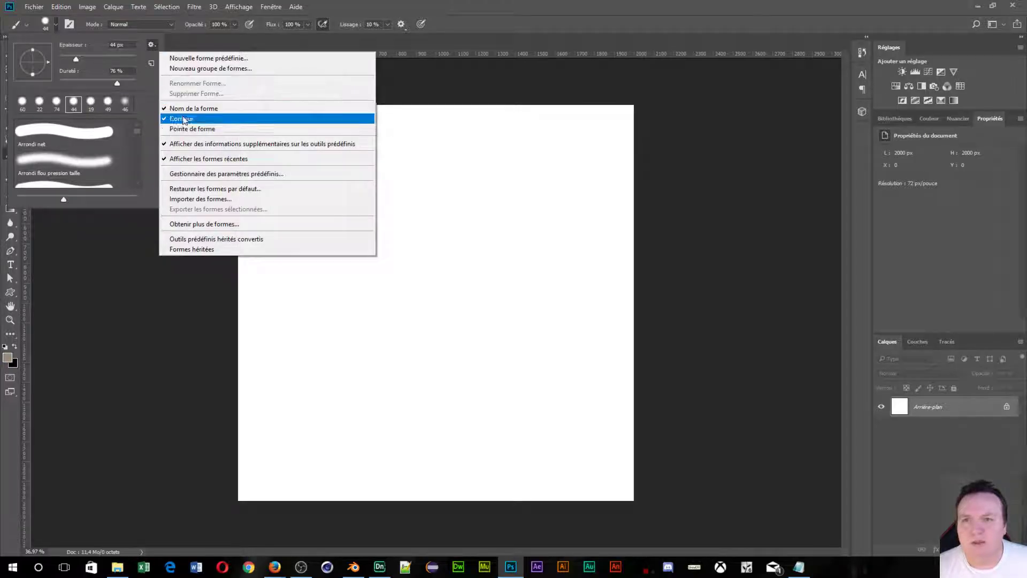
{"action": "left_click", "coordinate": [200, 199]}
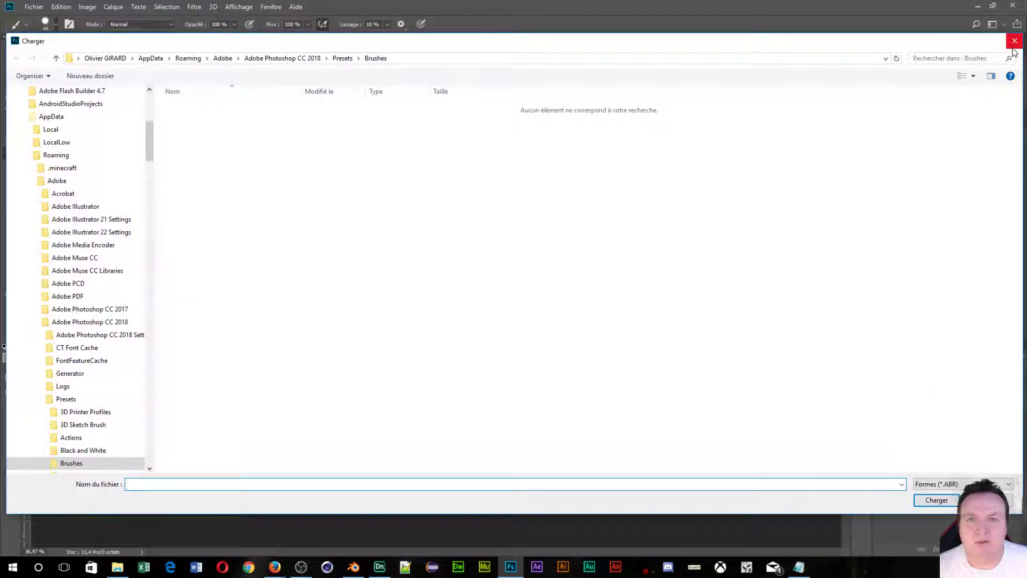
{"action": "left_click", "coordinate": [1015, 42]}
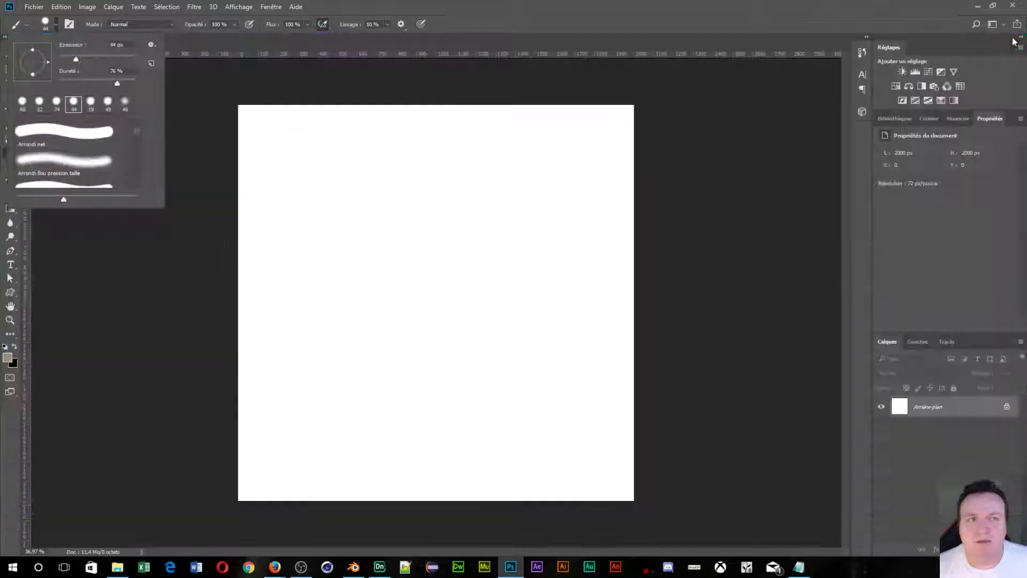
{"action": "left_click", "coordinate": [151, 46]}
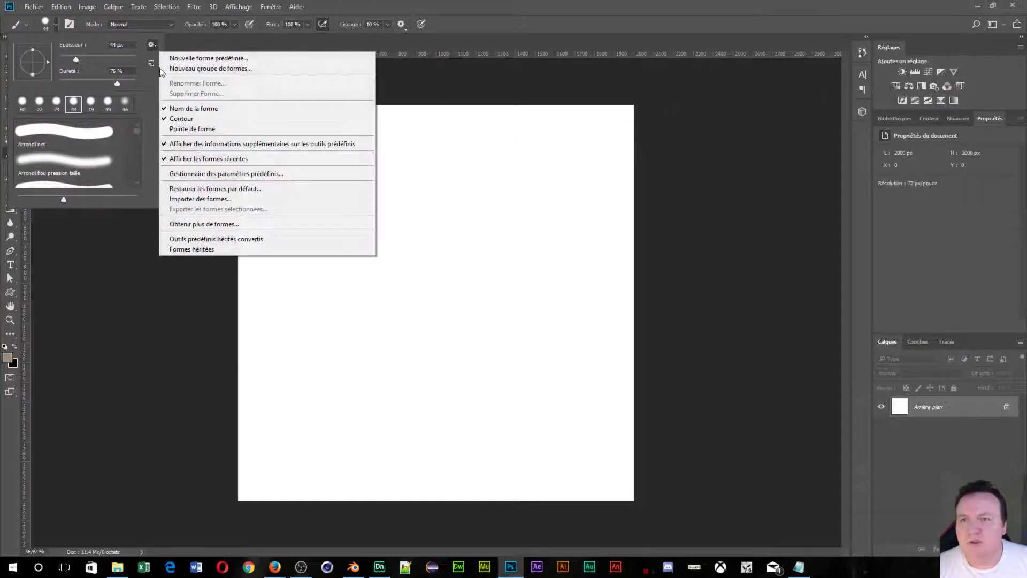
{"action": "left_click", "coordinate": [221, 239]}
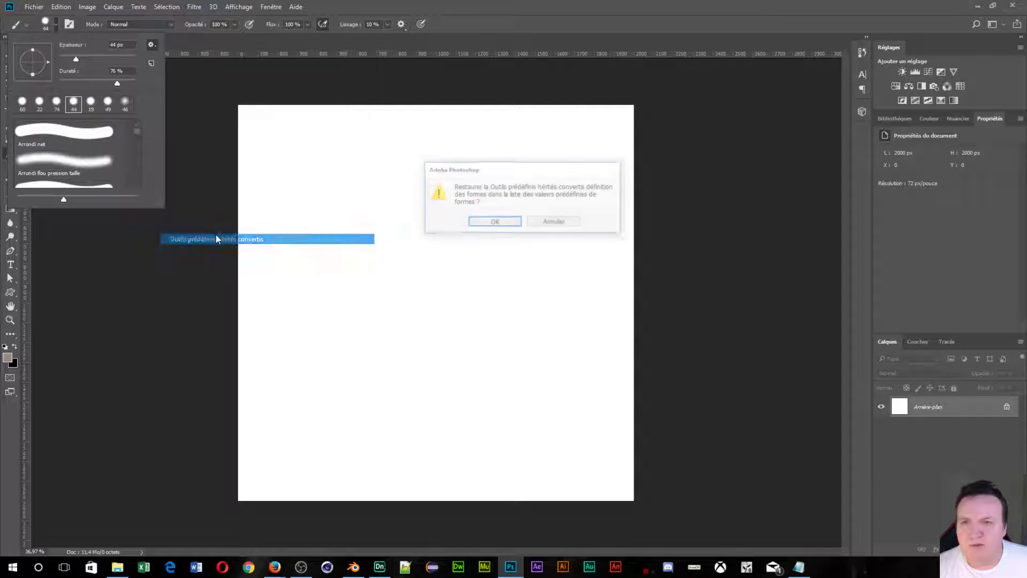
{"action": "left_click", "coordinate": [490, 224]}
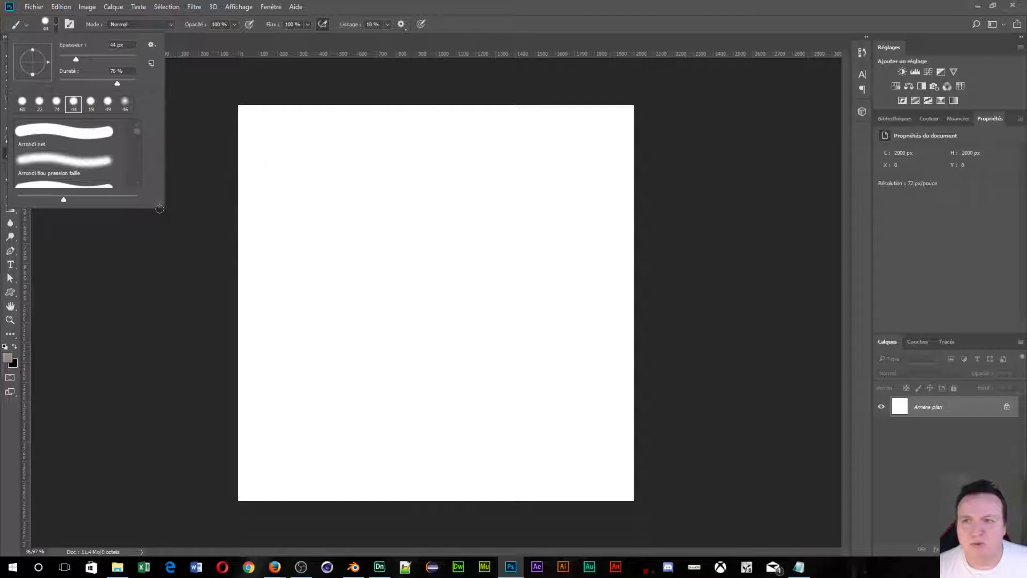
Request more brushes online and bring the Adobe brushes page into view.
{"action": "left_click", "coordinate": [150, 45]}
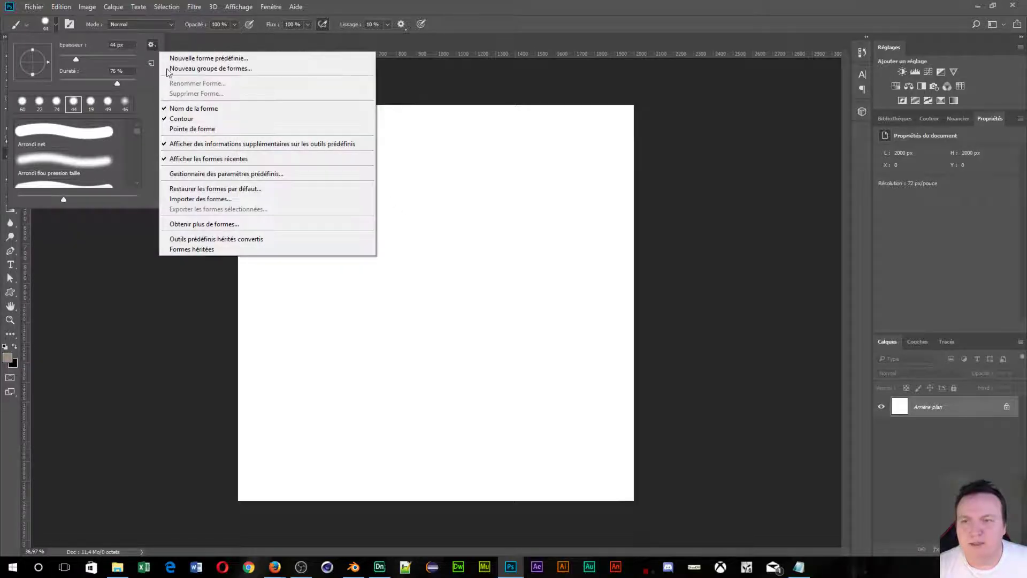
{"action": "left_click", "coordinate": [229, 224]}
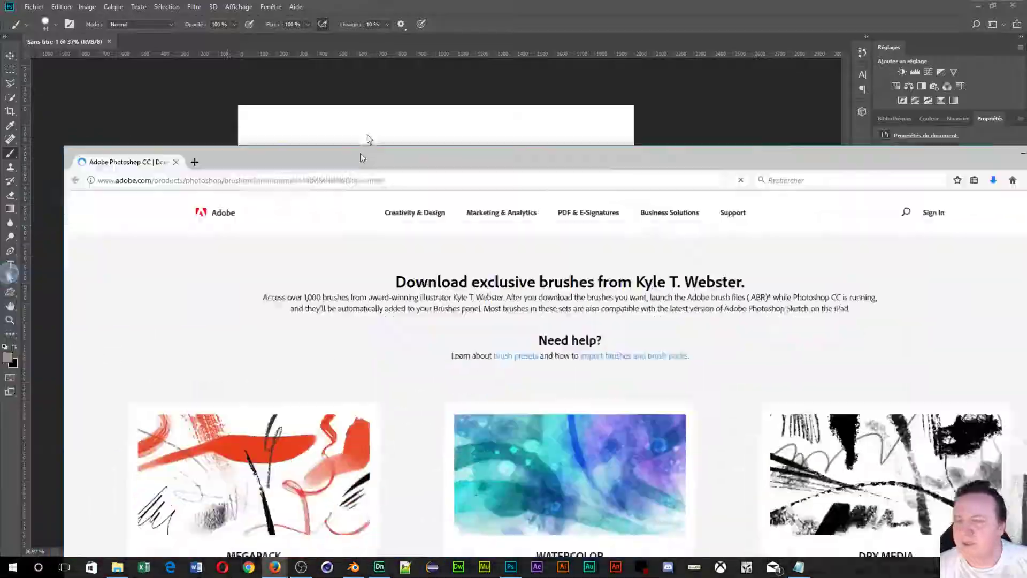
{"action": "mouse_move", "coordinate": [360, 153]}
{"action": "left_mouse_down"}
{"action": "mouse_move", "coordinate": [262, 26]}
{"action": "mouse_move", "coordinate": [274, 19]}
{"action": "left_mouse_up"}
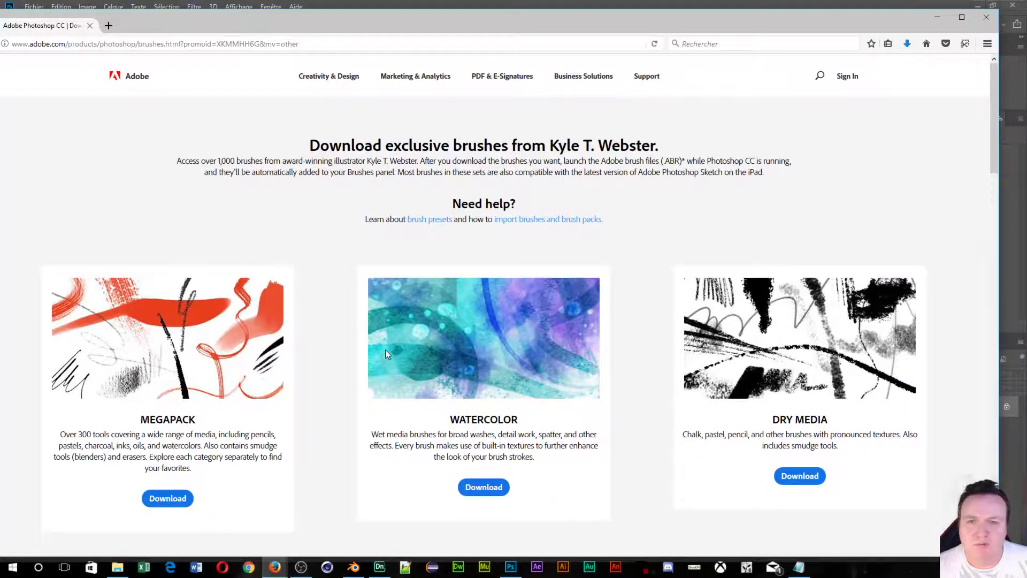
Download the Megapack brush file, megapack.abr, set to open with Photoshop.
{"action": "scroll", "coordinate": [386, 349], "scroll_direction": "down", "scroll_amount": 20}
{"action": "scroll", "coordinate": [375, 347], "scroll_direction": "down", "scroll_amount": 5}
{"action": "scroll", "coordinate": [369, 347], "scroll_direction": "up", "scroll_amount": 15}
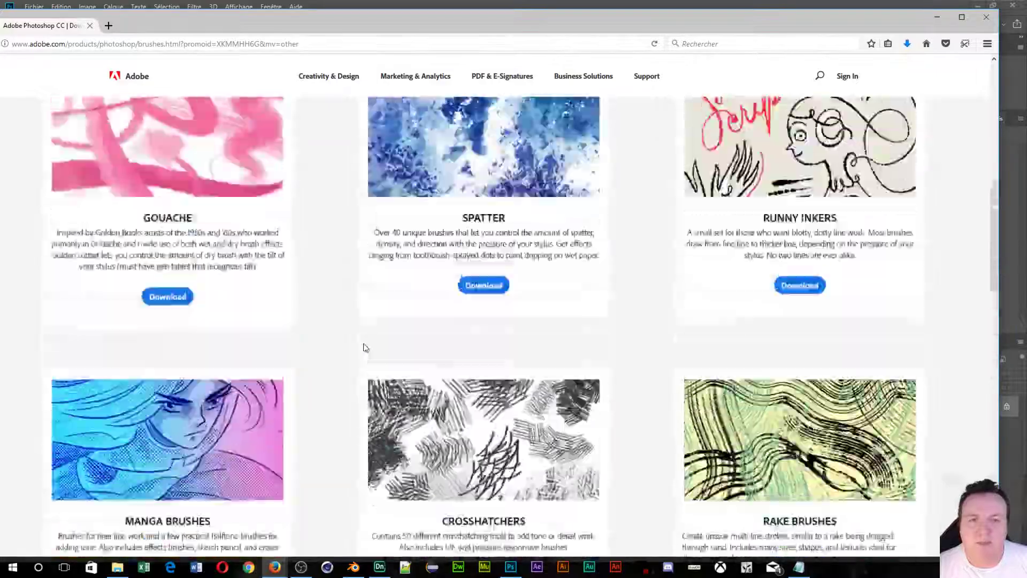
{"action": "scroll", "coordinate": [363, 348], "scroll_direction": "up", "scroll_amount": 9}
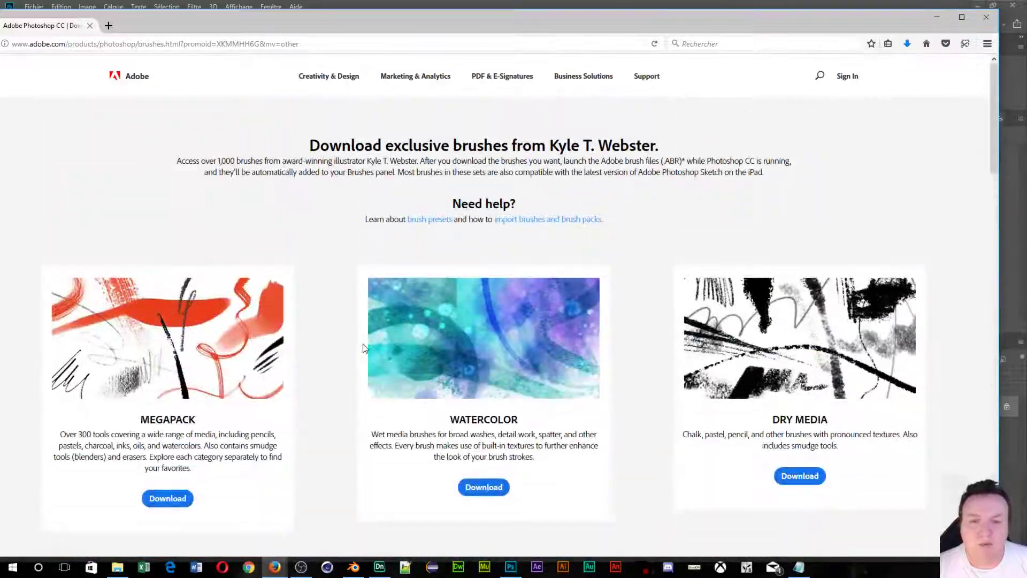
{"action": "scroll", "coordinate": [363, 349], "scroll_direction": "down", "scroll_amount": 2}
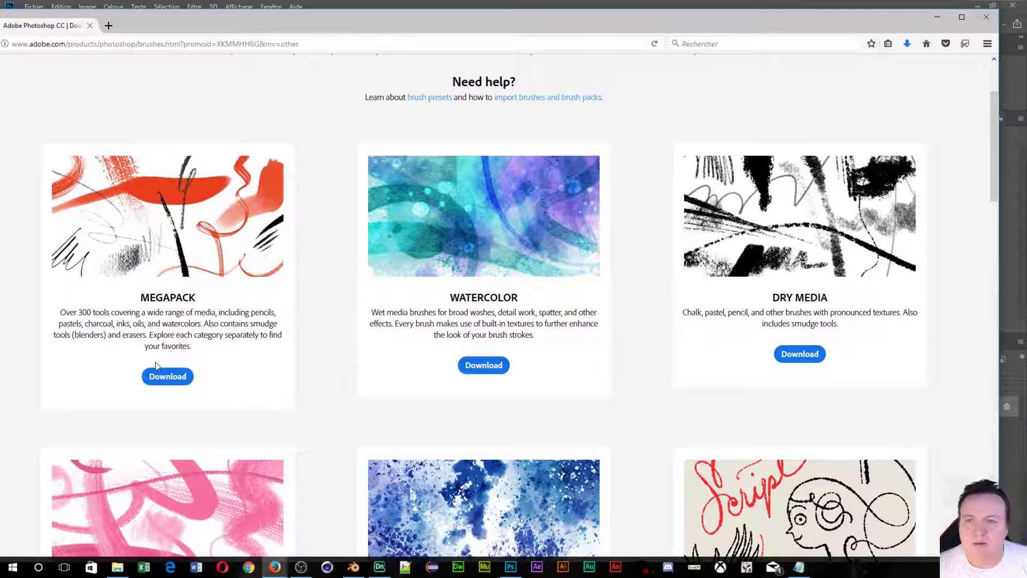
{"action": "left_click", "coordinate": [151, 384]}
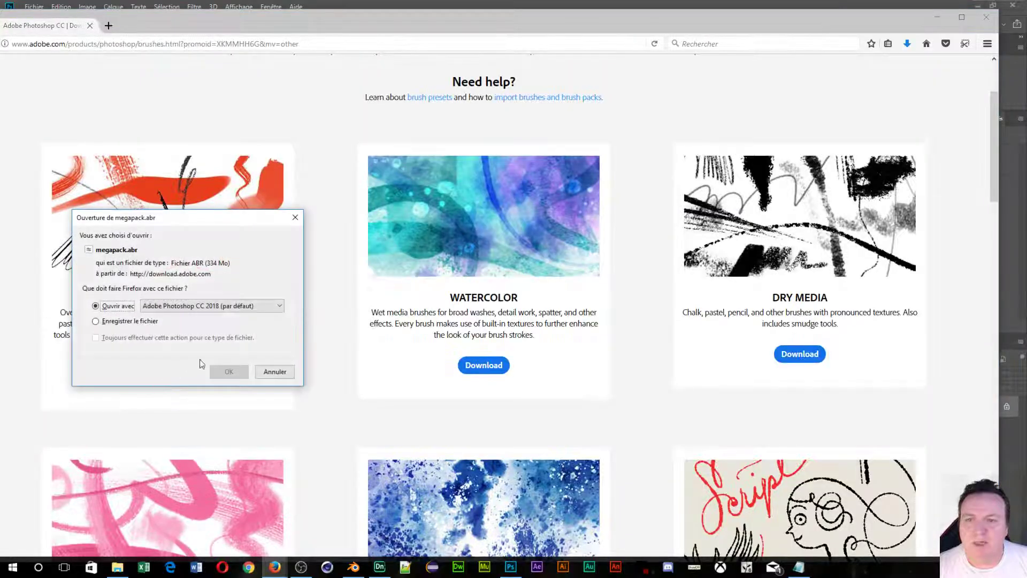
{"action": "left_click", "coordinate": [229, 372]}
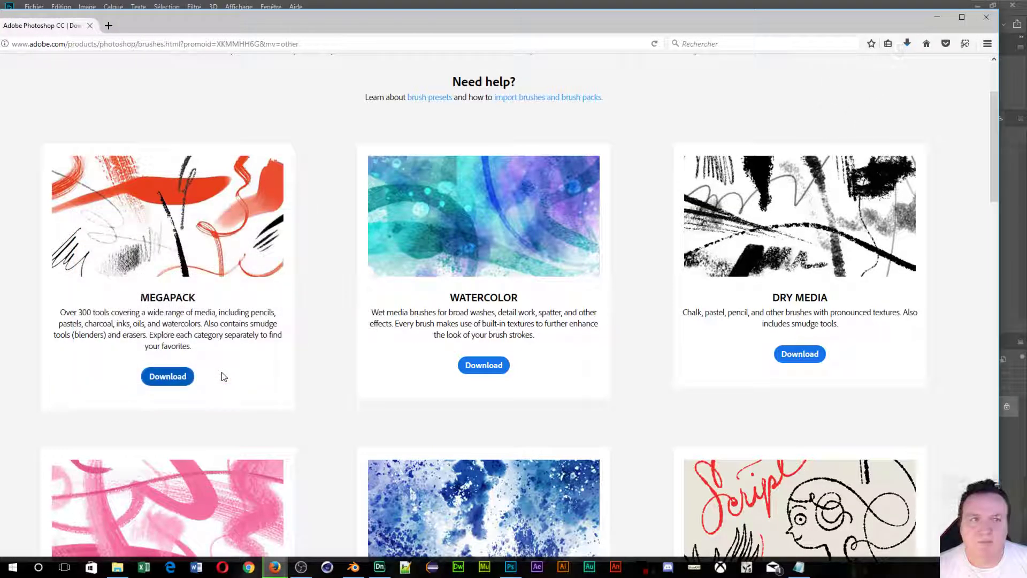
Look over the rest of the brushes page, then minimise Firefox to return to Photoshop.
{"action": "scroll", "coordinate": [507, 349], "scroll_direction": "down", "scroll_amount": 4}
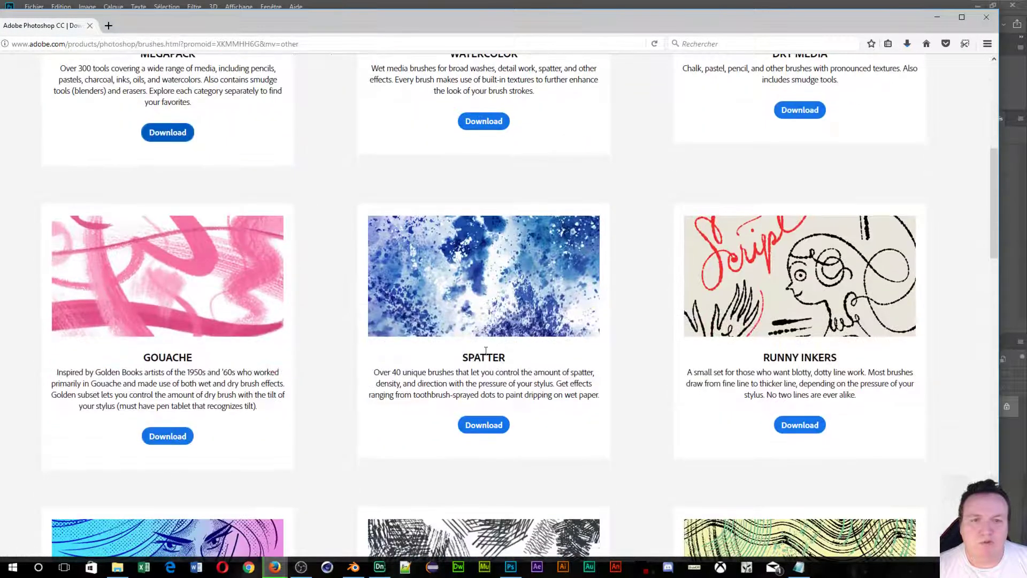
{"action": "scroll", "coordinate": [484, 351], "scroll_direction": "down", "scroll_amount": 5}
{"action": "scroll", "coordinate": [485, 350], "scroll_direction": "down", "scroll_amount": 15}
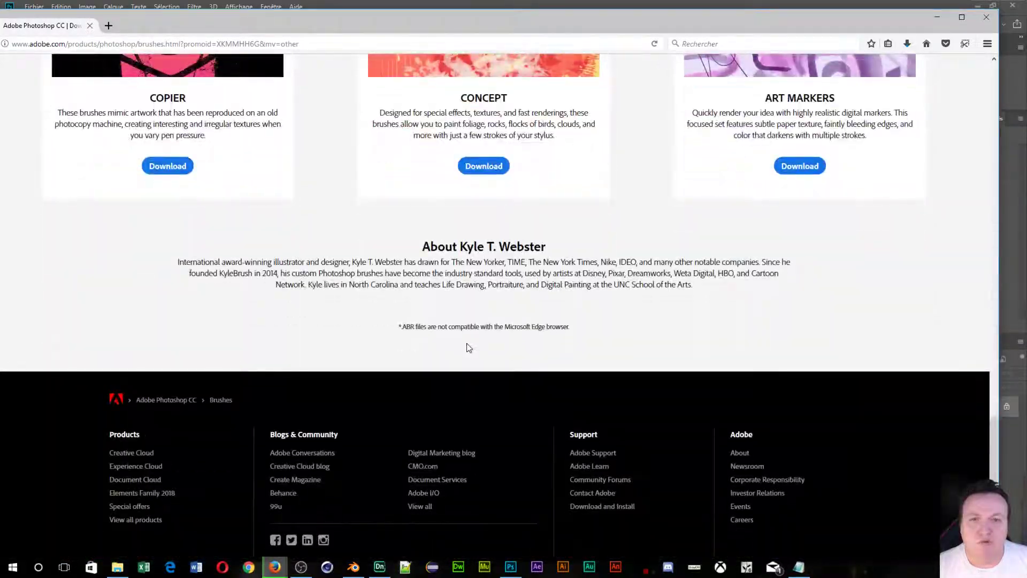
{"action": "scroll", "coordinate": [466, 347], "scroll_direction": "up", "scroll_amount": 6}
{"action": "scroll", "coordinate": [467, 347], "scroll_direction": "up", "scroll_amount": 13}
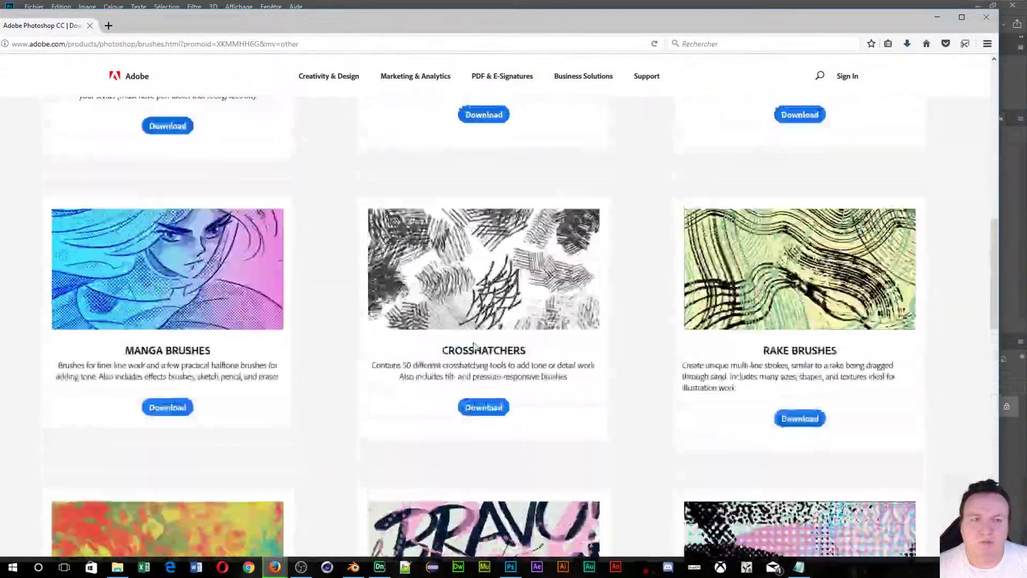
{"action": "scroll", "coordinate": [475, 346], "scroll_direction": "up", "scroll_amount": 7}
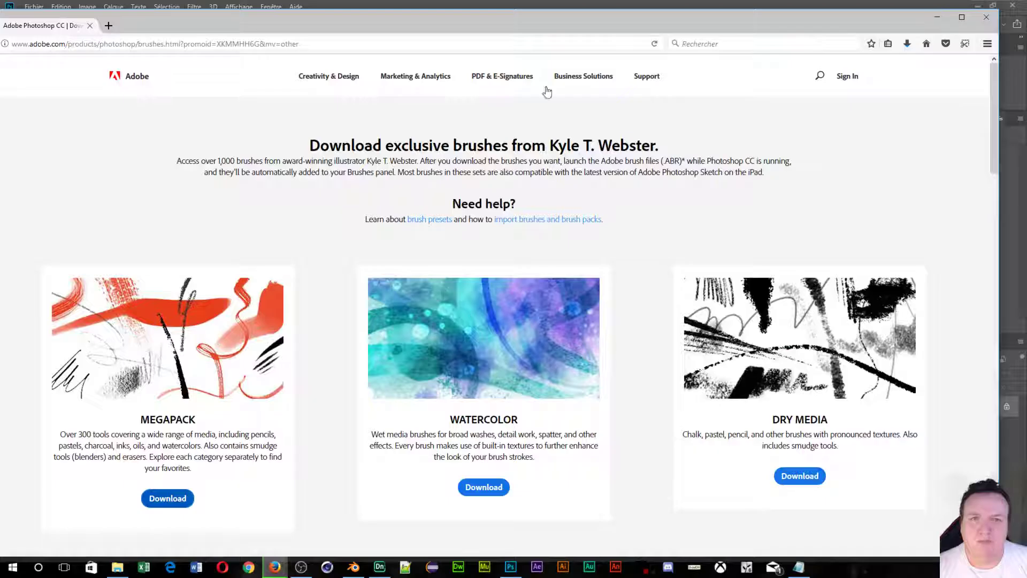
{"action": "left_click", "coordinate": [937, 17]}
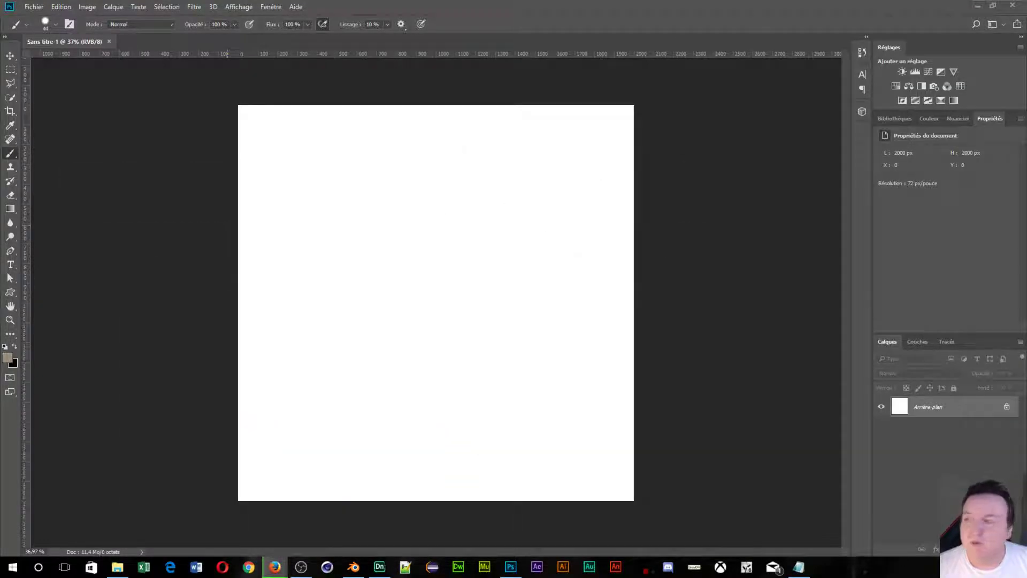
Replace the flame query in Google Images with a search for 'empreinte de pas png'.
{"action": "key", "text": "alt+Tab"}
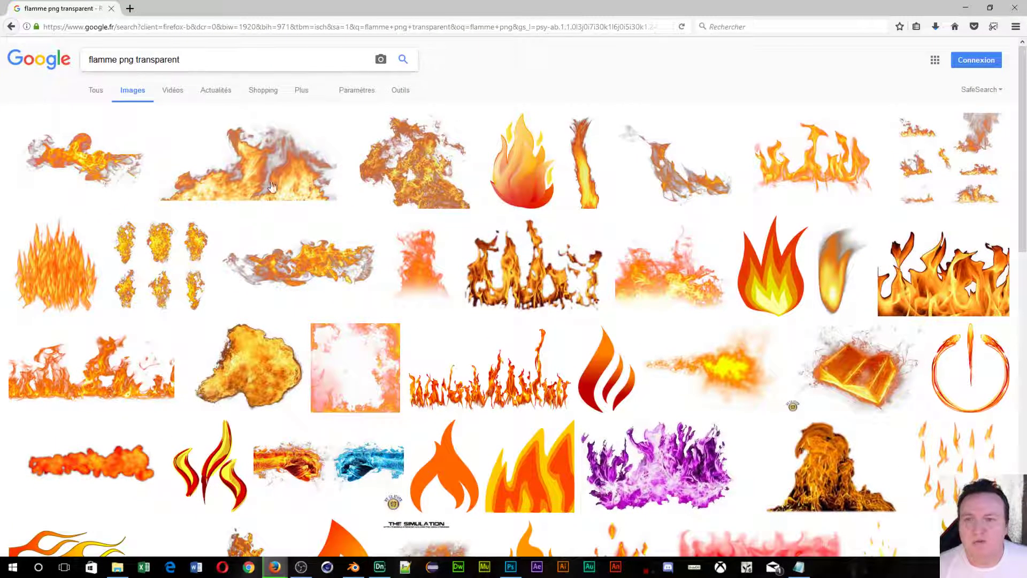
{"action": "scroll", "coordinate": [524, 303], "scroll_direction": "down", "scroll_amount": 3}
{"action": "scroll", "coordinate": [524, 303], "scroll_direction": "up", "scroll_amount": 3}
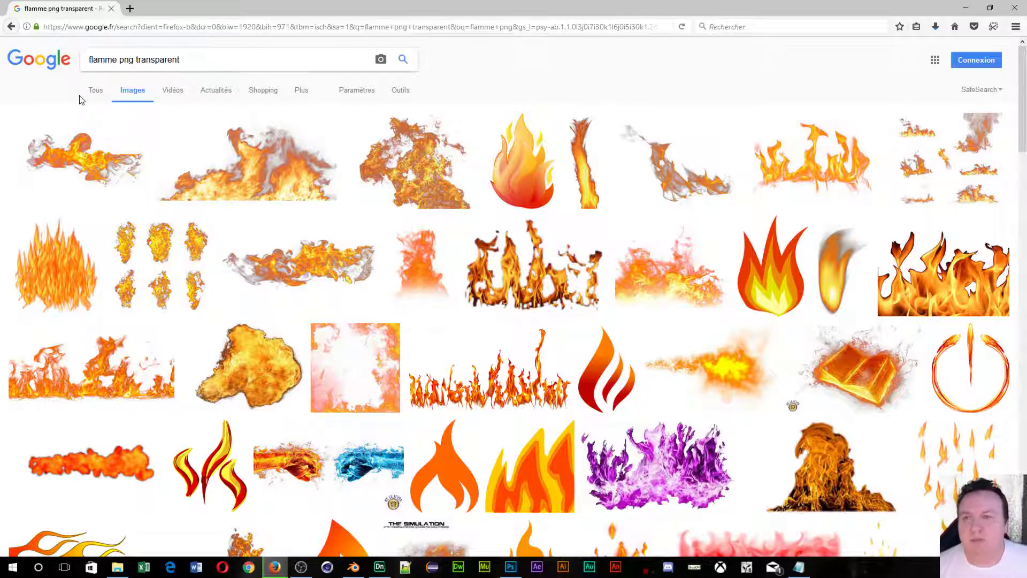
{"action": "triple_click", "coordinate": [152, 57]}
{"action": "type", "text": "empr"}
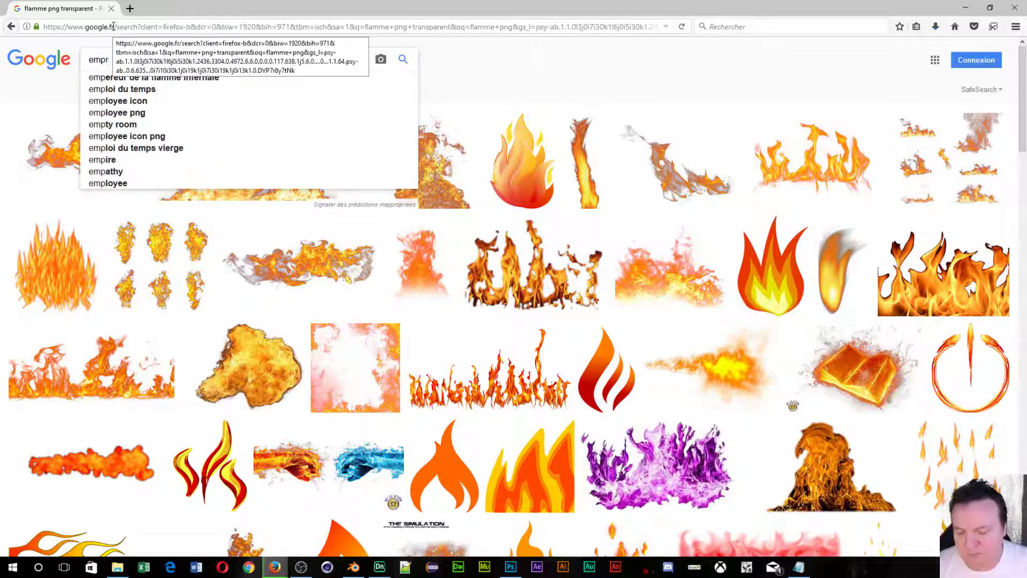
{"action": "type", "text": "einte"}
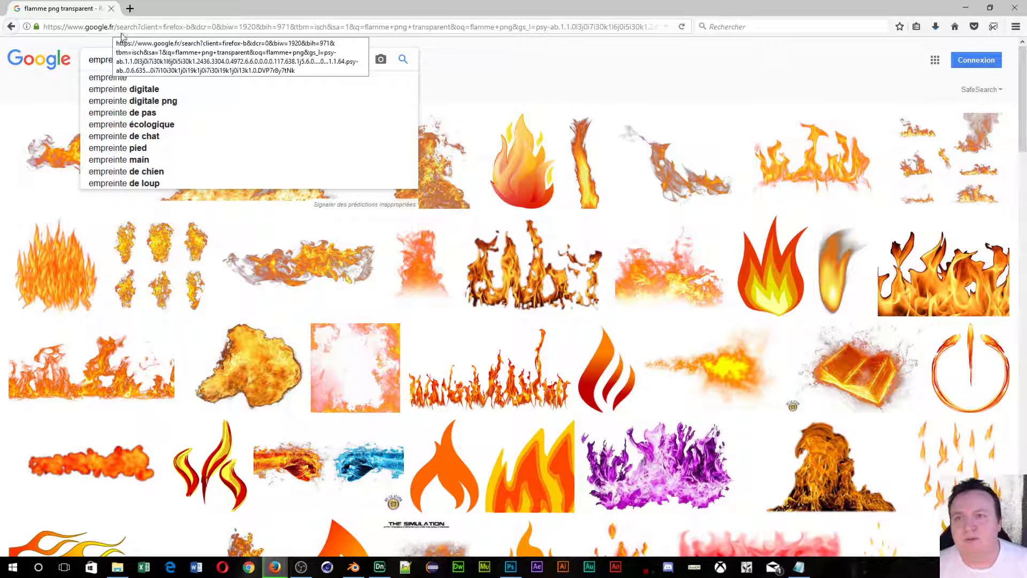
{"action": "left_click", "coordinate": [156, 113]}
{"action": "type", "text": "png"}
{"action": "key", "text": "Return"}
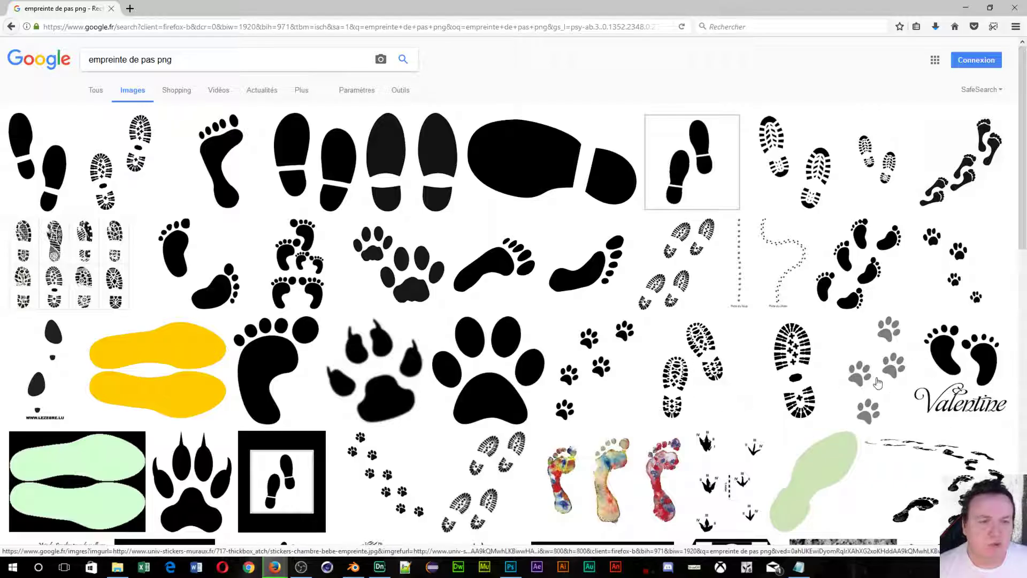
Save the full-size boot-print footprint PNG into the Bureau › tuto brosse folder.
{"action": "scroll", "coordinate": [364, 410], "scroll_direction": "down", "scroll_amount": 3}
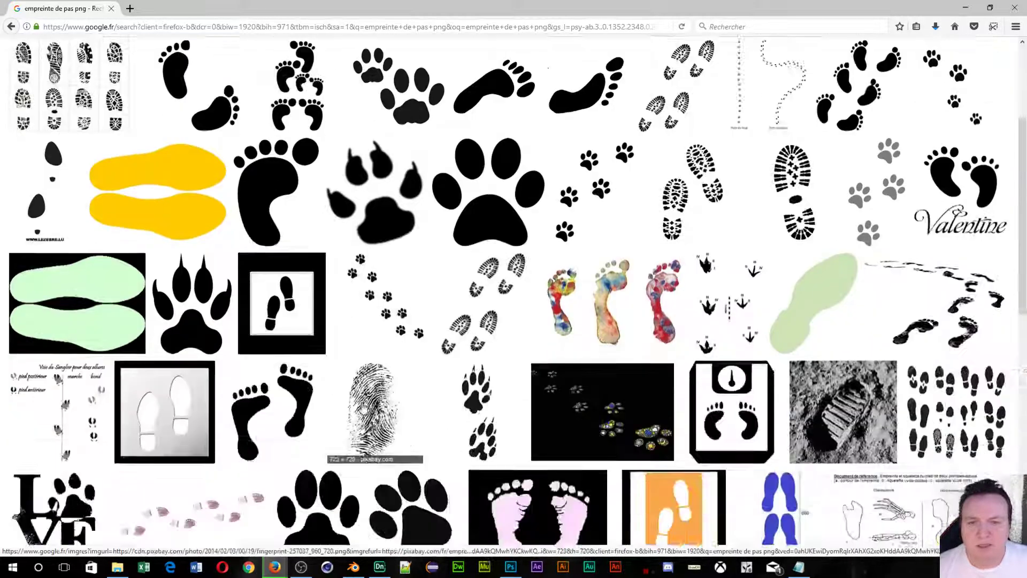
{"action": "scroll", "coordinate": [364, 407], "scroll_direction": "down", "scroll_amount": 1}
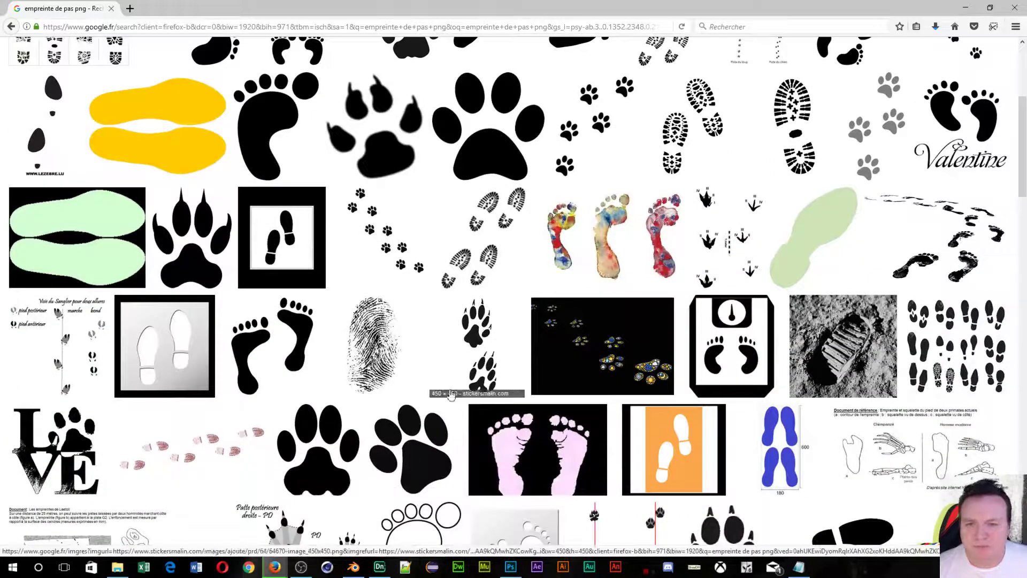
{"action": "scroll", "coordinate": [478, 328], "scroll_direction": "up", "scroll_amount": 4}
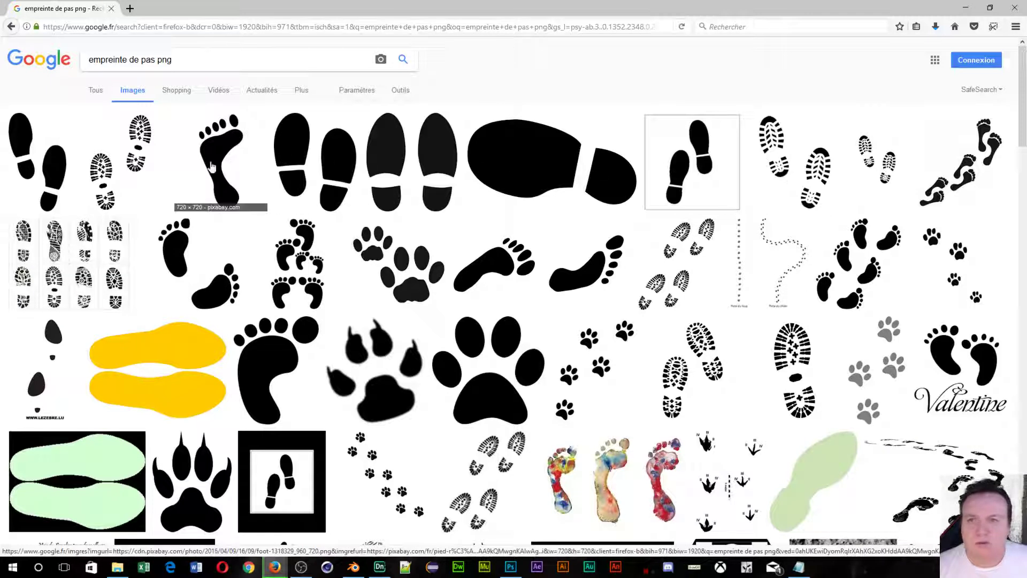
{"action": "left_click", "coordinate": [795, 360]}
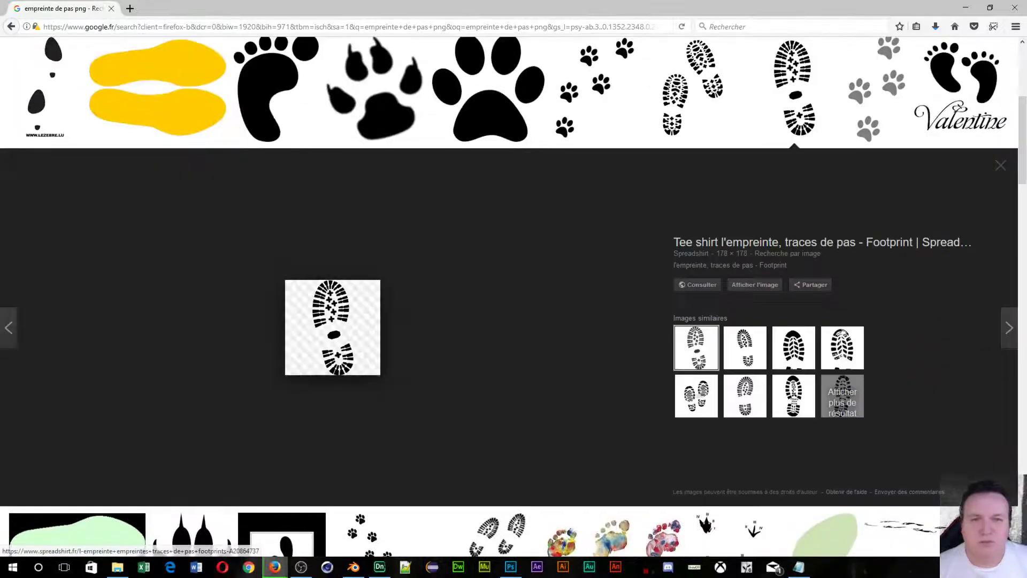
{"action": "left_click", "coordinate": [768, 287]}
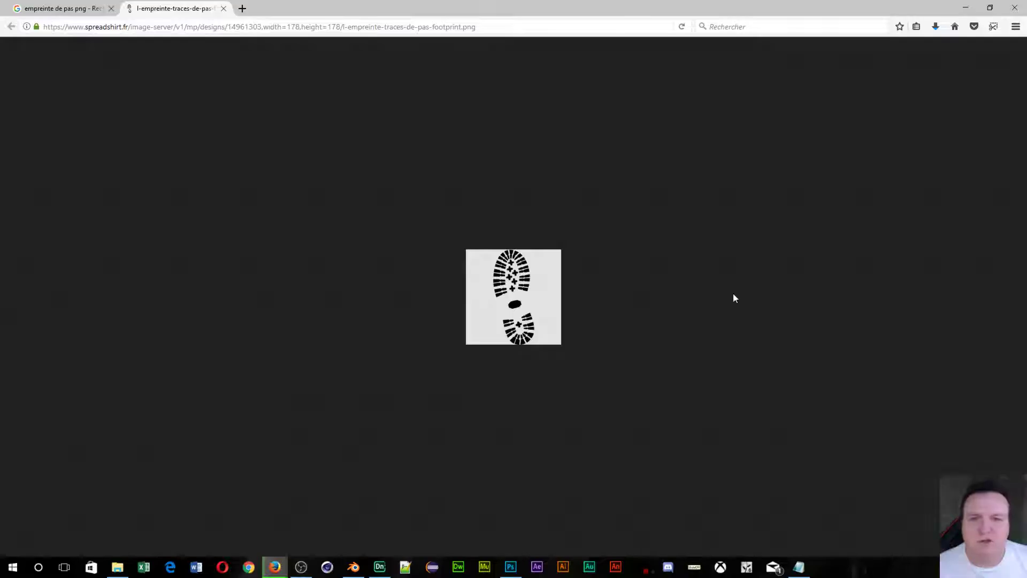
{"action": "right_click", "coordinate": [506, 290]}
{"action": "left_click", "coordinate": [577, 321]}
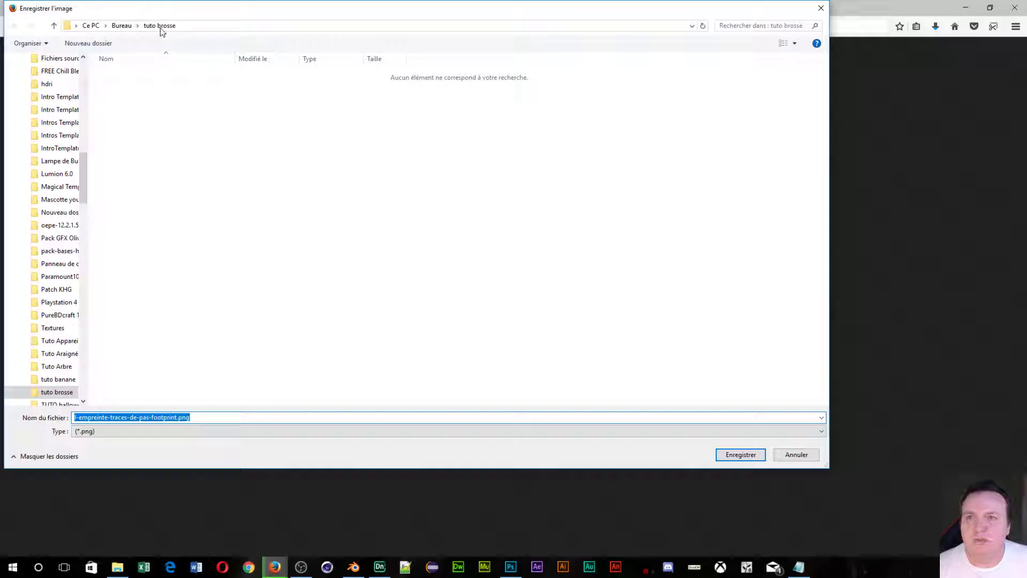
{"action": "left_click", "coordinate": [722, 452]}
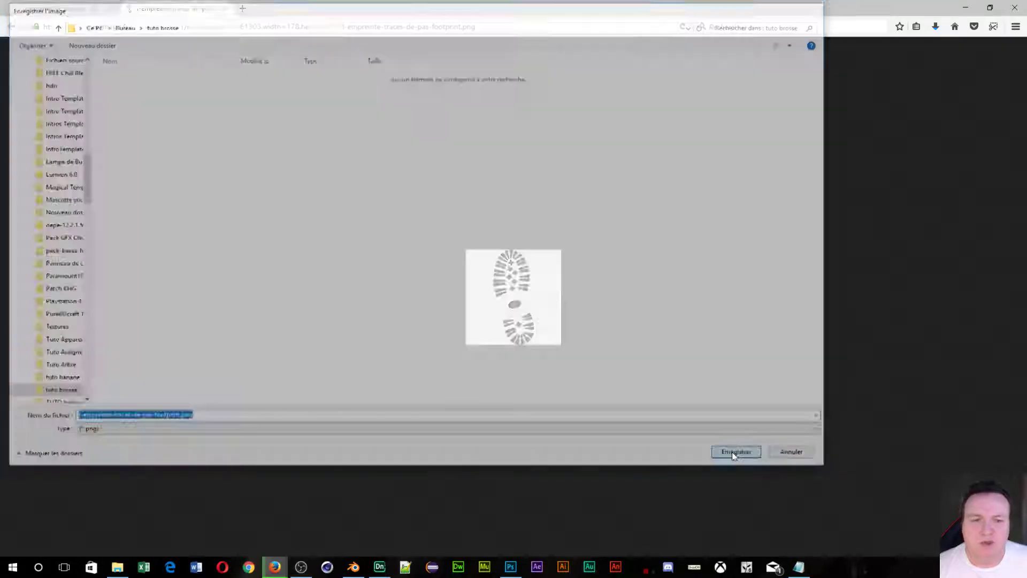
Back in Photoshop, paint a thick black freehand loop on the canvas with the 46 px soft brush.
{"action": "left_click", "coordinate": [957, 14]}
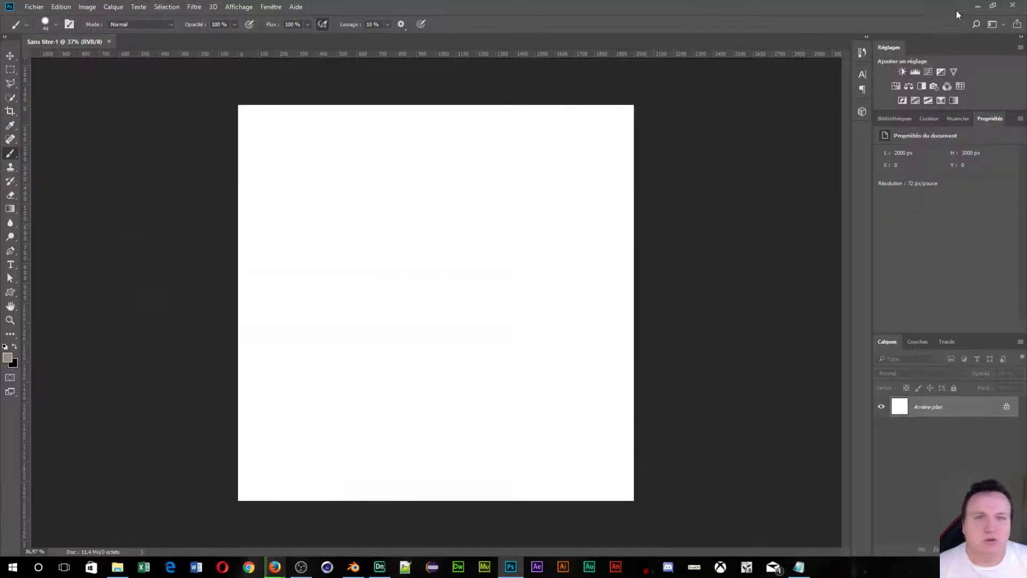
{"action": "left_click", "coordinate": [56, 24]}
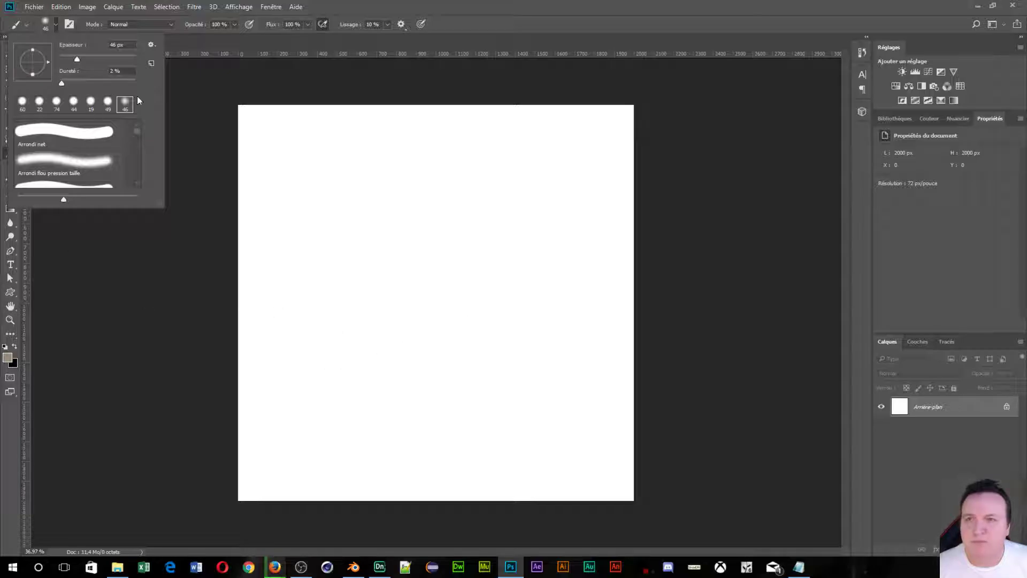
{"action": "left_click", "coordinate": [443, 18]}
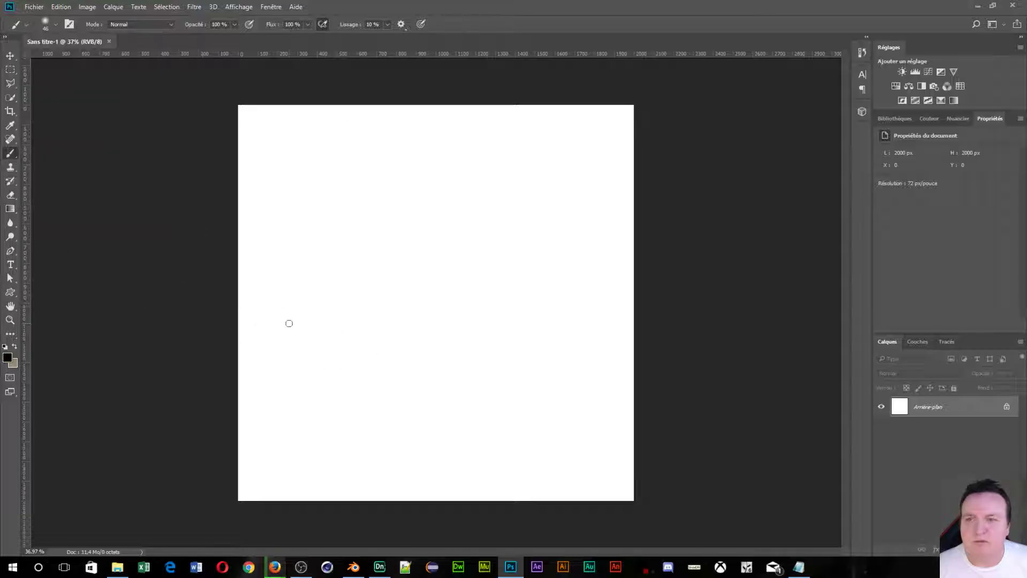
{"action": "mouse_move", "coordinate": [277, 341]}
{"action": "left_mouse_down"}
{"action": "mouse_move", "coordinate": [322, 276]}
{"action": "mouse_move", "coordinate": [413, 201]}
{"action": "mouse_move", "coordinate": [438, 313]}
{"action": "mouse_move", "coordinate": [472, 234]}
{"action": "mouse_move", "coordinate": [500, 205]}
{"action": "mouse_move", "coordinate": [521, 280]}
{"action": "mouse_move", "coordinate": [495, 326]}
{"action": "mouse_move", "coordinate": [421, 383]}
{"action": "mouse_move", "coordinate": [323, 358]}
{"action": "left_mouse_up"}
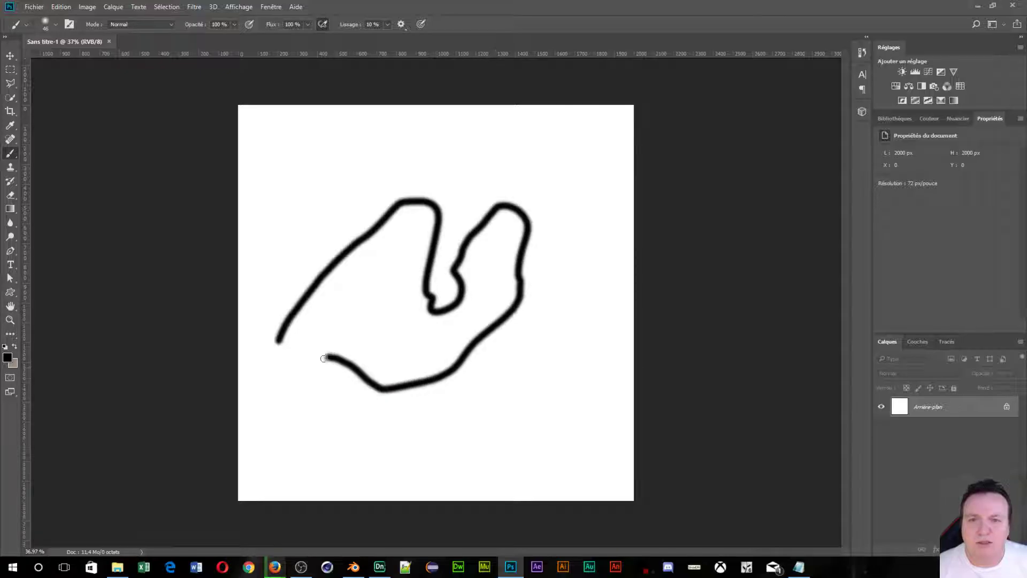
Open the boot-print PNG from Bureau › tuto brosse as a separate document.
{"action": "left_click", "coordinate": [46, 7]}
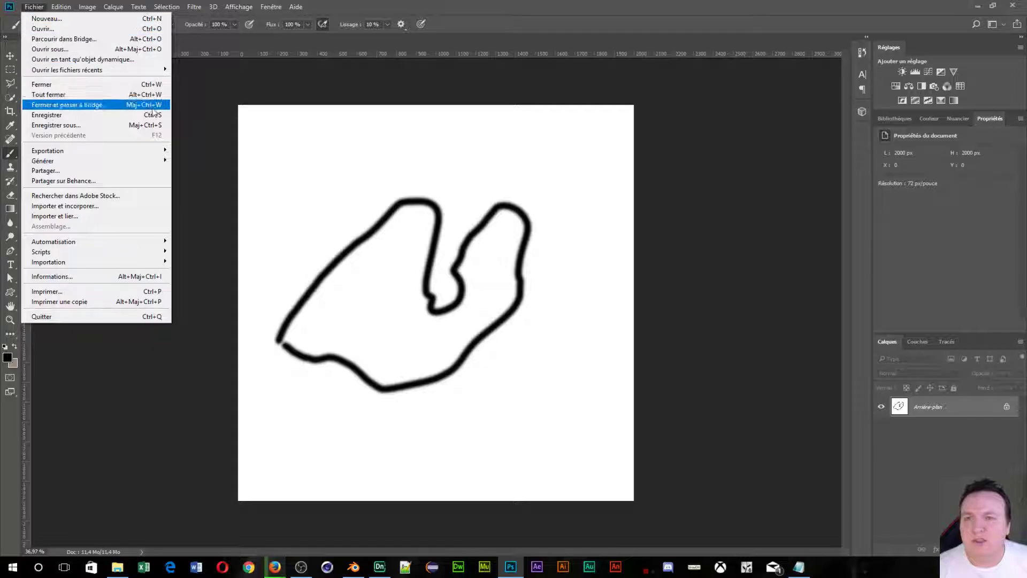
{"action": "left_click", "coordinate": [80, 29]}
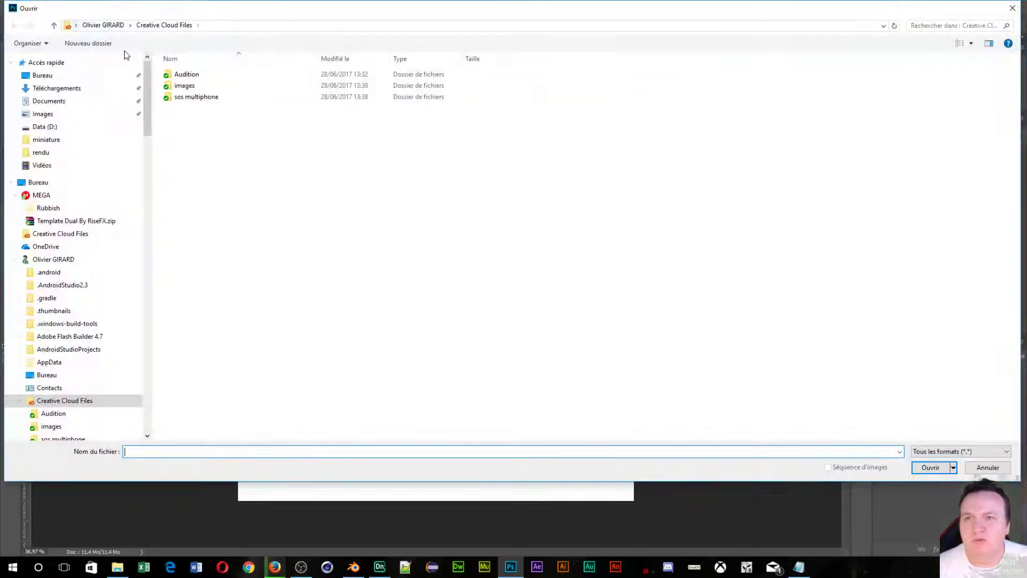
{"action": "left_click", "coordinate": [130, 26]}
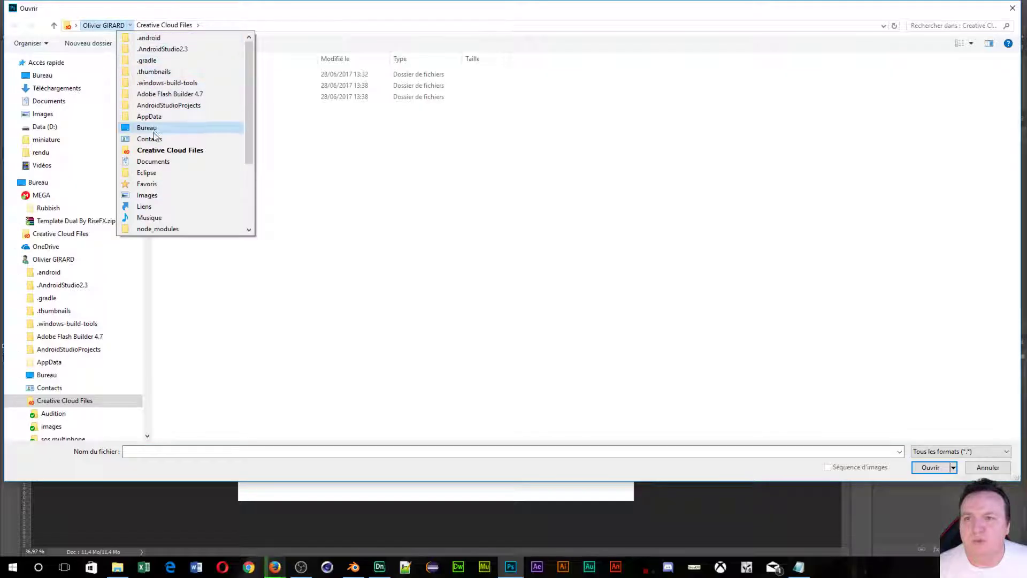
{"action": "left_click", "coordinate": [146, 128]}
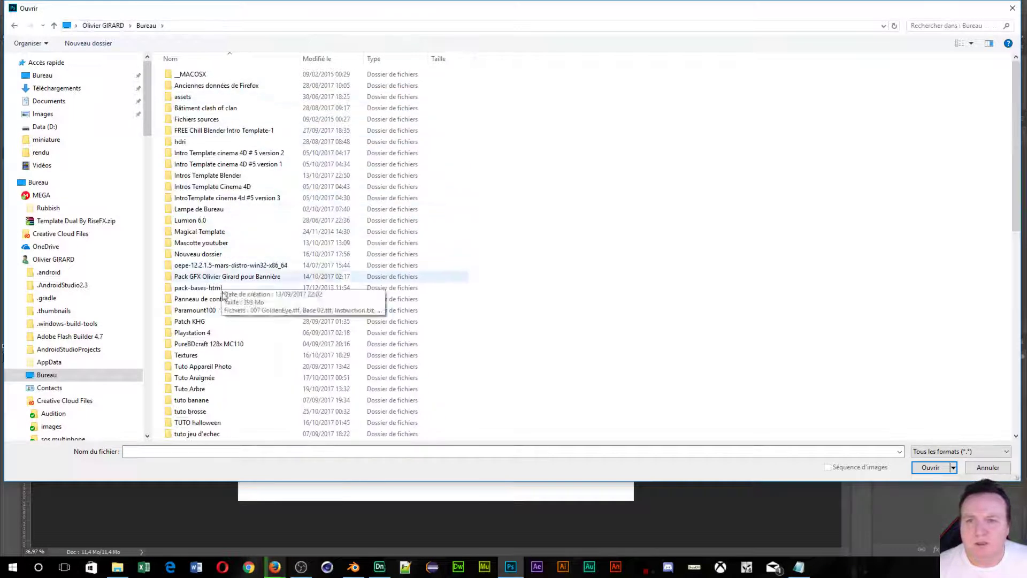
{"action": "scroll", "coordinate": [225, 347], "scroll_direction": "down", "scroll_amount": 1}
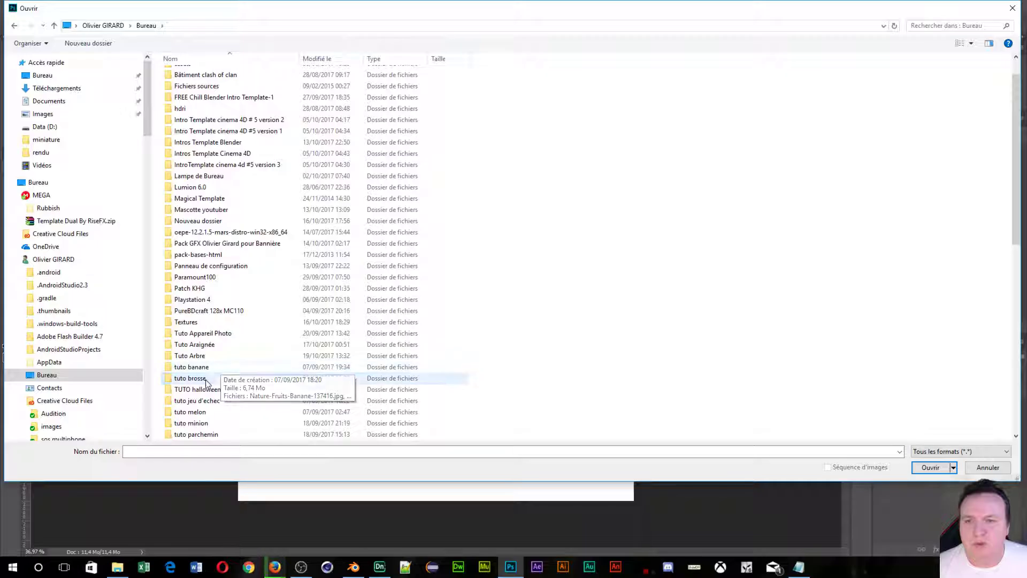
{"action": "left_click", "coordinate": [205, 379]}
{"action": "double_click", "coordinate": [204, 379]}
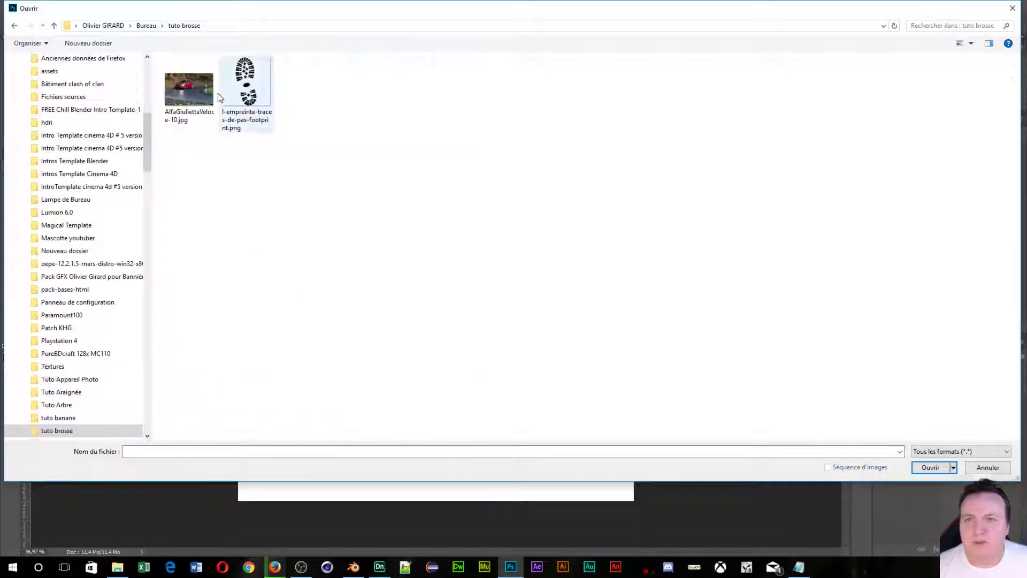
{"action": "left_click", "coordinate": [245, 89]}
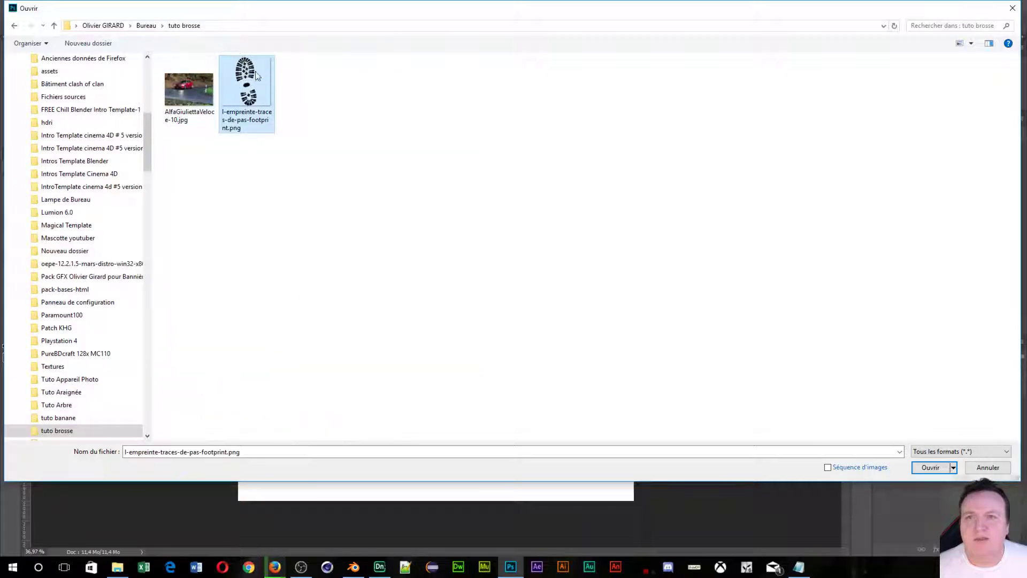
{"action": "left_click", "coordinate": [930, 467]}
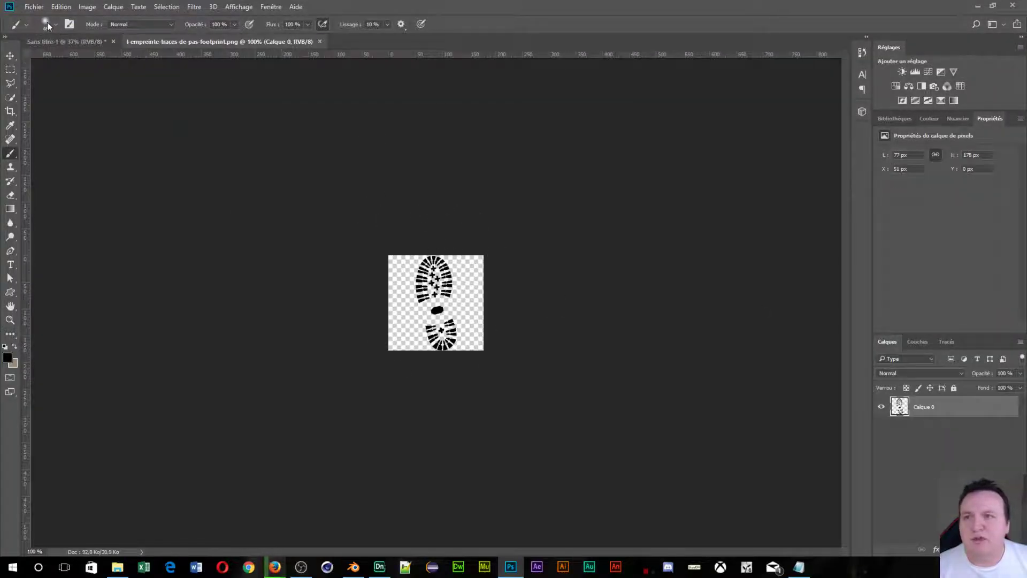
Define the boot-print image as a brush preset named 'empreinte de pas'.
{"action": "left_click", "coordinate": [61, 7]}
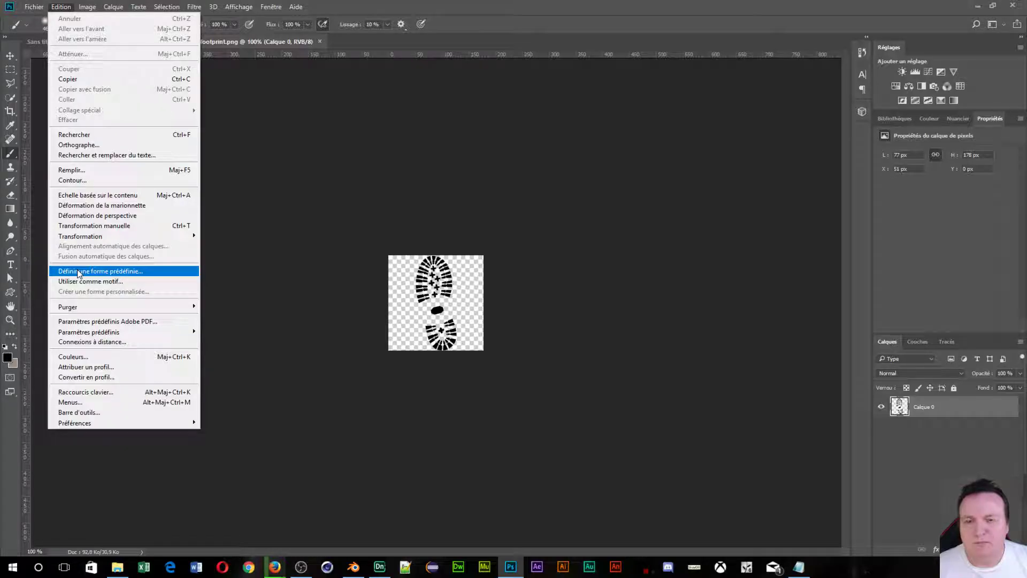
{"action": "left_click", "coordinate": [78, 271]}
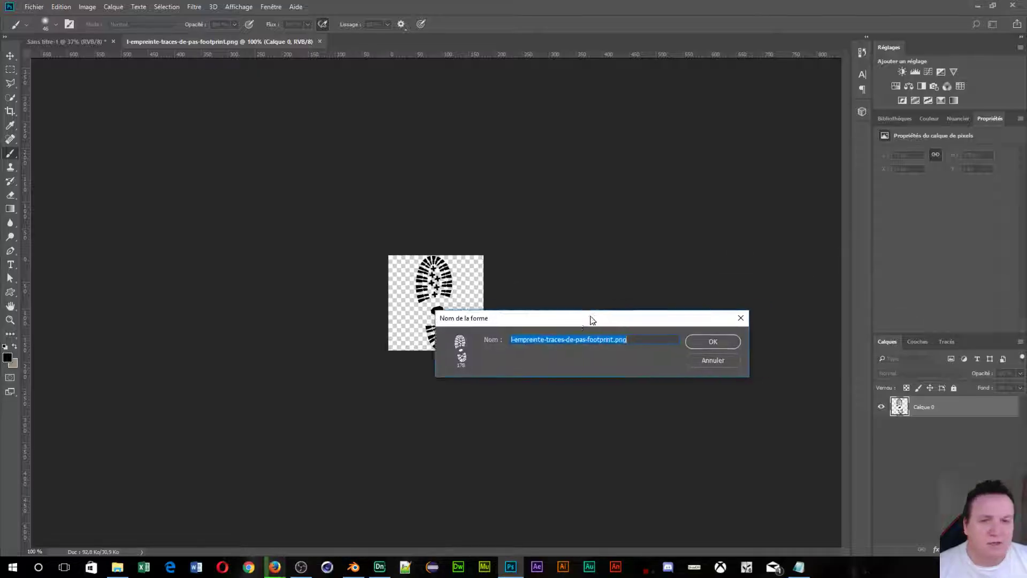
{"action": "left_click_drag", "start_coordinate": [592, 321], "coordinate": [478, 130]}
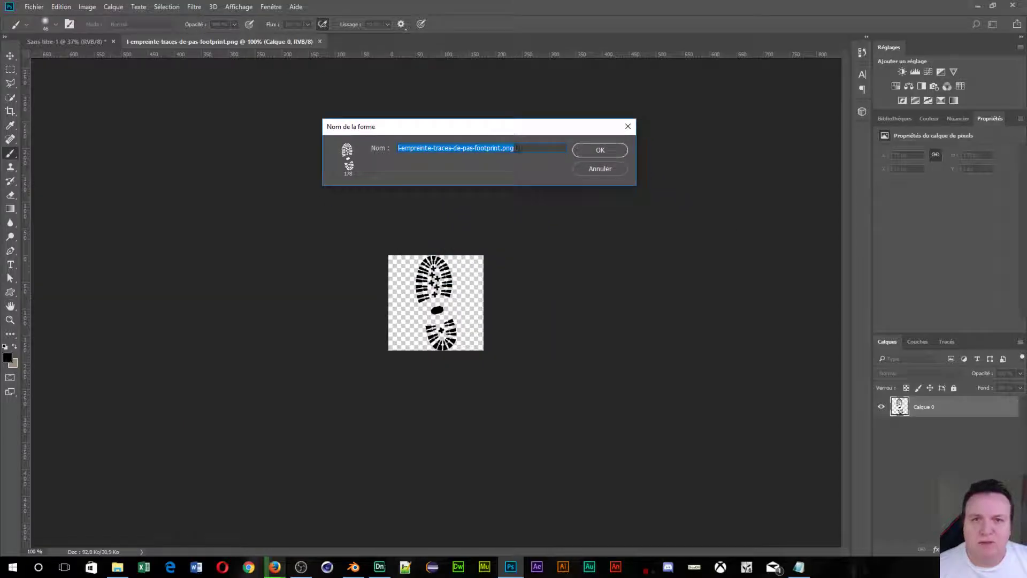
{"action": "type", "text": "empreinte de pas"}
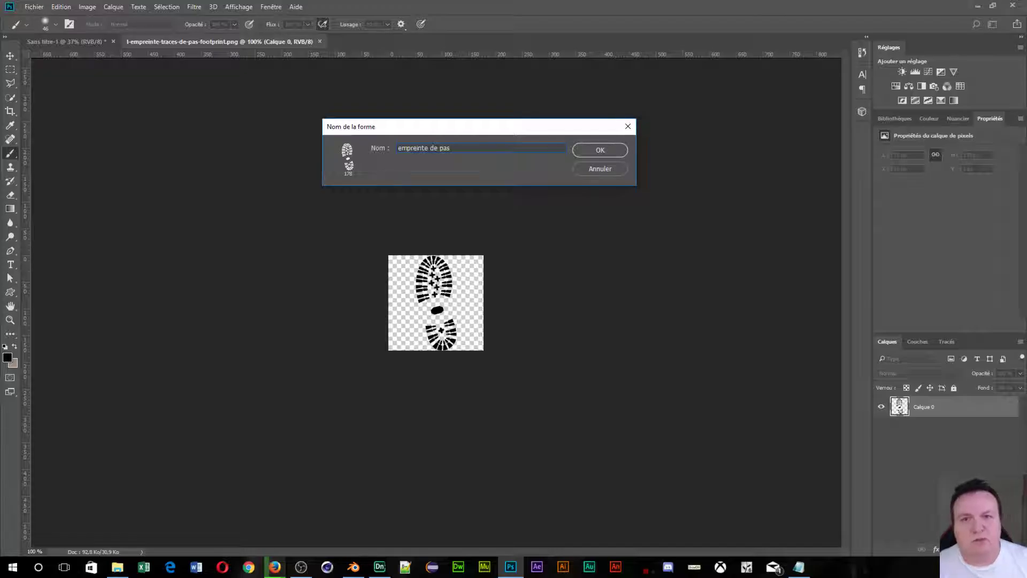
{"action": "left_click", "coordinate": [589, 153]}
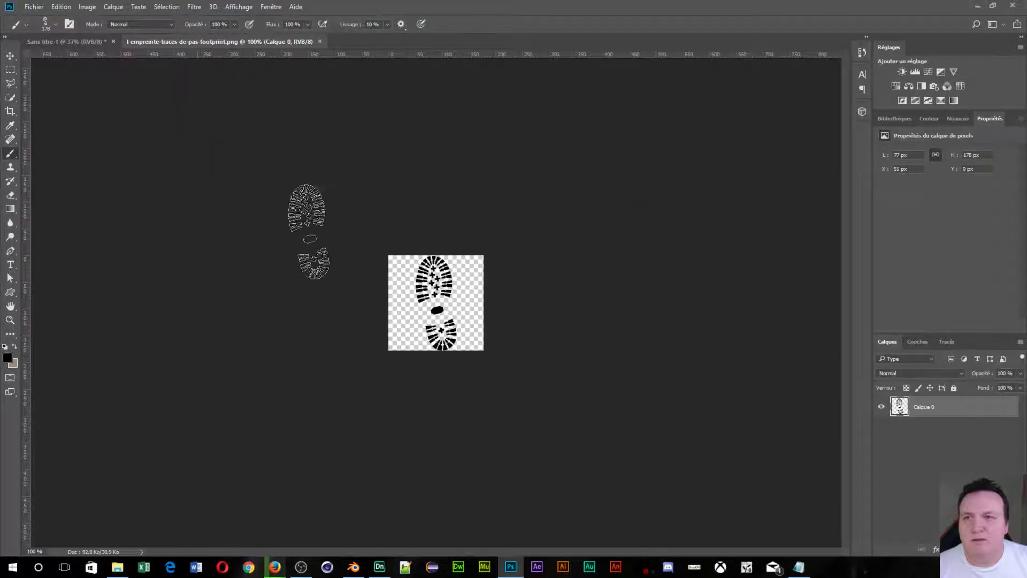
On Sans titre-1, stamp nine scattered boot prints and paint one vertical stroke.
{"action": "left_click", "coordinate": [48, 44]}
{"action": "left_click", "coordinate": [307, 170]}
{"action": "left_click", "coordinate": [499, 157]}
{"action": "left_click", "coordinate": [396, 151]}
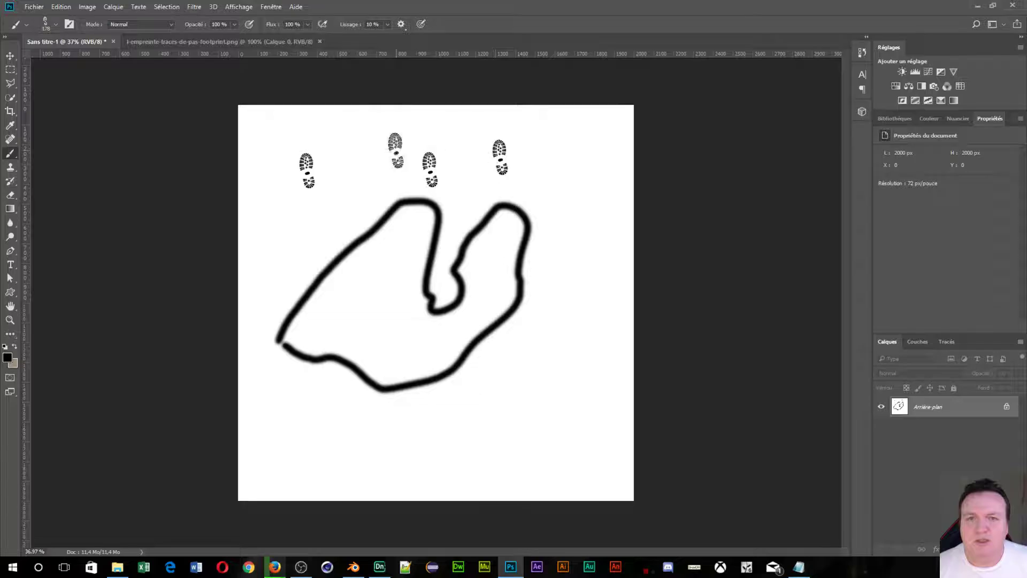
{"action": "left_click_drag", "start_coordinate": [361, 337], "coordinate": [356, 204]}
{"action": "left_click", "coordinate": [411, 255]}
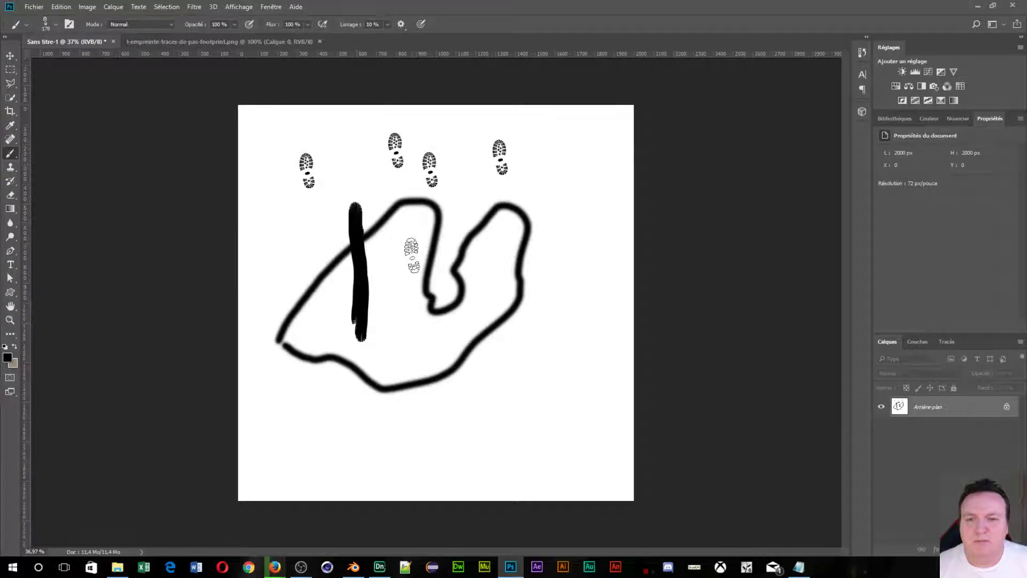
{"action": "left_click", "coordinate": [400, 301]}
{"action": "left_click", "coordinate": [549, 302]}
{"action": "left_click", "coordinate": [593, 232]}
{"action": "left_click", "coordinate": [563, 161]}
{"action": "left_click", "coordinate": [496, 247]}
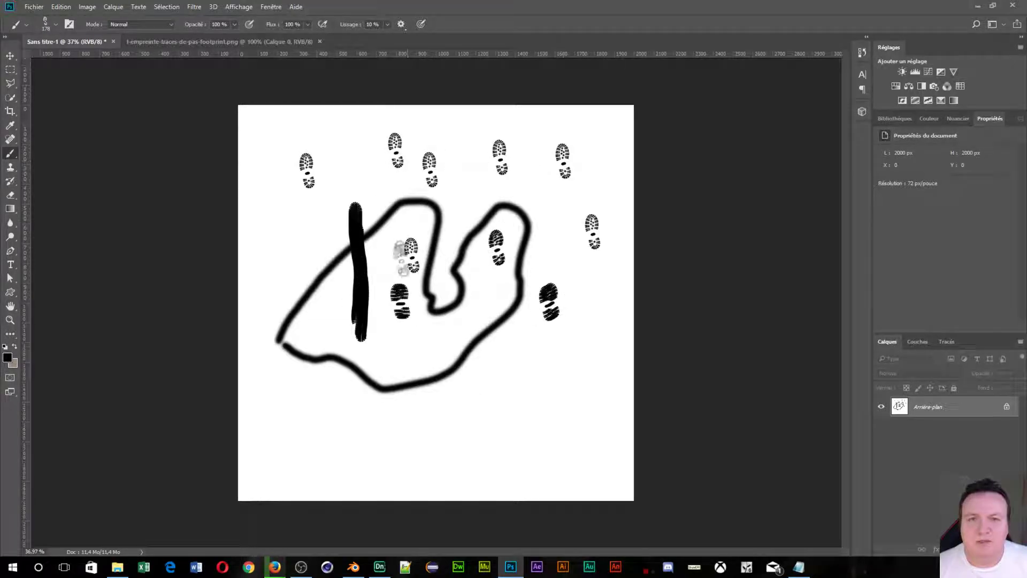
Paint thick strokes along the bottom, top and left, plus an upward footprint trail on the right.
{"action": "mouse_move", "coordinate": [289, 386]}
{"action": "left_mouse_down"}
{"action": "mouse_move", "coordinate": [488, 425]}
{"action": "mouse_move", "coordinate": [506, 417]}
{"action": "left_mouse_up"}
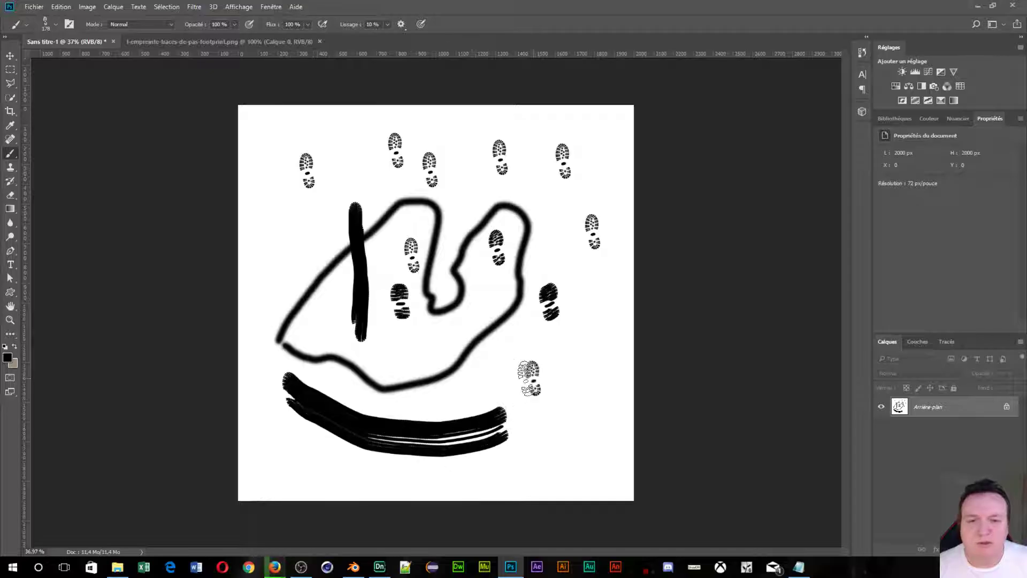
{"action": "mouse_move", "coordinate": [532, 377]}
{"action": "left_mouse_down"}
{"action": "mouse_move", "coordinate": [317, 326]}
{"action": "mouse_move", "coordinate": [294, 265]}
{"action": "left_mouse_up"}
{"action": "mouse_move", "coordinate": [262, 174]}
{"action": "left_mouse_down"}
{"action": "mouse_move", "coordinate": [258, 343]}
{"action": "mouse_move", "coordinate": [396, 385]}
{"action": "left_mouse_up"}
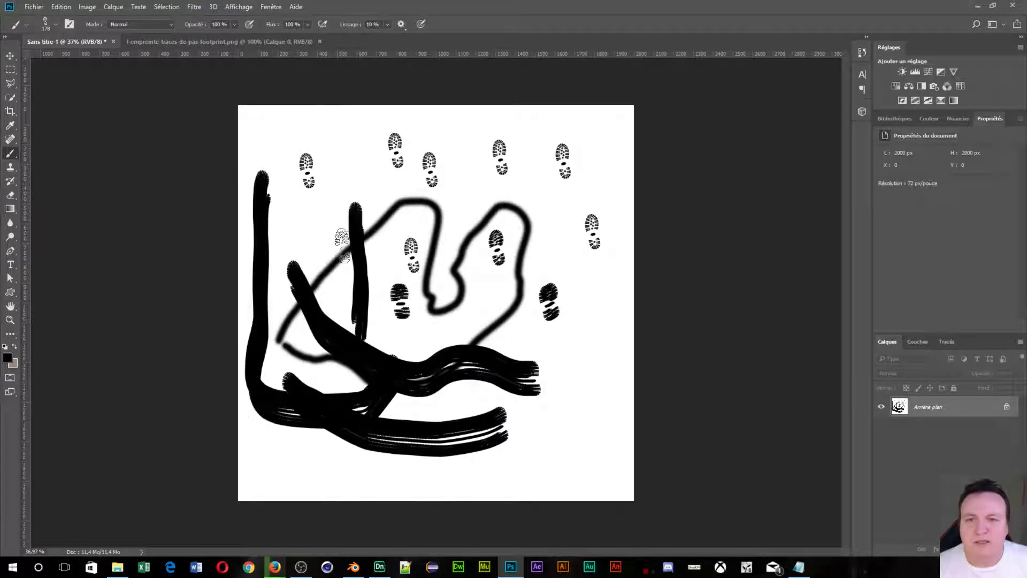
{"action": "left_click_drag", "start_coordinate": [348, 174], "coordinate": [449, 177]}
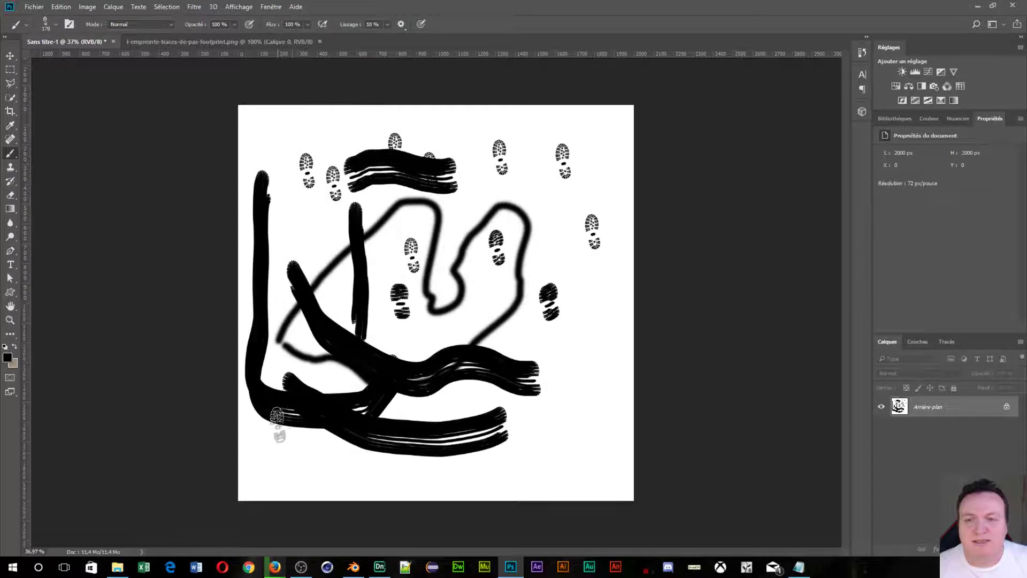
{"action": "mouse_move", "coordinate": [288, 461]}
{"action": "left_mouse_down"}
{"action": "mouse_move", "coordinate": [302, 375]}
{"action": "mouse_move", "coordinate": [286, 141]}
{"action": "mouse_move", "coordinate": [298, 287]}
{"action": "mouse_move", "coordinate": [333, 452]}
{"action": "left_mouse_up"}
{"action": "mouse_move", "coordinate": [574, 463]}
{"action": "left_mouse_down"}
{"action": "mouse_move", "coordinate": [593, 404]}
{"action": "mouse_move", "coordinate": [563, 377]}
{"action": "left_mouse_up"}
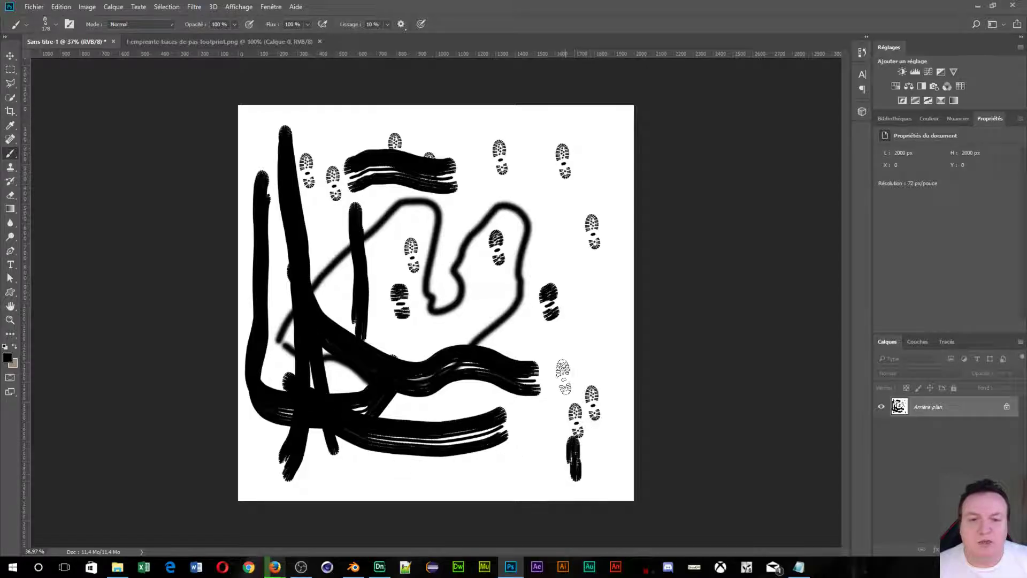
{"action": "mouse_move", "coordinate": [580, 342]}
{"action": "left_mouse_down"}
{"action": "mouse_move", "coordinate": [548, 334]}
{"action": "mouse_move", "coordinate": [562, 302]}
{"action": "left_mouse_up"}
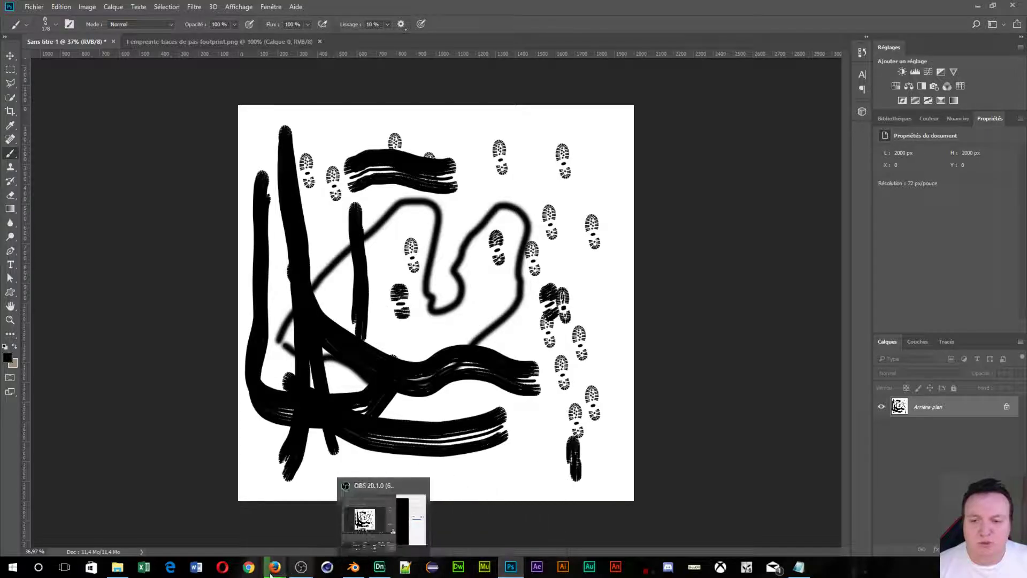
Close the footprint image tab and search Google Images for 'flamme png' instead.
{"action": "mouse_move", "coordinate": [274, 567]}
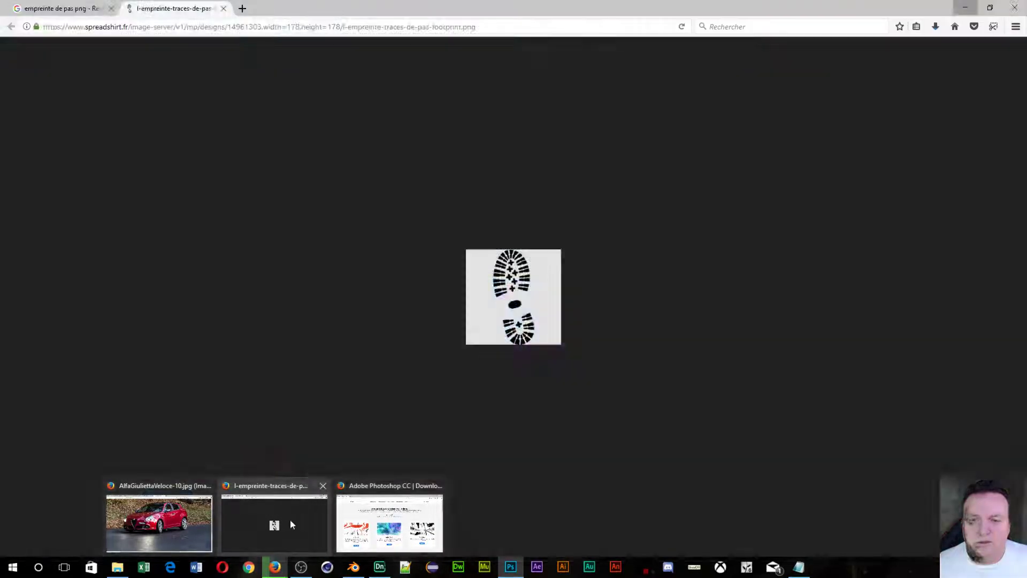
{"action": "left_click", "coordinate": [290, 519]}
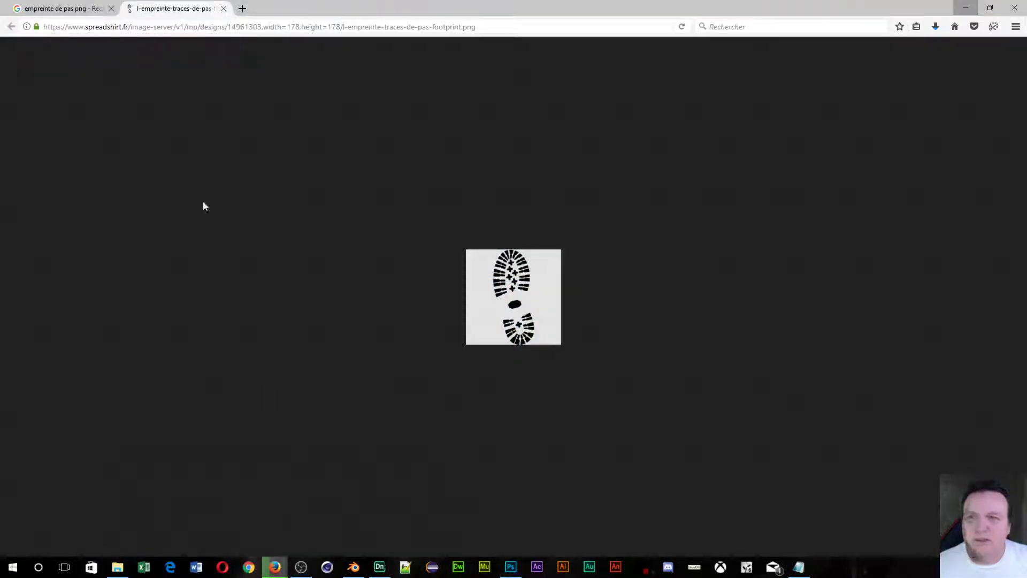
{"action": "left_click", "coordinate": [222, 8]}
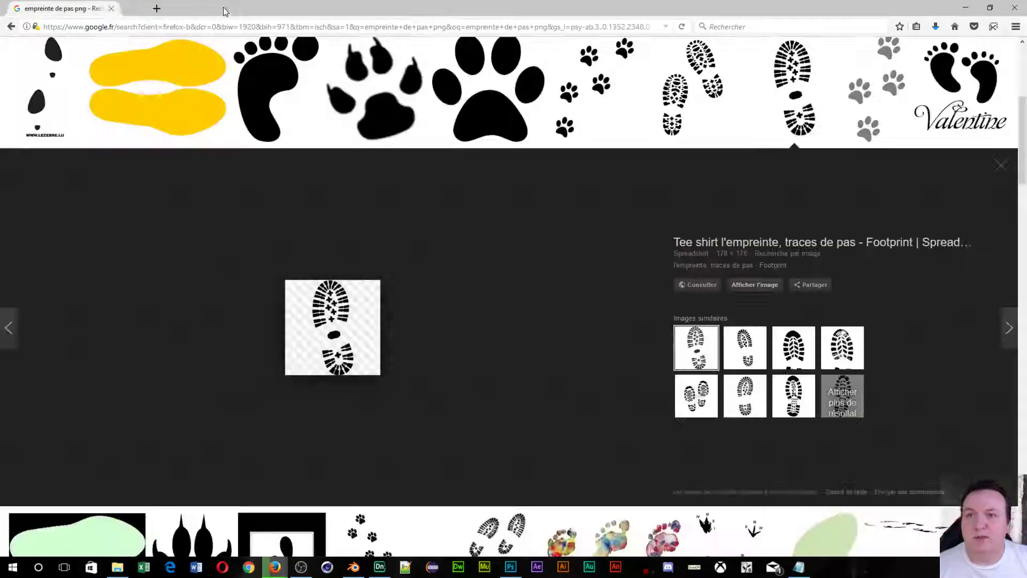
{"action": "scroll", "coordinate": [120, 130], "scroll_direction": "up", "scroll_amount": 5}
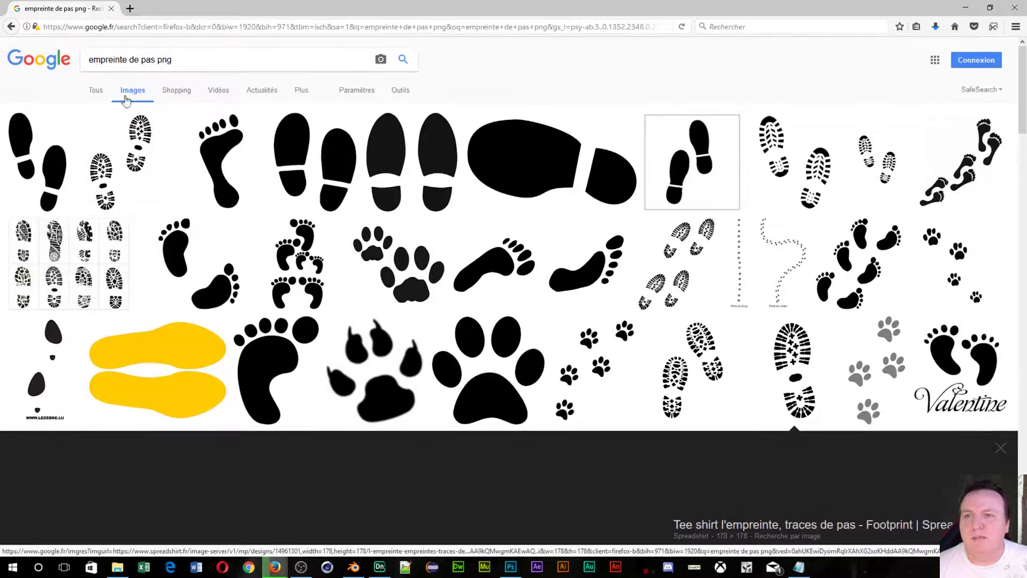
{"action": "left_click_drag", "start_coordinate": [155, 59], "coordinate": [23, 53]}
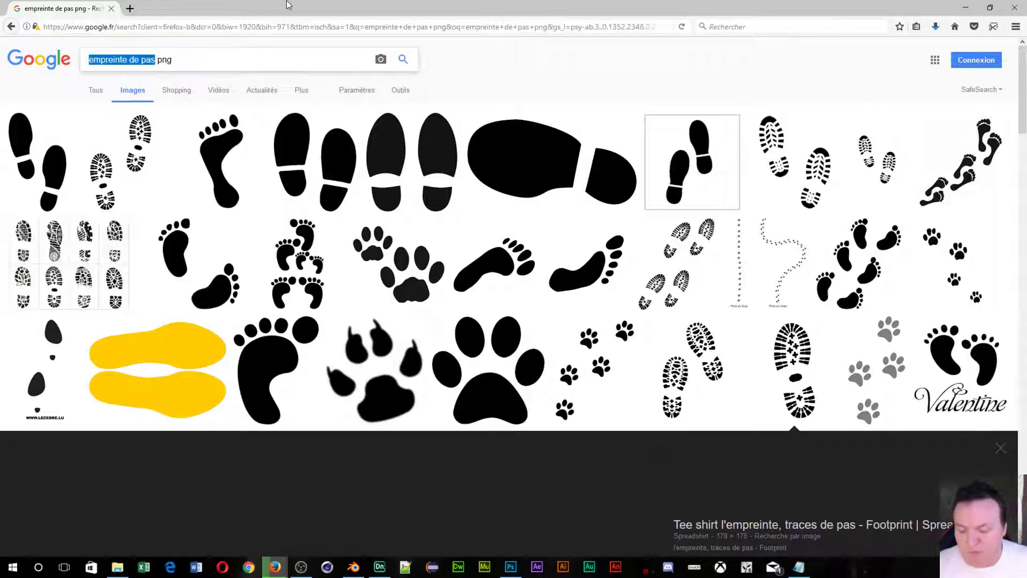
{"action": "type", "text": "flamm"}
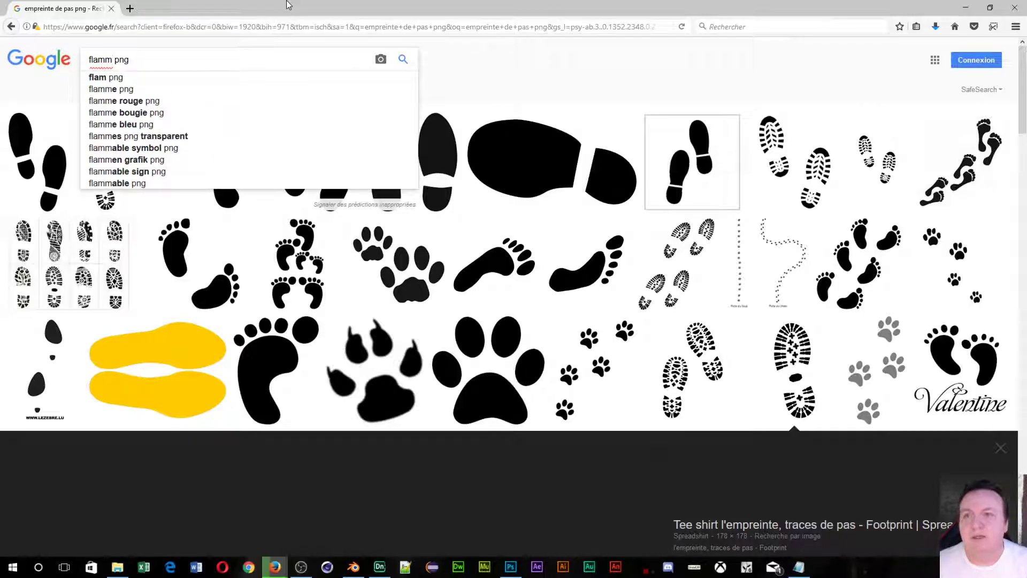
{"action": "type", "text": "e"}
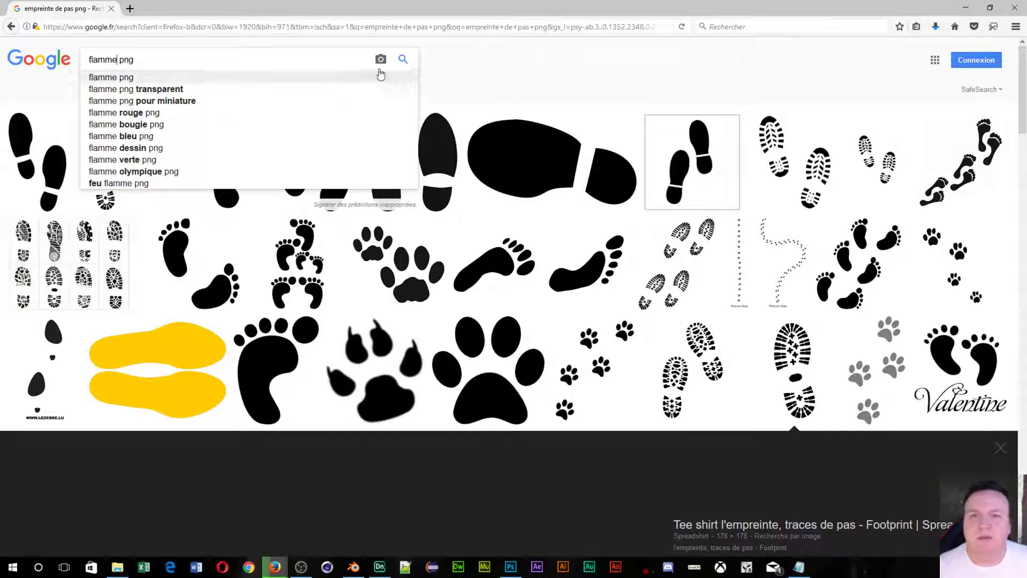
{"action": "left_click", "coordinate": [404, 58]}
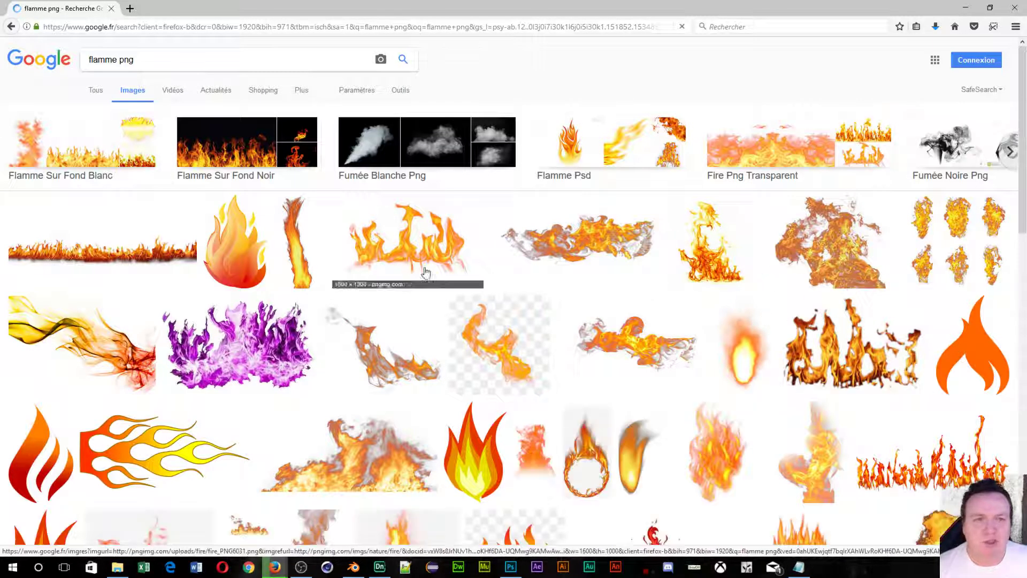
Preview the tall flame image, view it at full size in its own tab, then close that tab.
{"action": "left_click", "coordinate": [711, 248]}
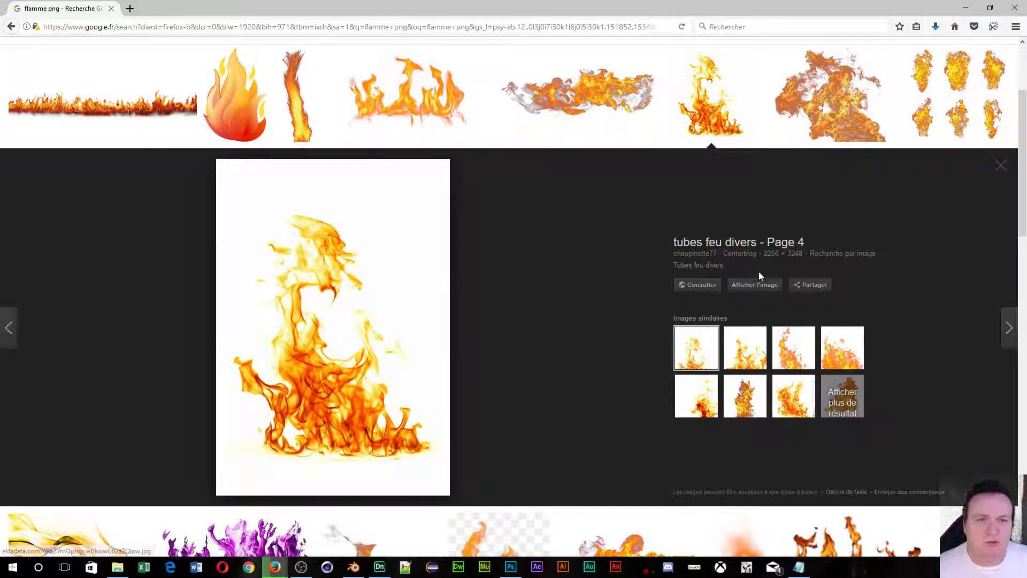
{"action": "left_click", "coordinate": [752, 285]}
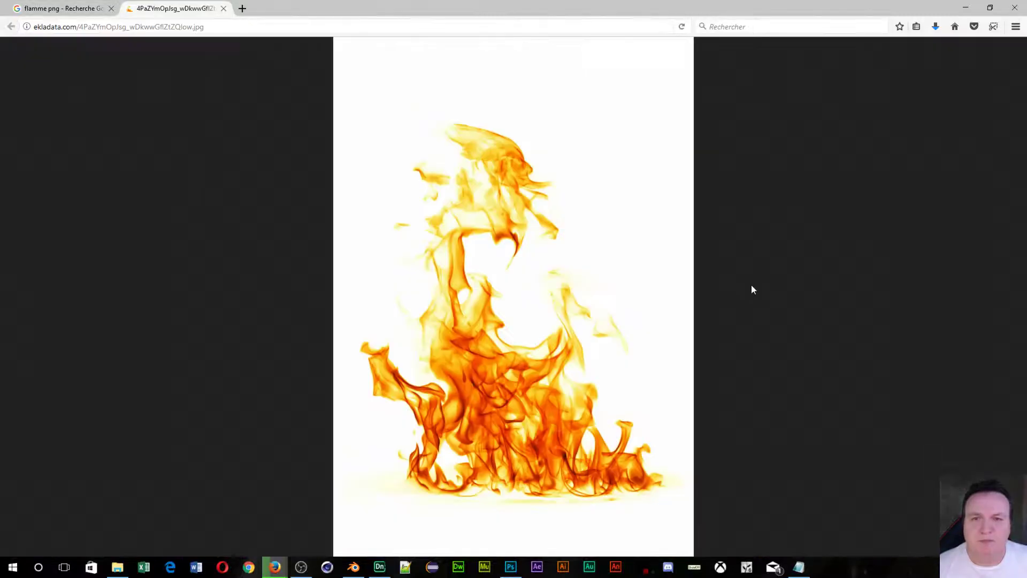
{"action": "left_click", "coordinate": [541, 318]}
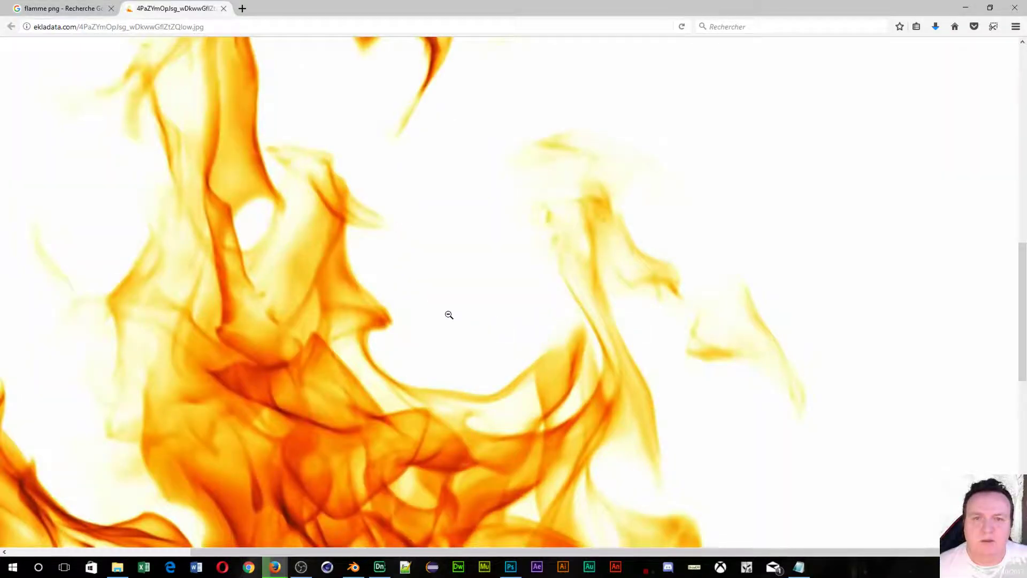
{"action": "scroll", "coordinate": [449, 315], "scroll_direction": "down", "scroll_amount": 10}
{"action": "scroll", "coordinate": [503, 336], "scroll_direction": "up", "scroll_amount": 7}
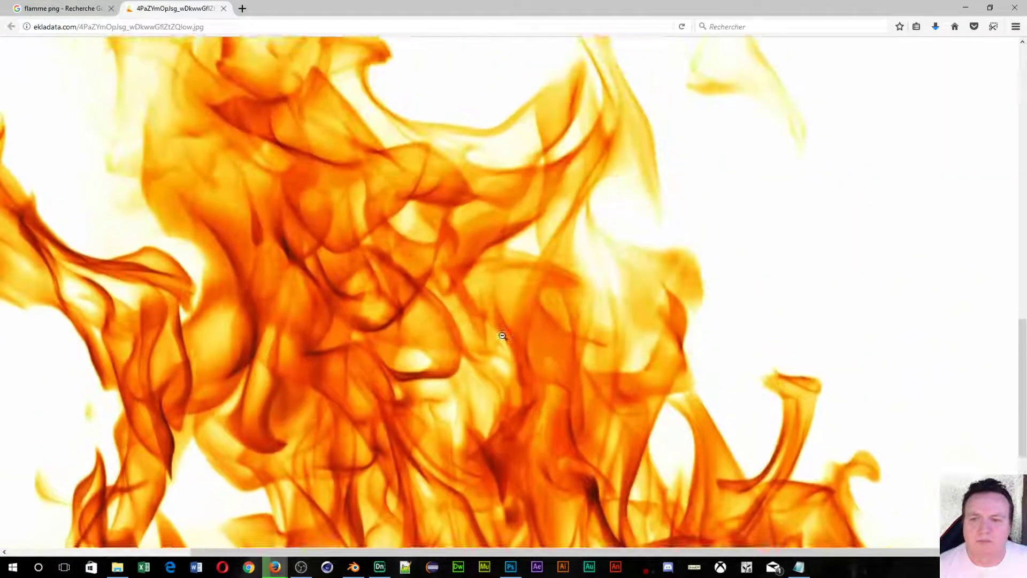
{"action": "left_click", "coordinate": [224, 9]}
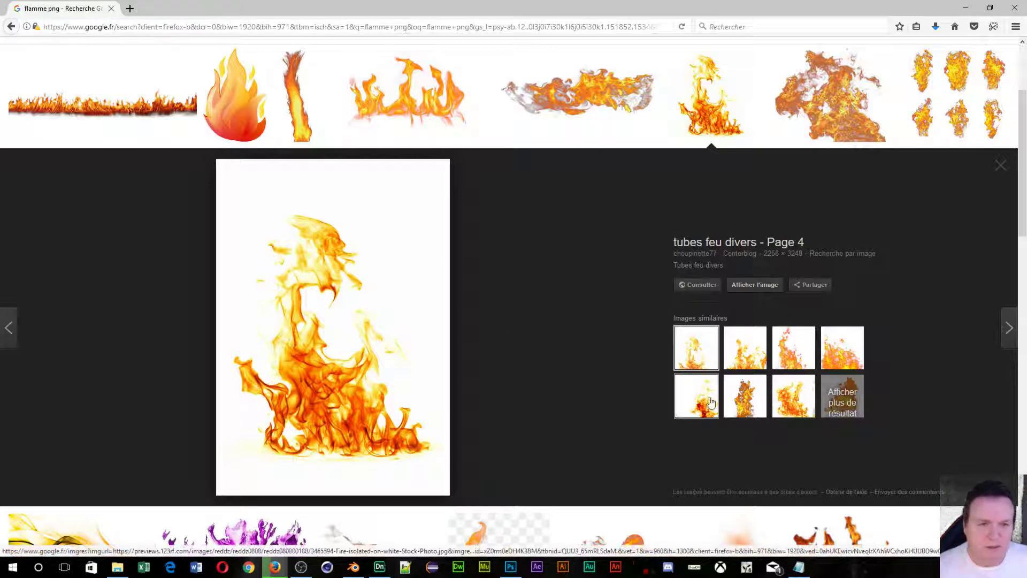
Scroll the flamme png results and preview the Pngtree flame banner 'La flamme de Pégase'.
{"action": "scroll", "coordinate": [201, 263], "scroll_direction": "up", "scroll_amount": 2}
{"action": "scroll", "coordinate": [201, 263], "scroll_direction": "up", "scroll_amount": 1}
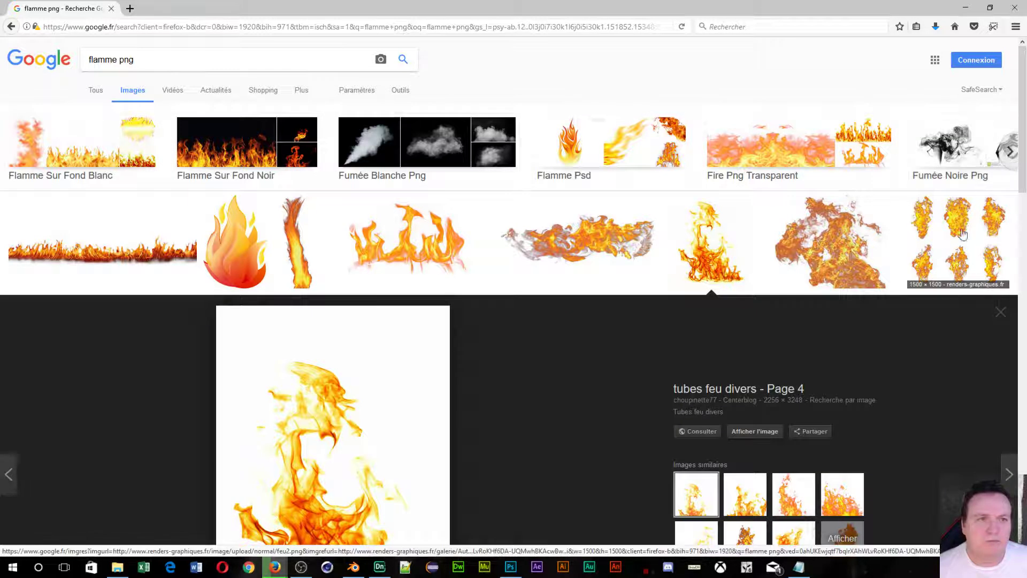
{"action": "scroll", "coordinate": [958, 238], "scroll_direction": "down", "scroll_amount": 9}
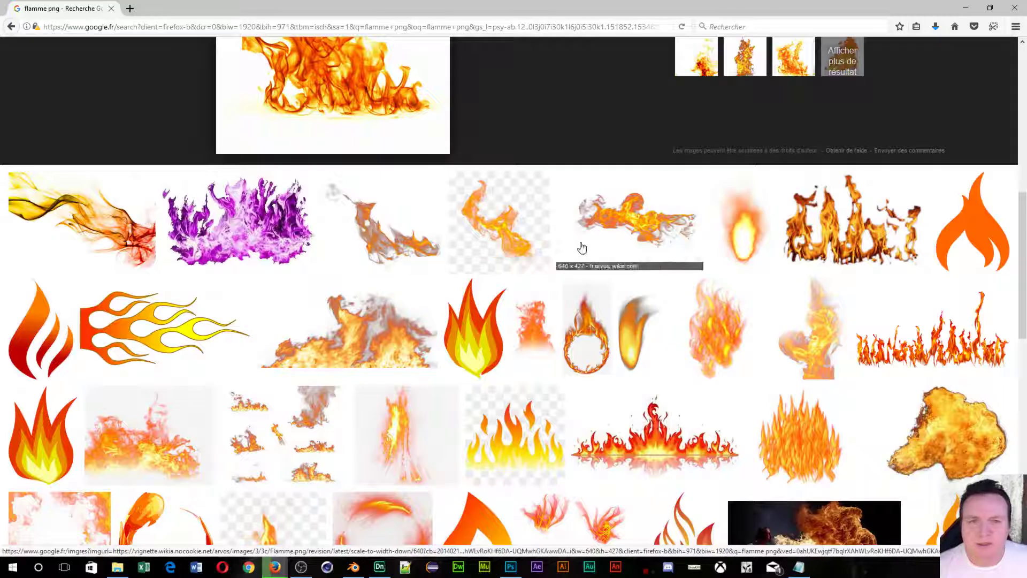
{"action": "scroll", "coordinate": [383, 326], "scroll_direction": "down", "scroll_amount": 3}
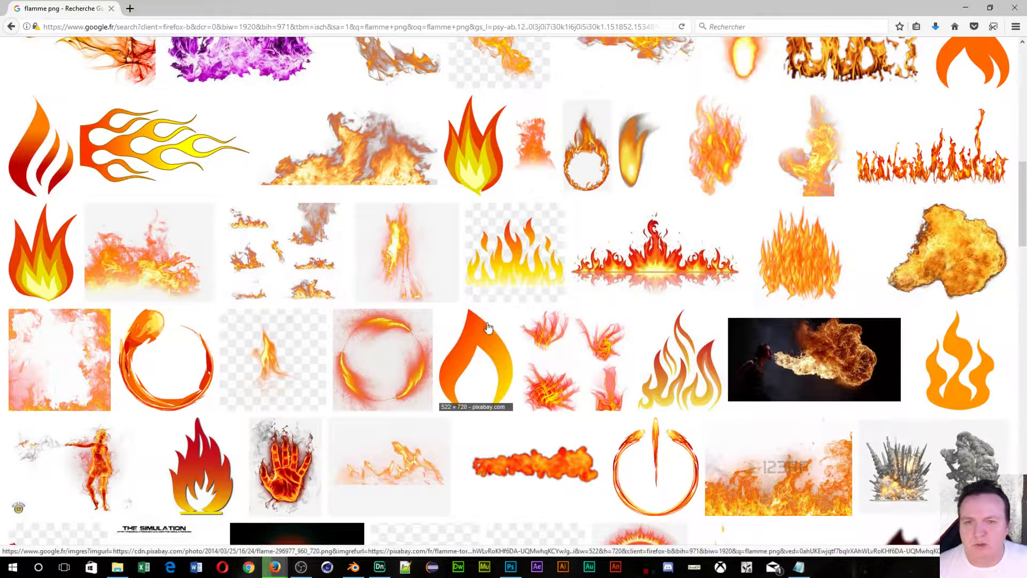
{"action": "scroll", "coordinate": [292, 206], "scroll_direction": "down", "scroll_amount": 3}
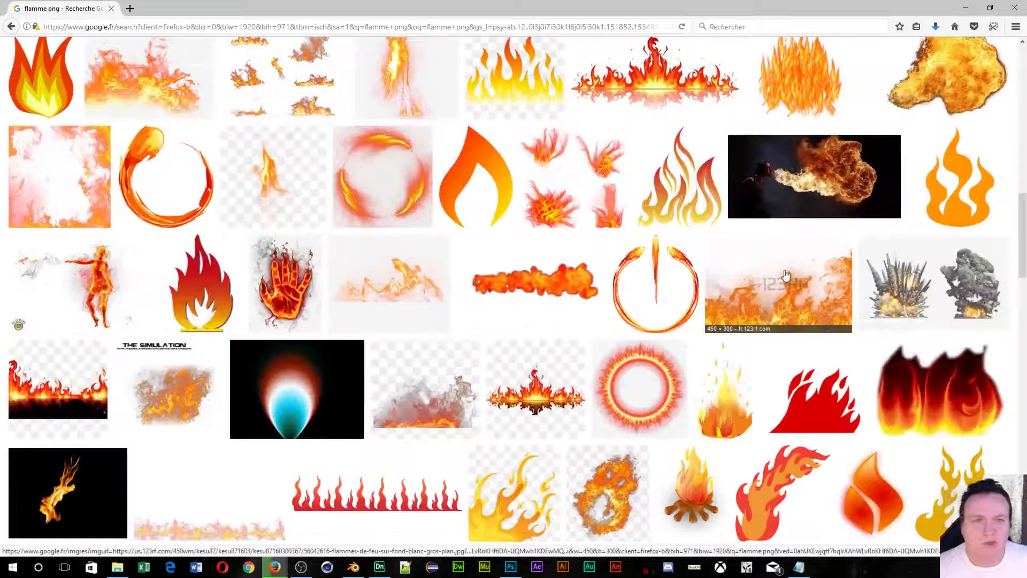
{"action": "scroll", "coordinate": [421, 231], "scroll_direction": "down", "scroll_amount": 3}
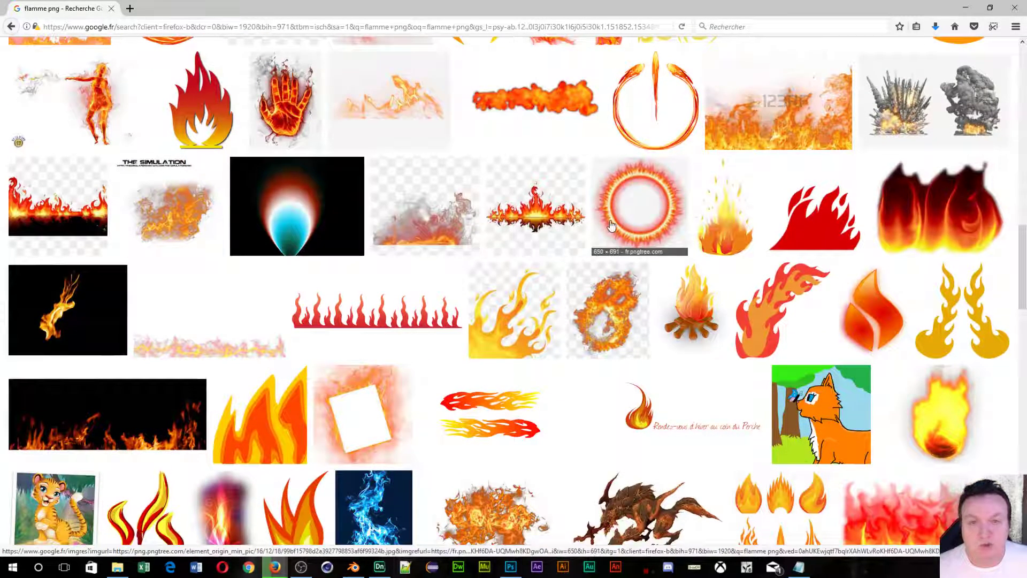
{"action": "left_click", "coordinate": [497, 207]}
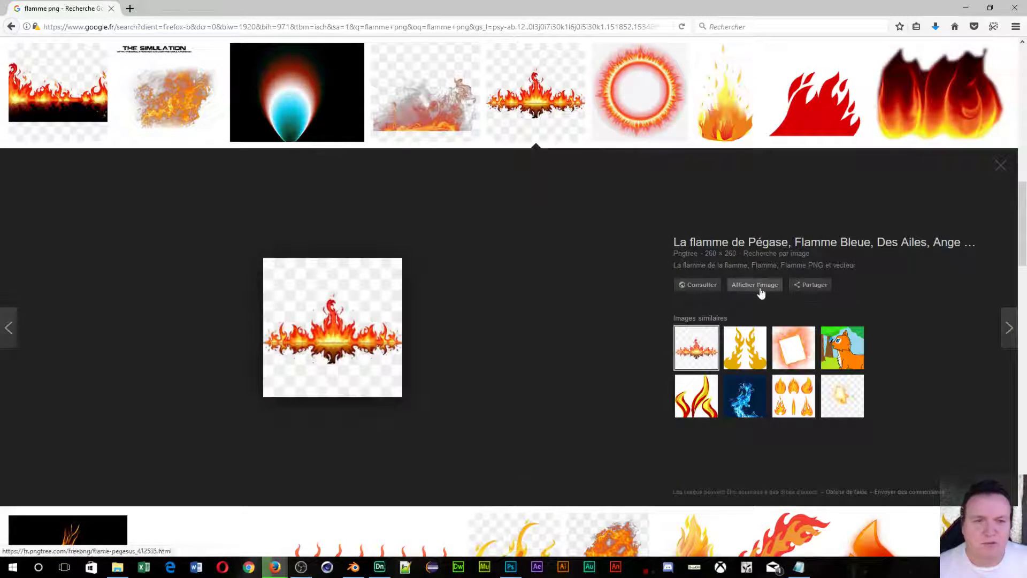
Open the flame banner 0256d6ef63b292e.jpg with Adobe Photoshop CC 2018 via Firefox's Ouvrir avec > Autre.
{"action": "left_click", "coordinate": [761, 290]}
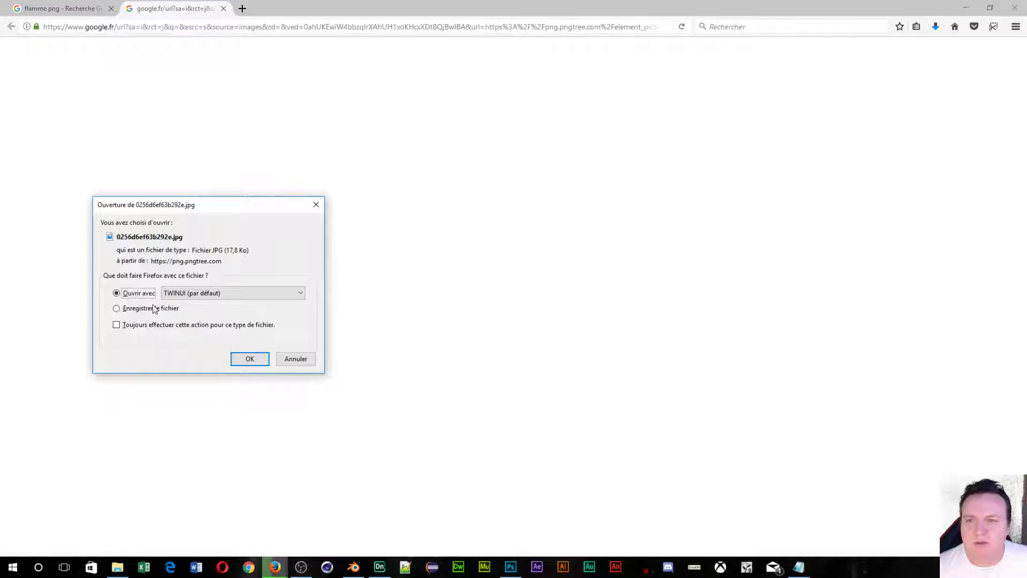
{"action": "left_click", "coordinate": [239, 296]}
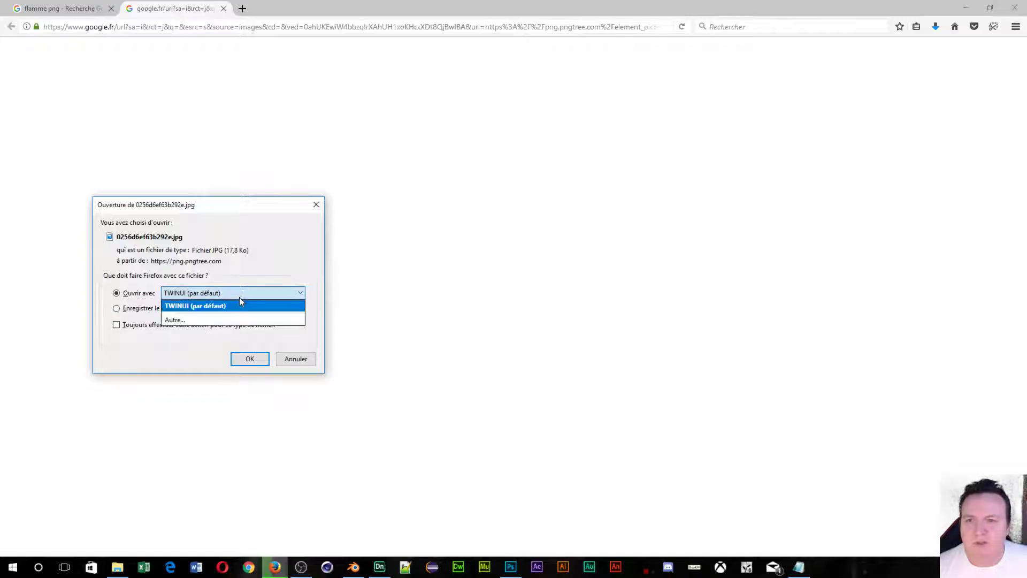
{"action": "left_click", "coordinate": [222, 318]}
{"action": "left_click", "coordinate": [223, 324]}
{"action": "left_click", "coordinate": [218, 370]}
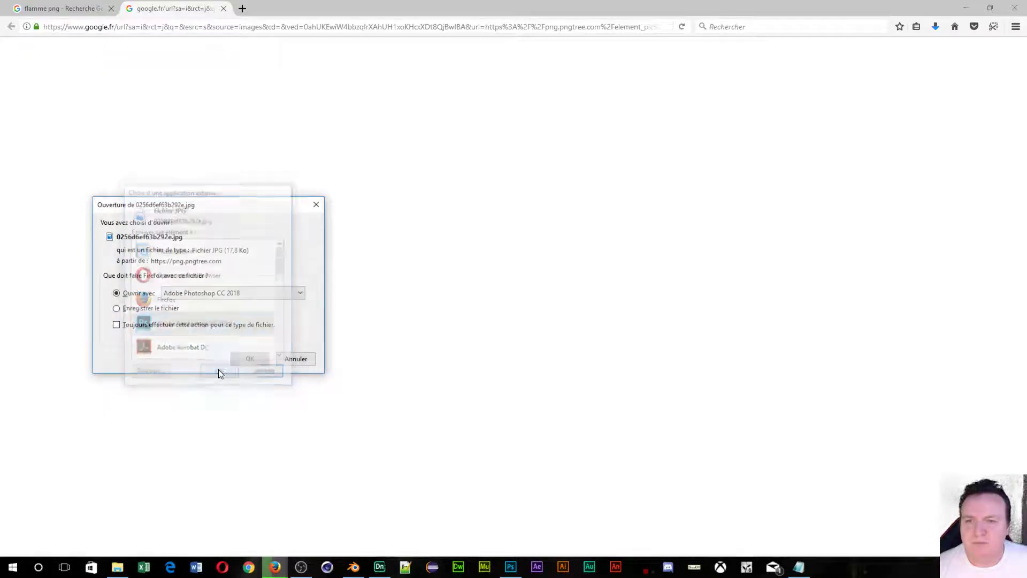
{"action": "left_click", "coordinate": [250, 359]}
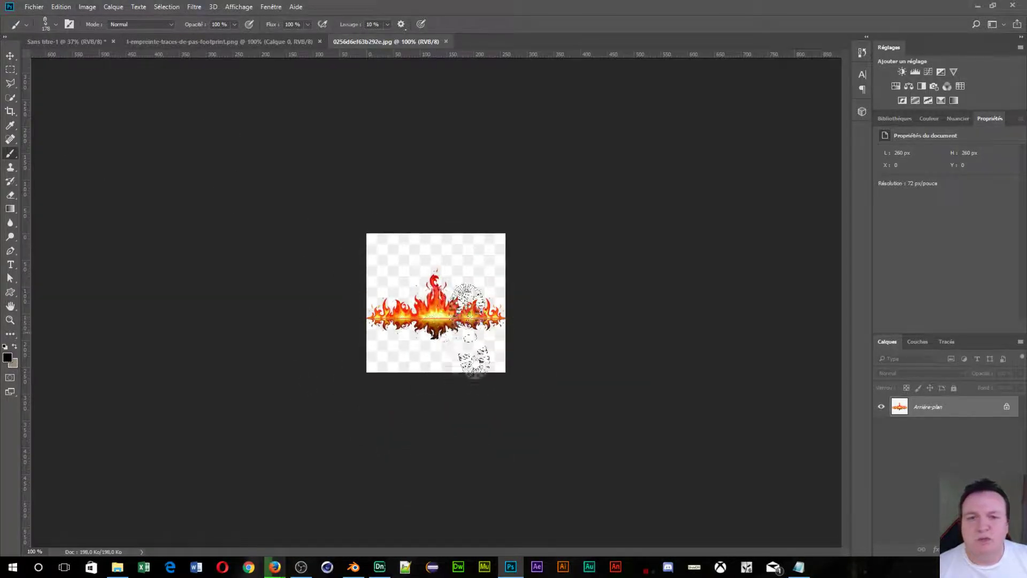
{"action": "left_click", "coordinate": [85, 7]}
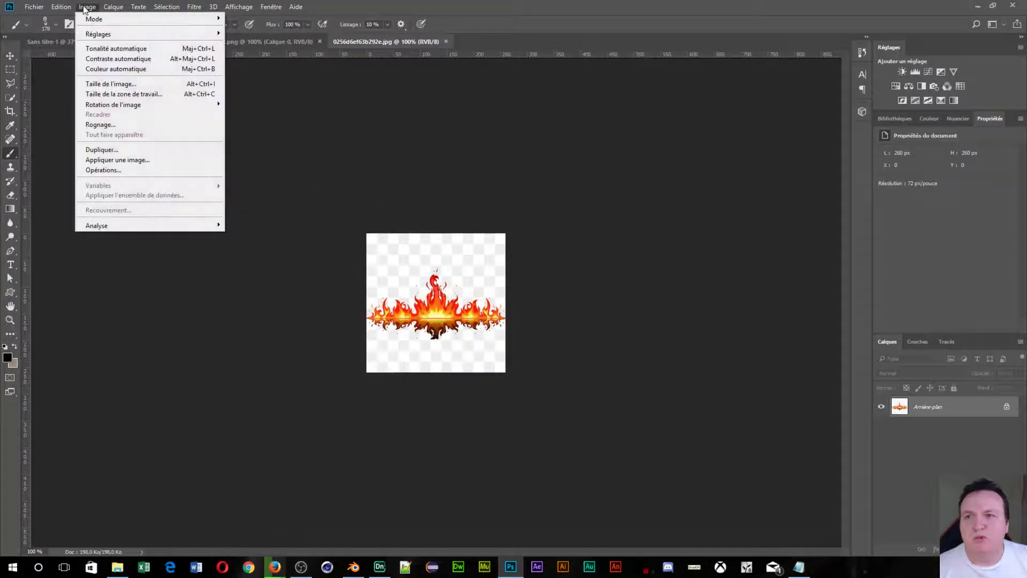
Trial a Teinte/Saturation greyscale (Saturation -100, adjusted Luminosité), cancel it and close the flame image.
{"action": "mouse_move", "coordinate": [97, 34]}
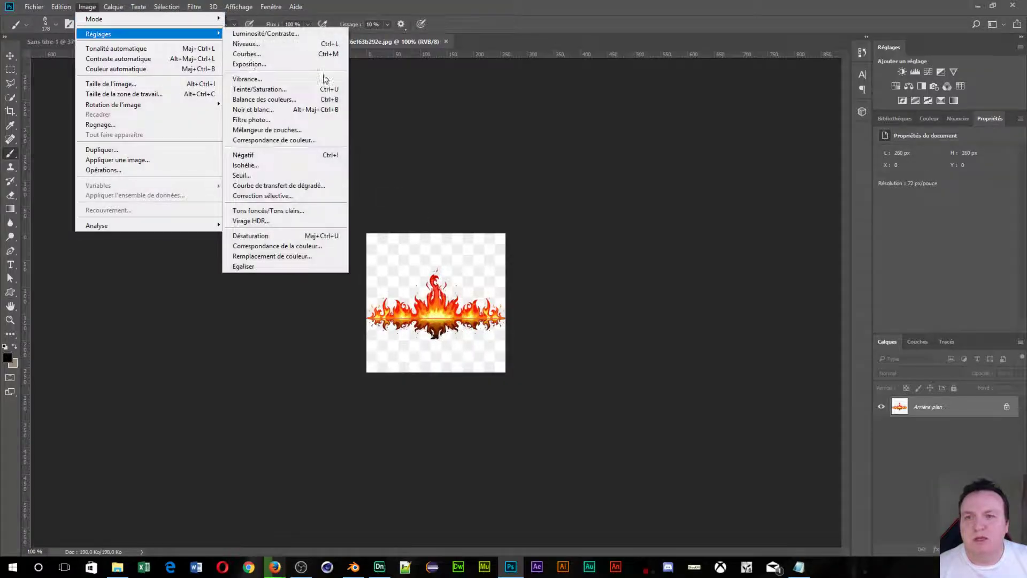
{"action": "left_click", "coordinate": [252, 89]}
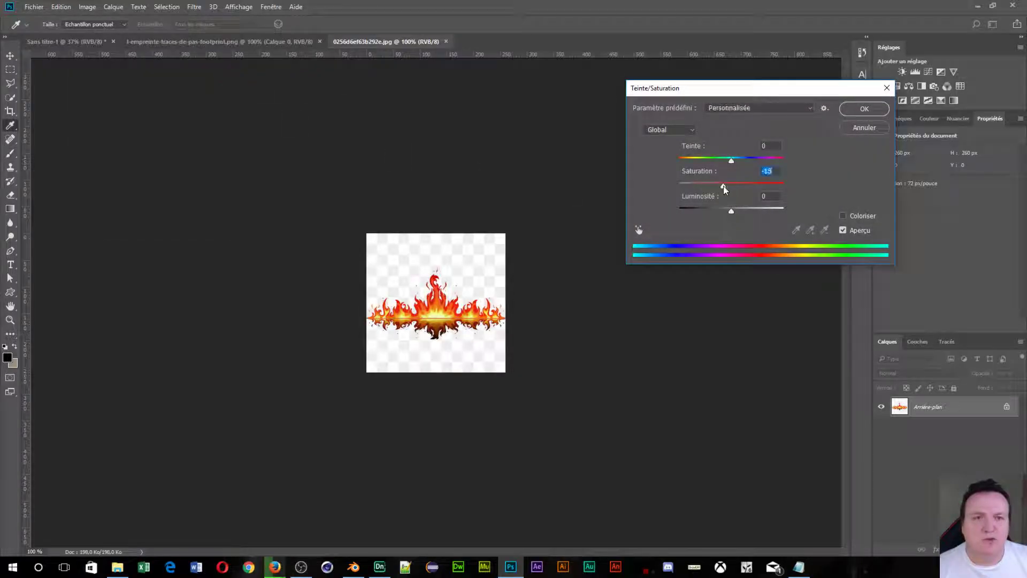
{"action": "left_click_drag", "start_coordinate": [723, 185], "coordinate": [644, 188]}
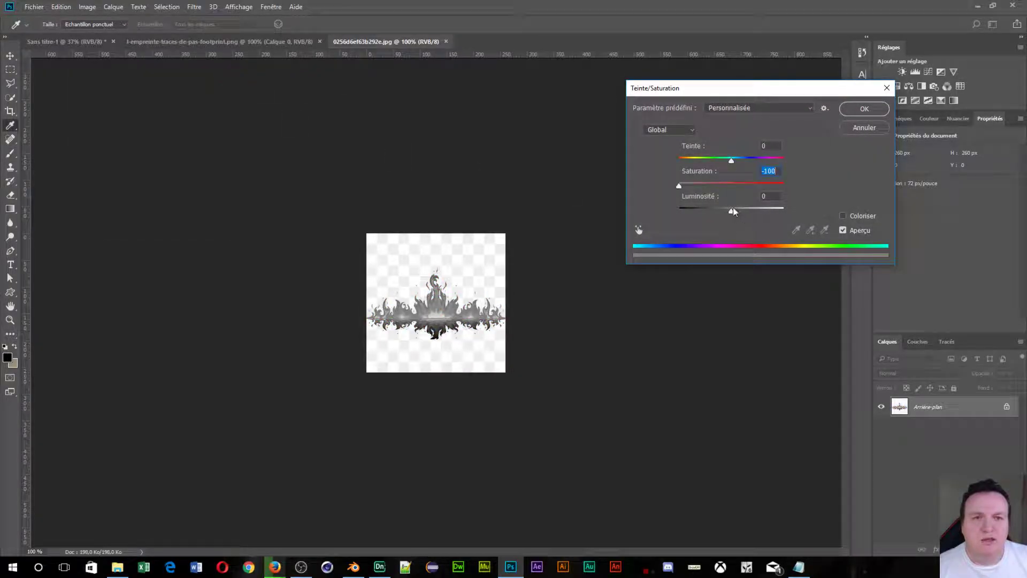
{"action": "left_click_drag", "start_coordinate": [732, 209], "coordinate": [741, 235]}
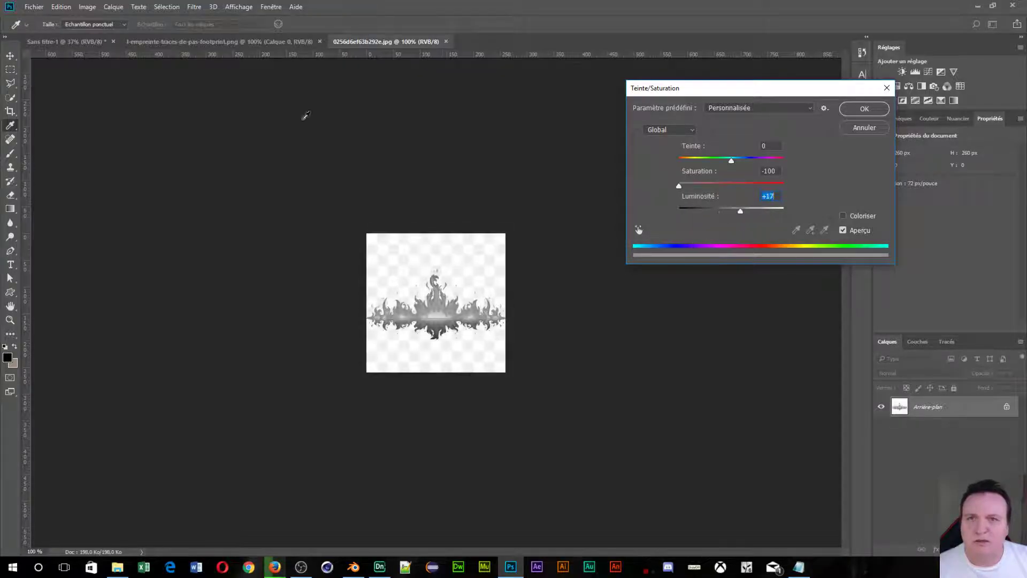
{"action": "left_click", "coordinate": [875, 127]}
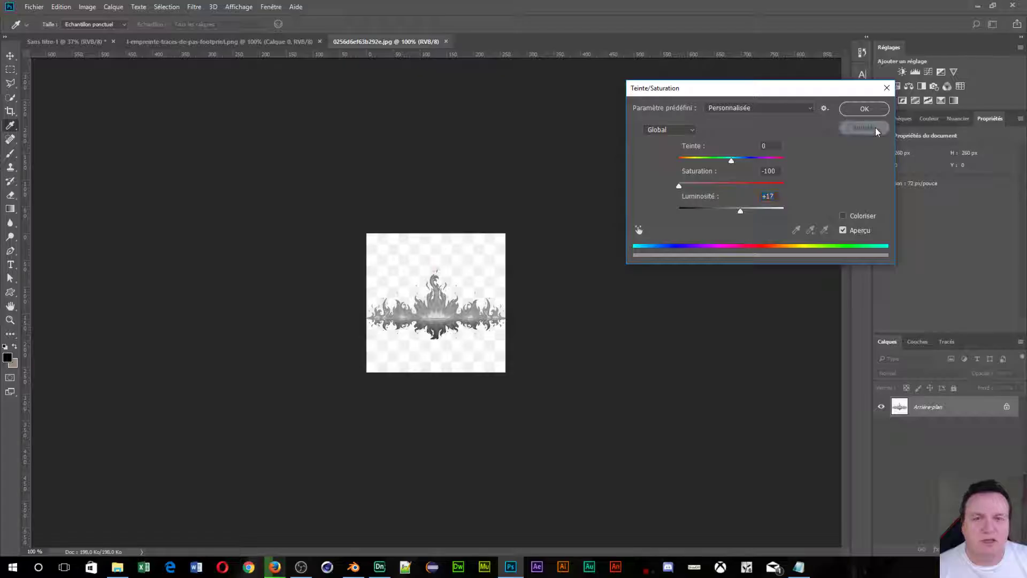
{"action": "left_click", "coordinate": [444, 42]}
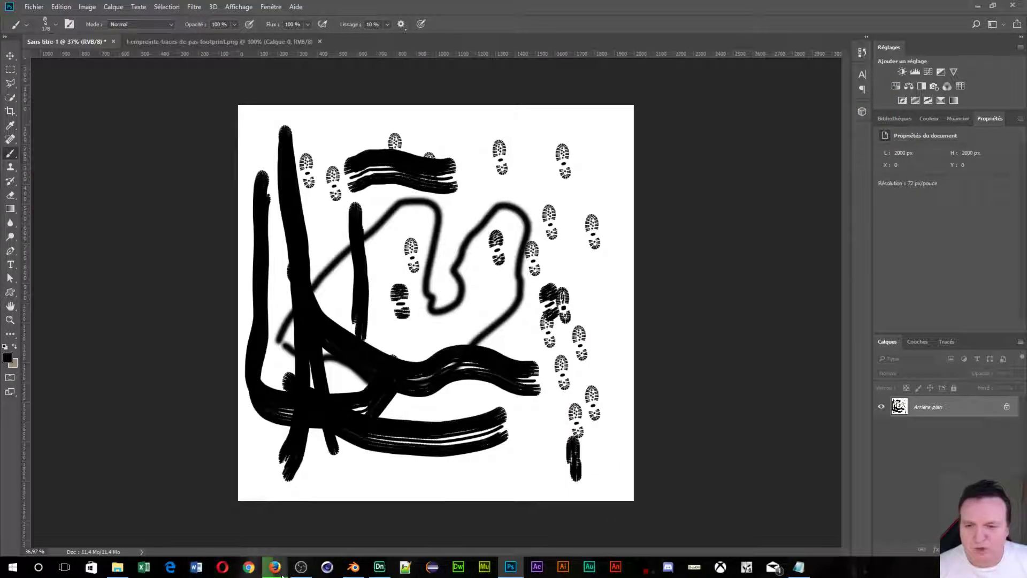
Return to Firefox, close the leftover redirect tab and preview the fire-border image.
{"action": "mouse_move", "coordinate": [274, 567]}
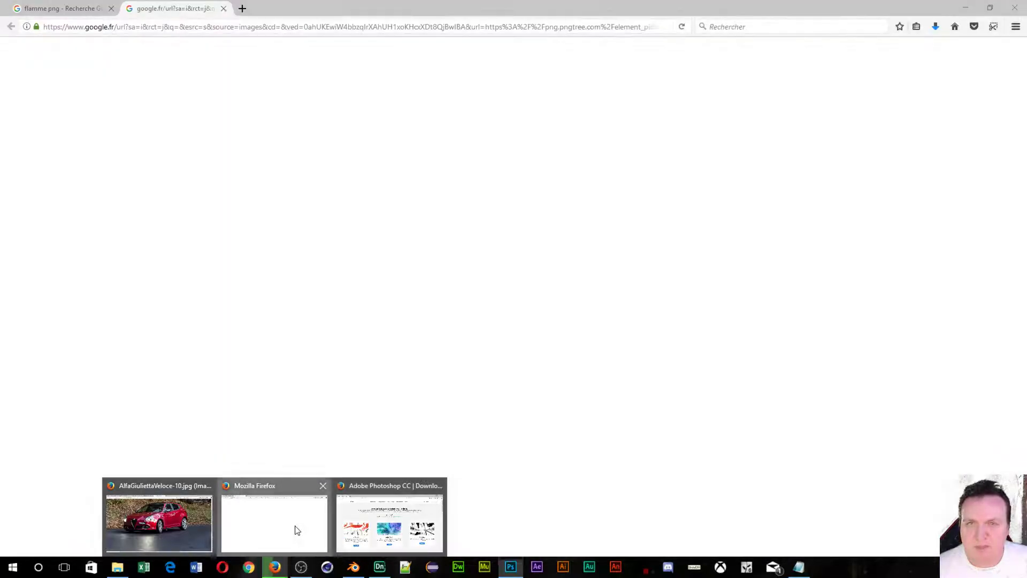
{"action": "left_click", "coordinate": [294, 530]}
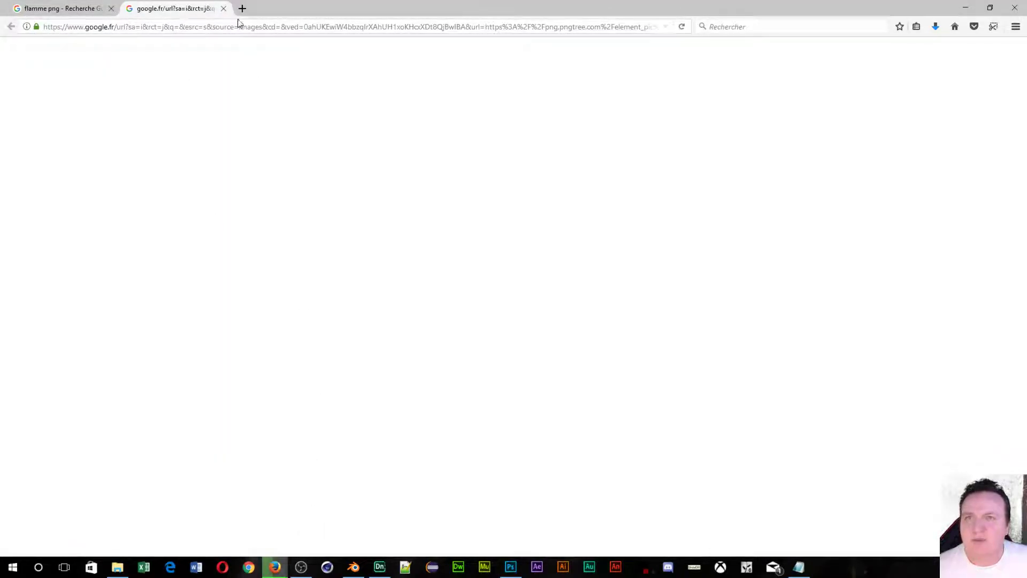
{"action": "left_click", "coordinate": [224, 9]}
{"action": "scroll", "coordinate": [549, 263], "scroll_direction": "up", "scroll_amount": 3}
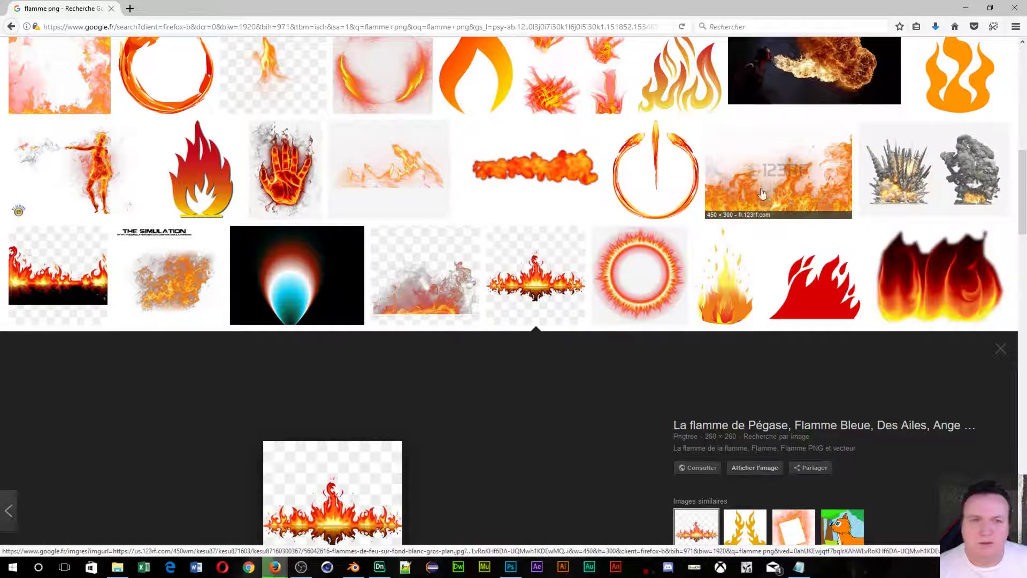
{"action": "scroll", "coordinate": [551, 251], "scroll_direction": "up", "scroll_amount": 4}
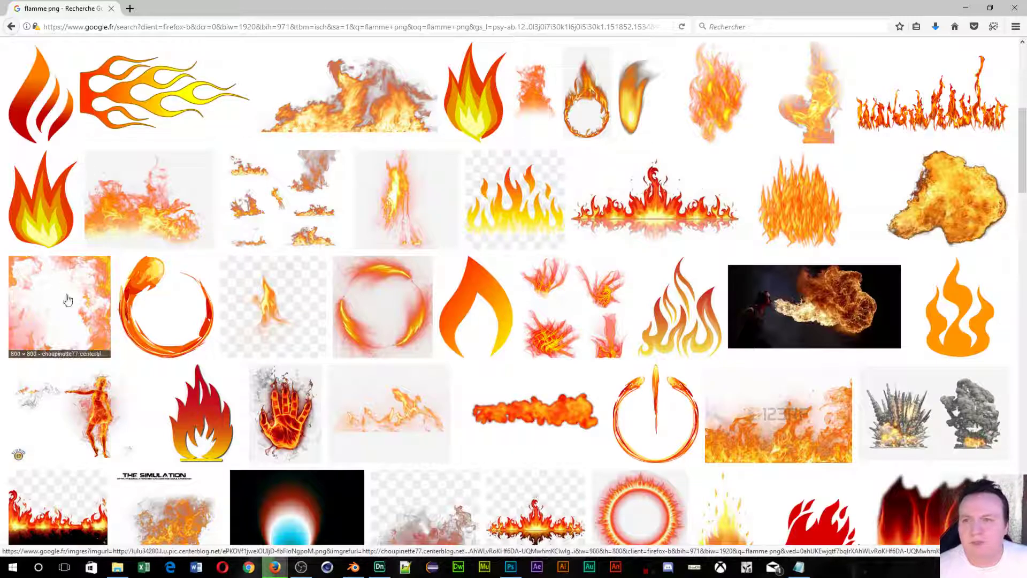
{"action": "left_click", "coordinate": [75, 495]}
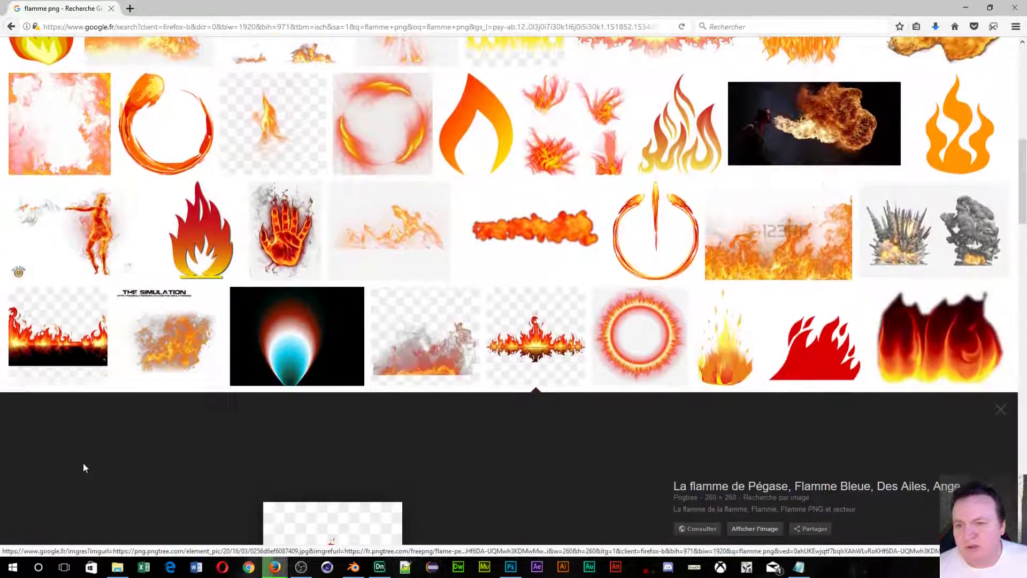
{"action": "scroll", "coordinate": [83, 339], "scroll_direction": "down", "scroll_amount": 10}
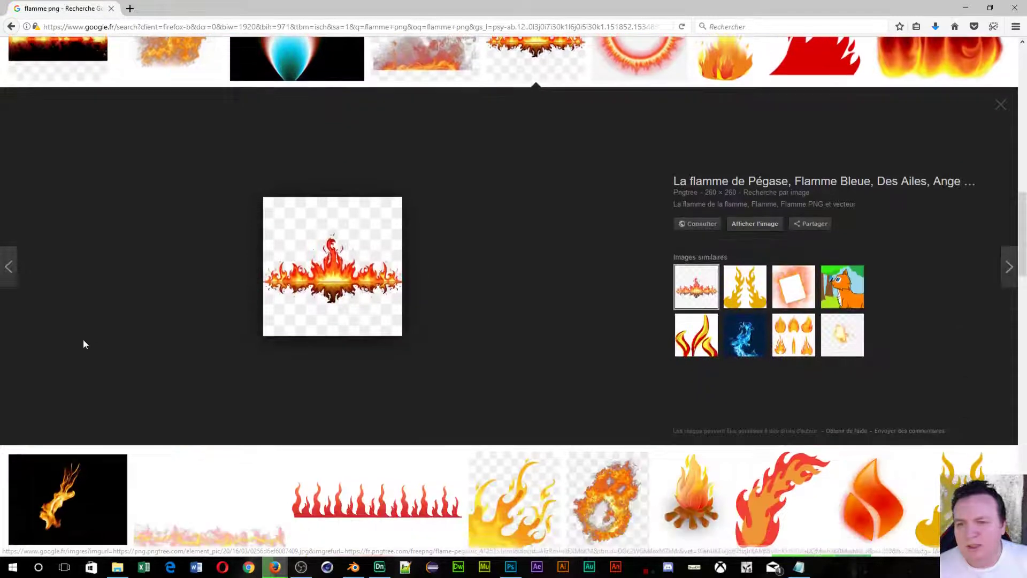
{"action": "scroll", "coordinate": [84, 345], "scroll_direction": "up", "scroll_amount": 3}
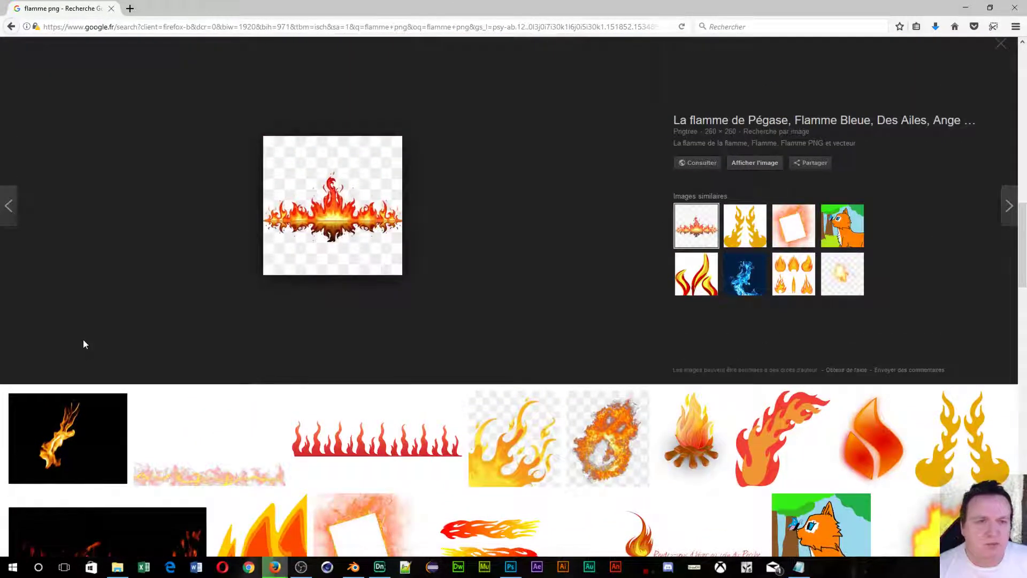
{"action": "scroll", "coordinate": [82, 343], "scroll_direction": "down", "scroll_amount": 3}
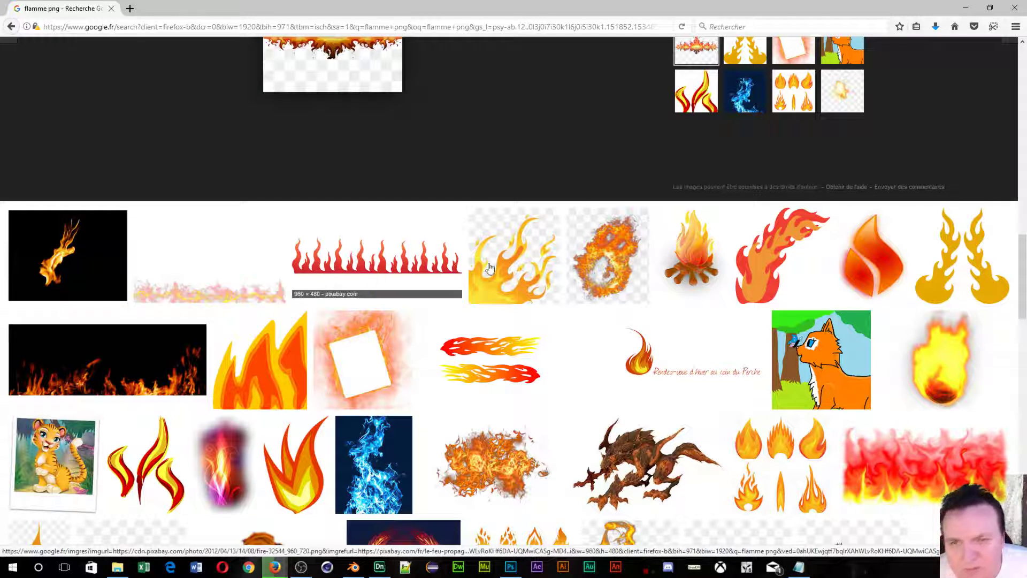
Preview the yellow Pngtree flame, open it alone, cancel the download and close its tab.
{"action": "left_click", "coordinate": [523, 260]}
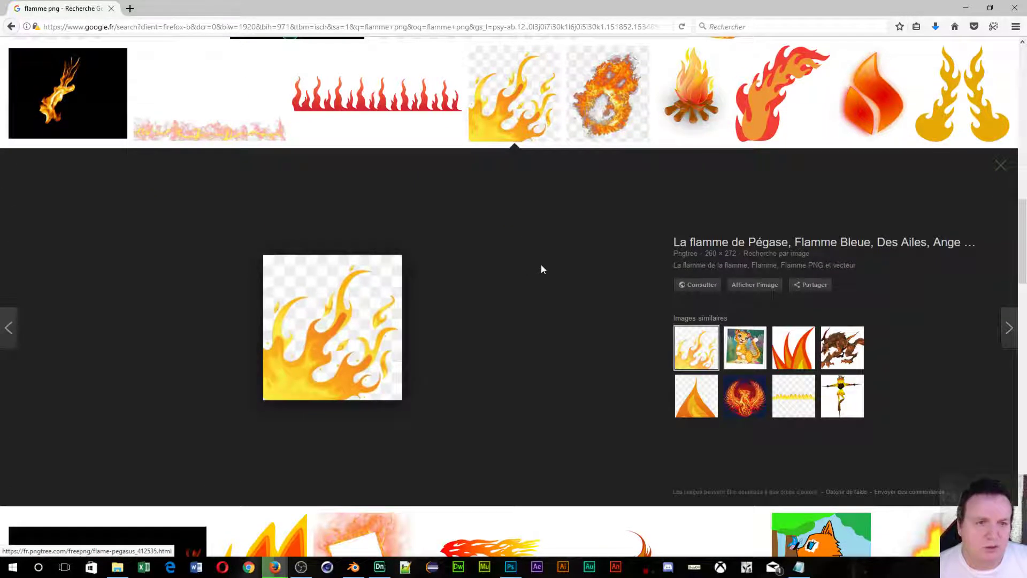
{"action": "left_click", "coordinate": [747, 288]}
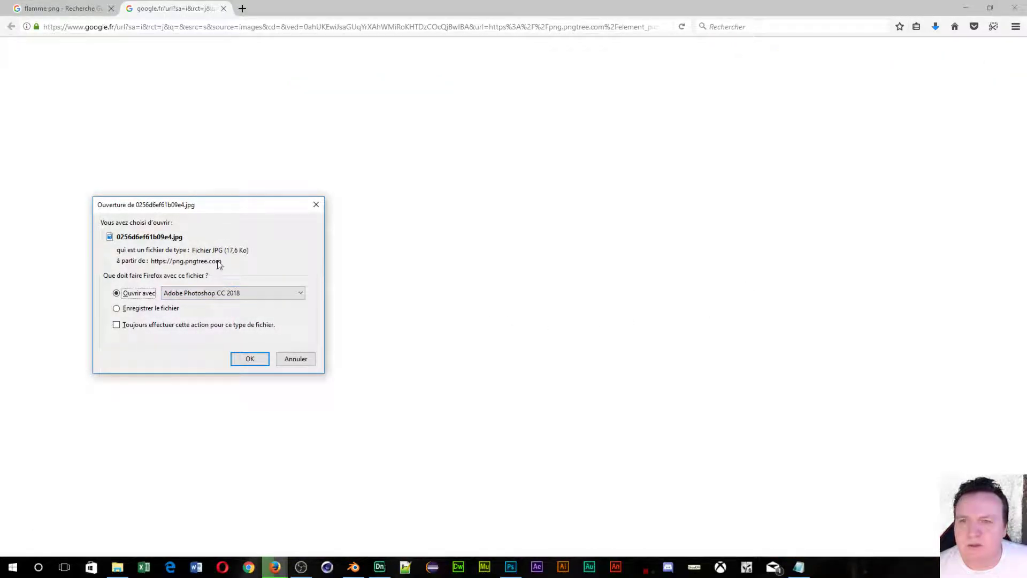
{"action": "left_click", "coordinate": [295, 359]}
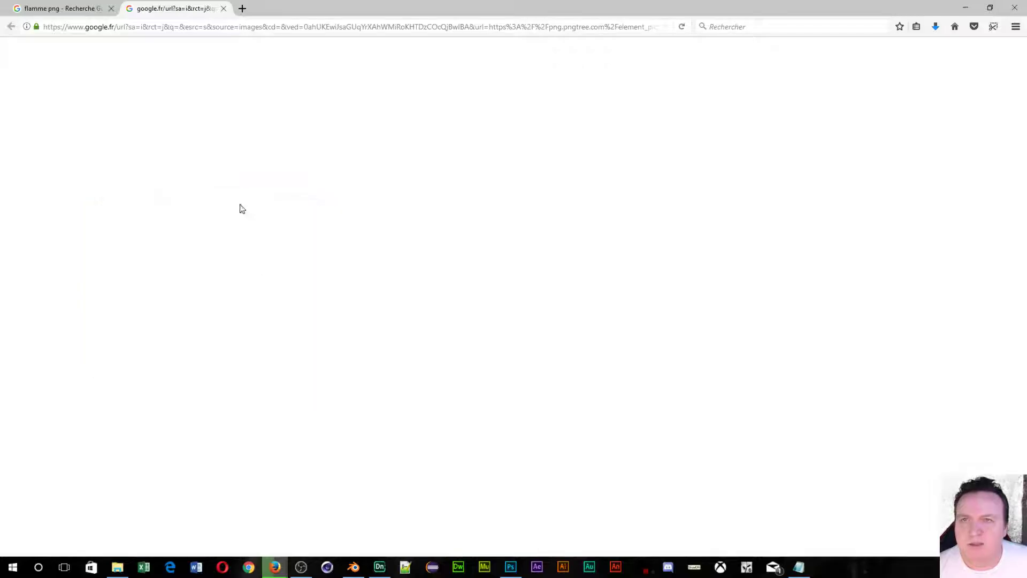
{"action": "left_click", "coordinate": [223, 9]}
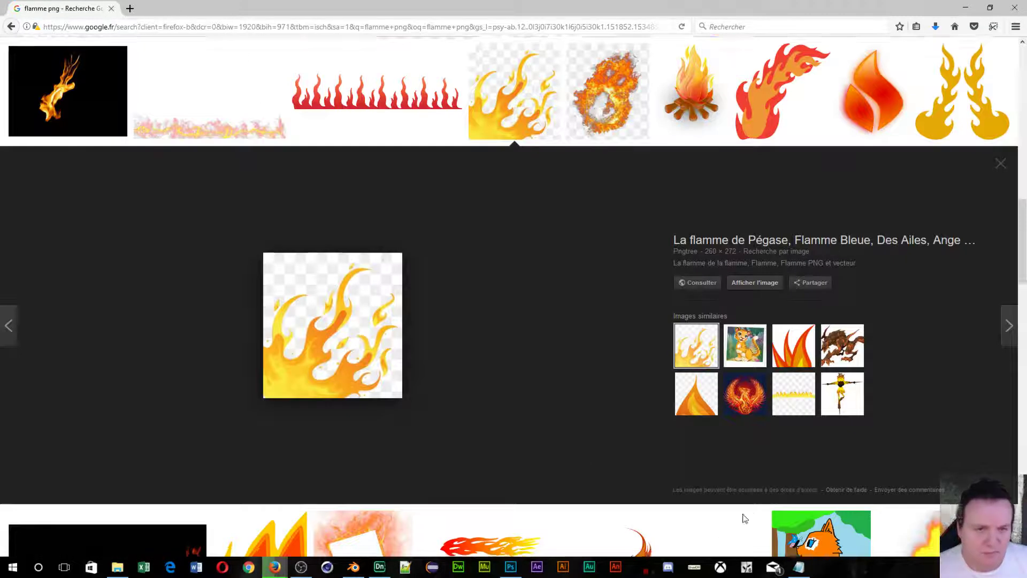
Preview the flame ring image and visit its Pngtree source page, L'anneau de flamme.
{"action": "scroll", "coordinate": [661, 498], "scroll_direction": "down", "scroll_amount": 5}
{"action": "scroll", "coordinate": [630, 362], "scroll_direction": "down", "scroll_amount": 3}
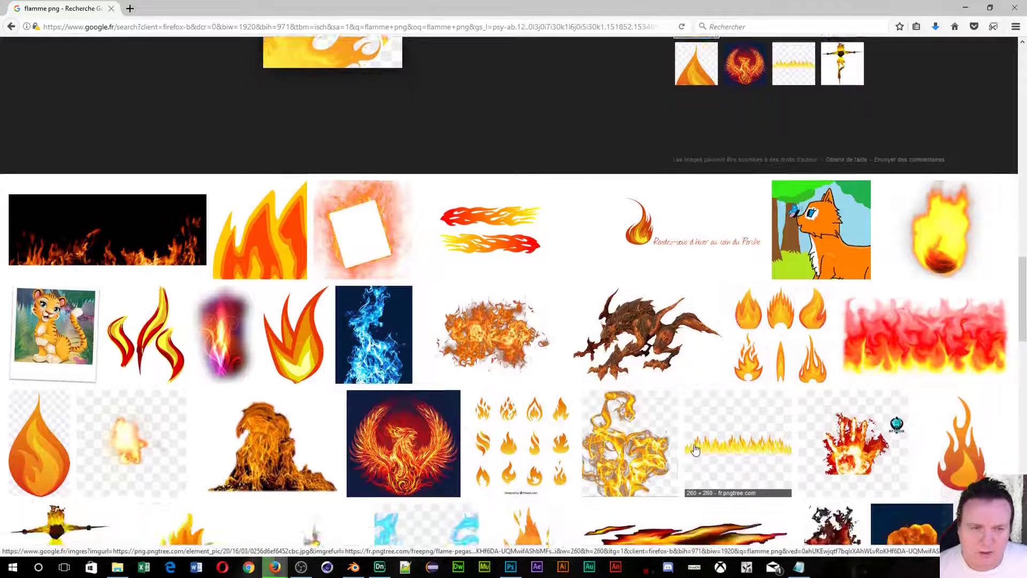
{"action": "scroll", "coordinate": [410, 374], "scroll_direction": "down", "scroll_amount": 4}
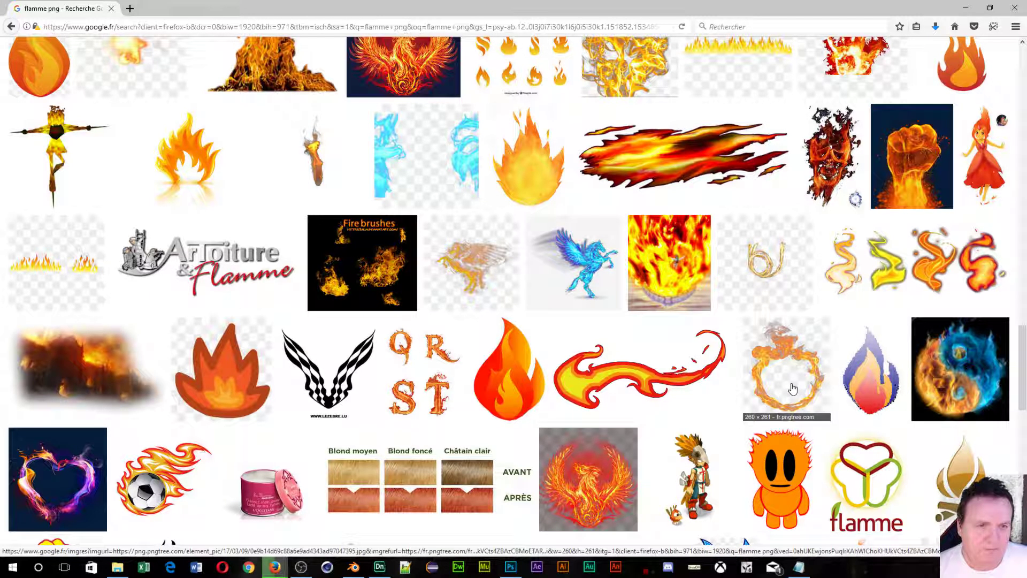
{"action": "scroll", "coordinate": [745, 319], "scroll_direction": "up", "scroll_amount": 5}
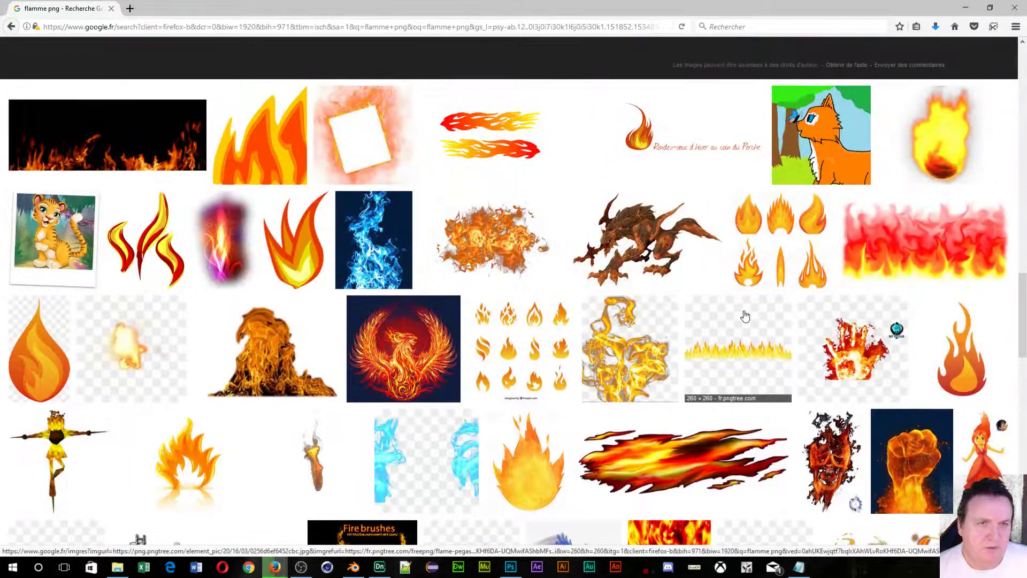
{"action": "scroll", "coordinate": [745, 316], "scroll_direction": "down", "scroll_amount": 5}
{"action": "left_click", "coordinate": [760, 338]}
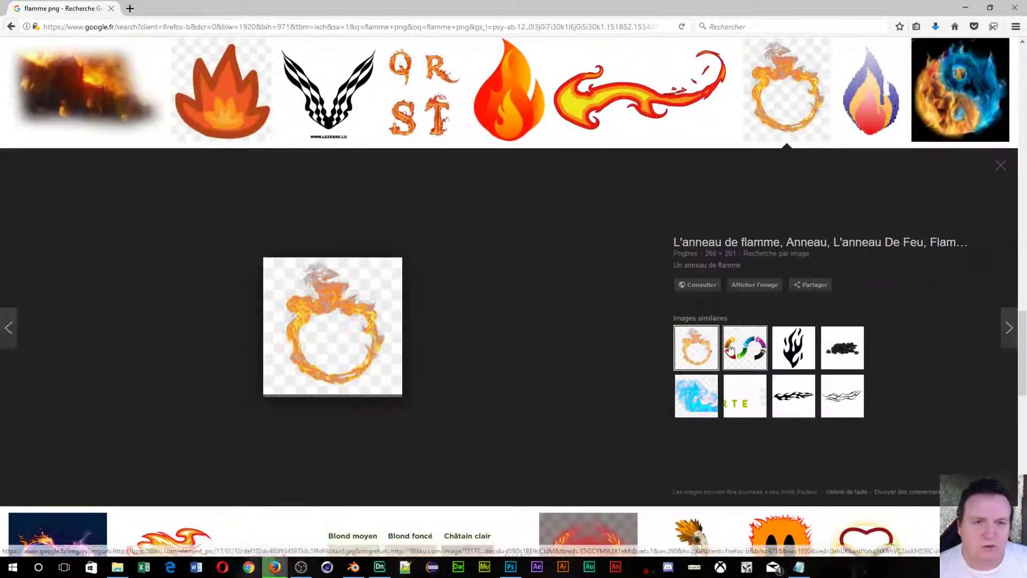
{"action": "left_click", "coordinate": [691, 290]}
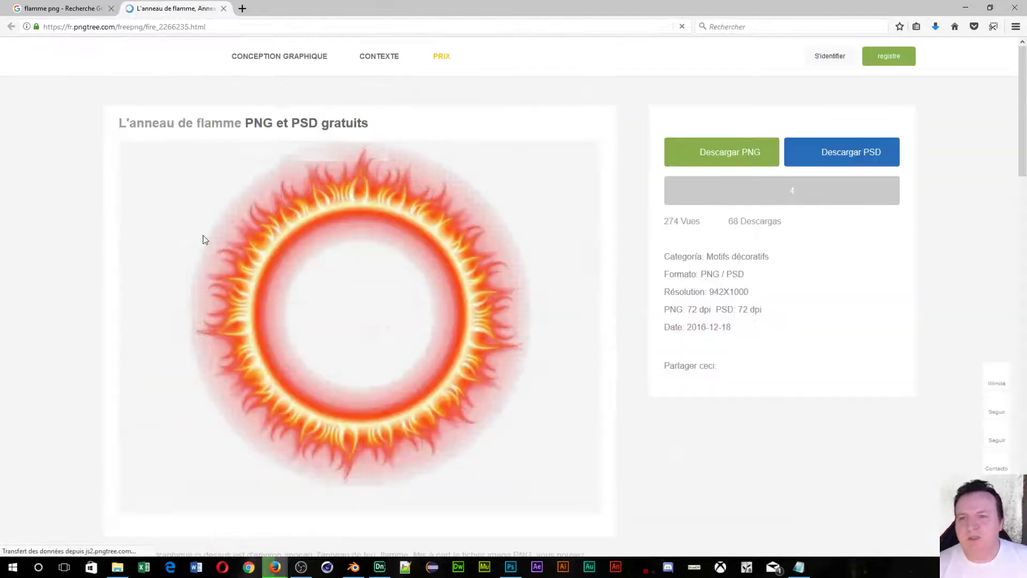
Scroll down to the similar fire designs and open the Feu ardent flame page.
{"action": "scroll", "coordinate": [335, 216], "scroll_direction": "down", "scroll_amount": 2}
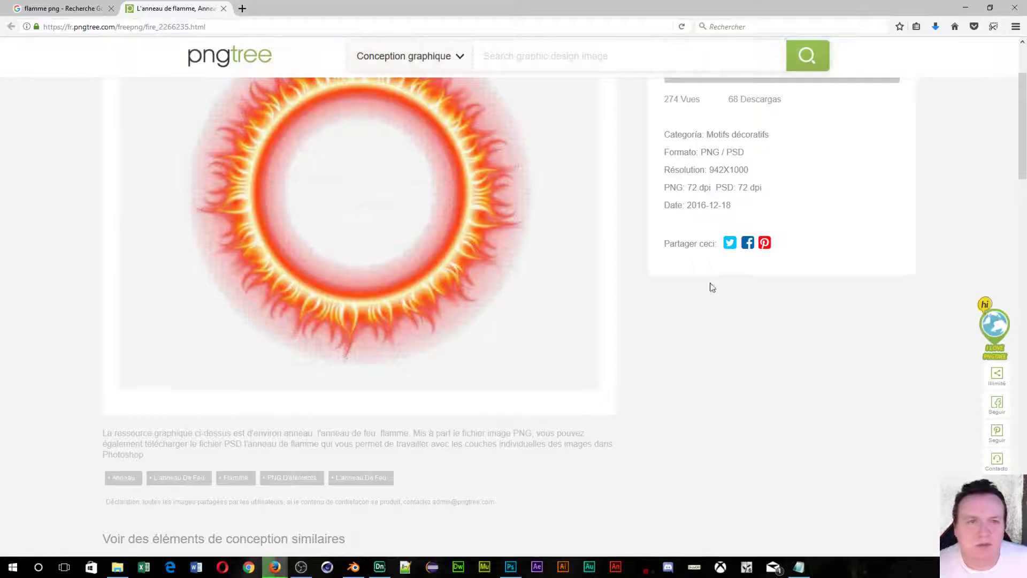
{"action": "scroll", "coordinate": [701, 310], "scroll_direction": "down", "scroll_amount": 4}
{"action": "scroll", "coordinate": [680, 321], "scroll_direction": "down", "scroll_amount": 4}
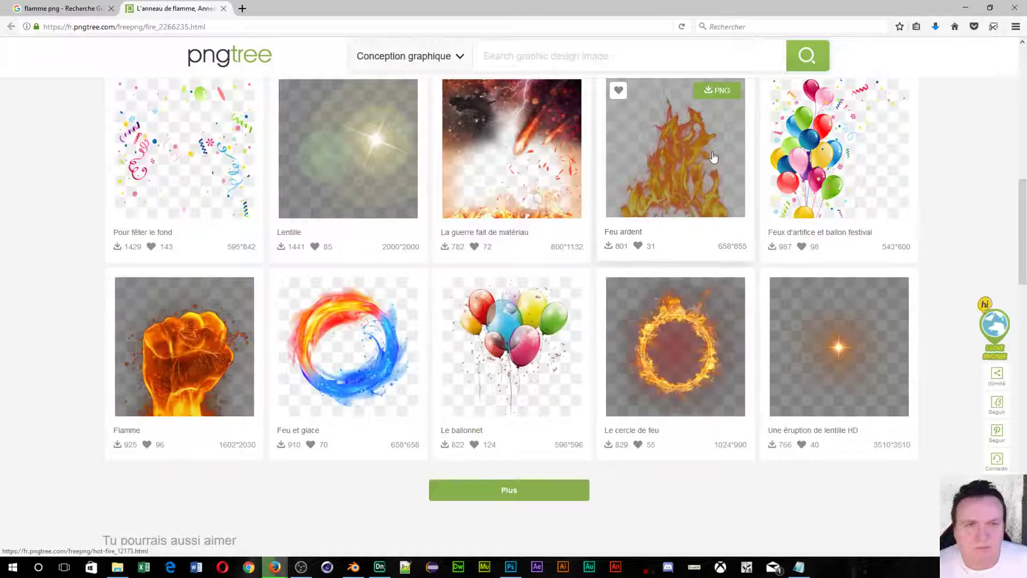
{"action": "left_click", "coordinate": [689, 166]}
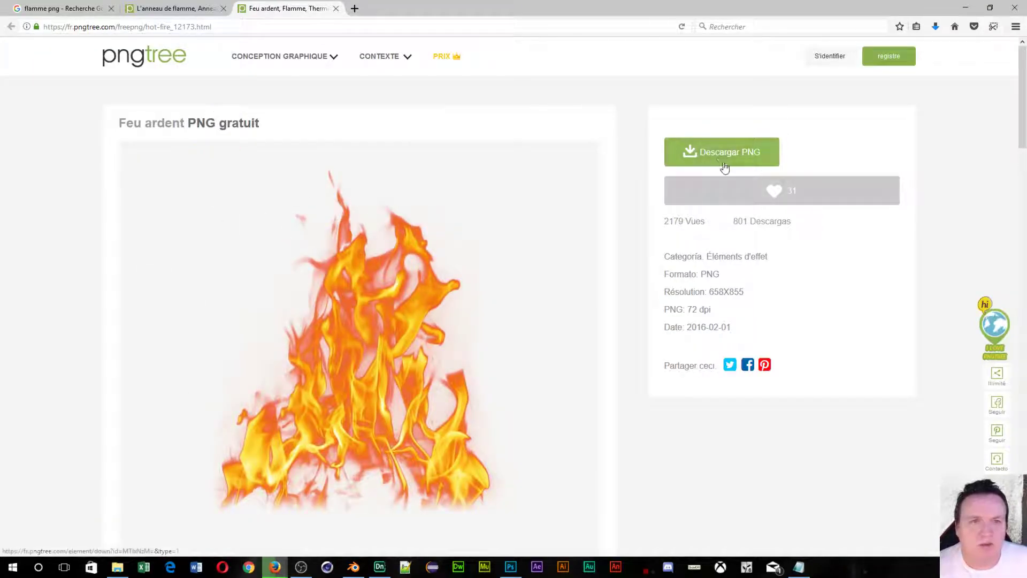
Try Descargar PNG on the Feu ardent flame twice, dismissing the Connexion login prompt each time.
{"action": "left_click", "coordinate": [720, 155]}
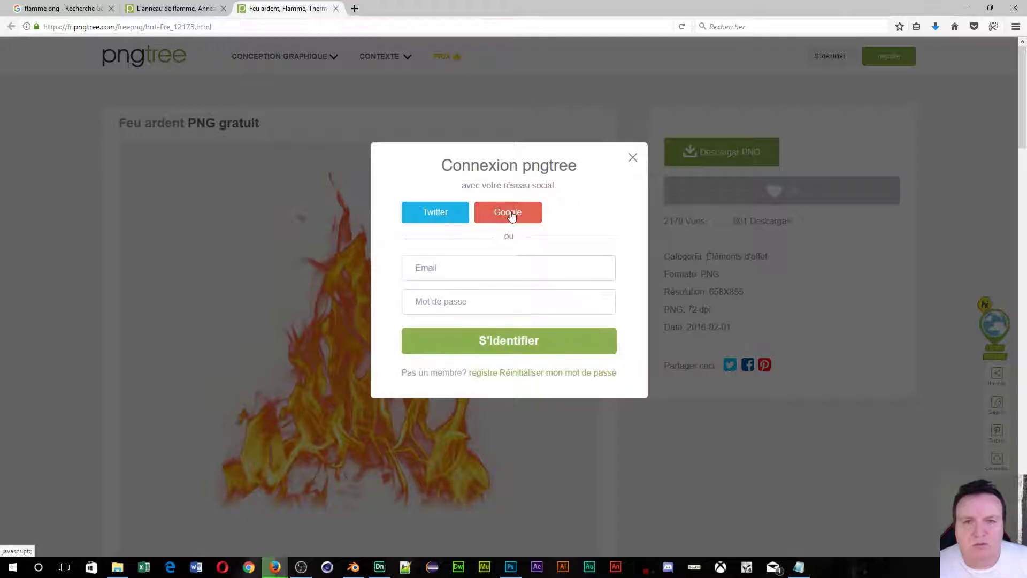
{"action": "left_click", "coordinate": [633, 159]}
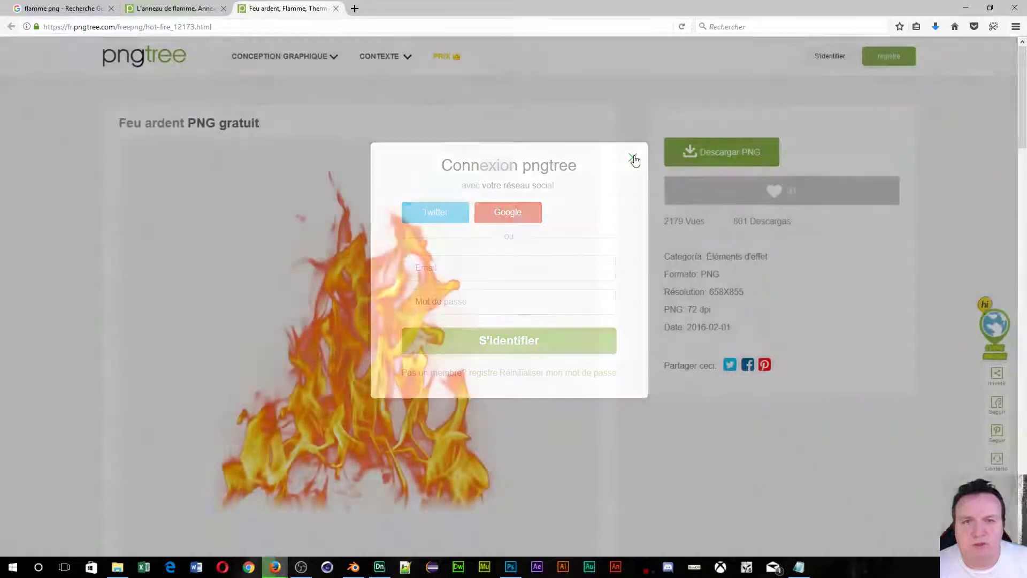
{"action": "scroll", "coordinate": [346, 239], "scroll_direction": "down", "scroll_amount": 5}
{"action": "scroll", "coordinate": [369, 274], "scroll_direction": "up", "scroll_amount": 4}
{"action": "scroll", "coordinate": [369, 274], "scroll_direction": "down", "scroll_amount": 5}
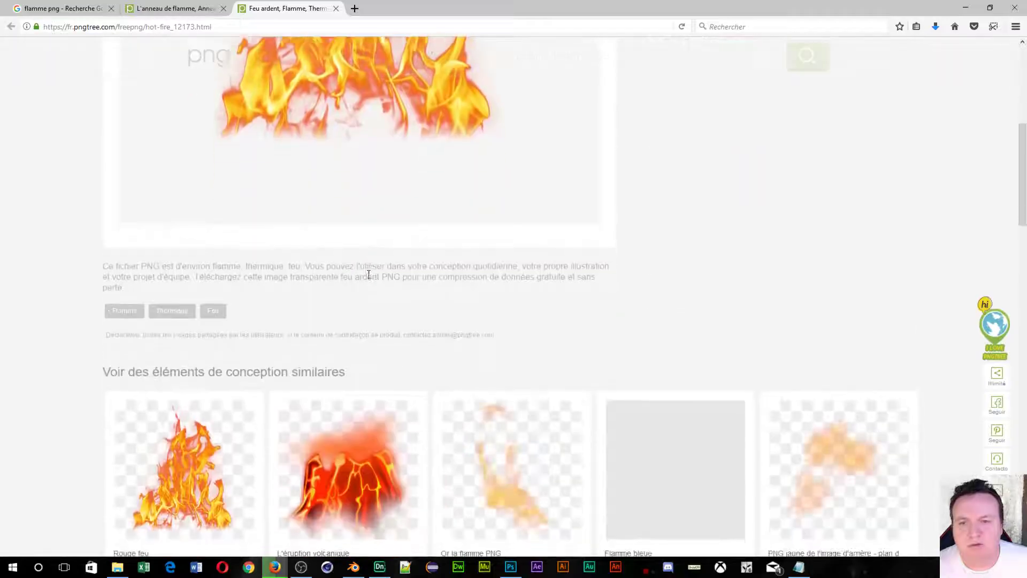
{"action": "scroll", "coordinate": [369, 274], "scroll_direction": "down", "scroll_amount": 5}
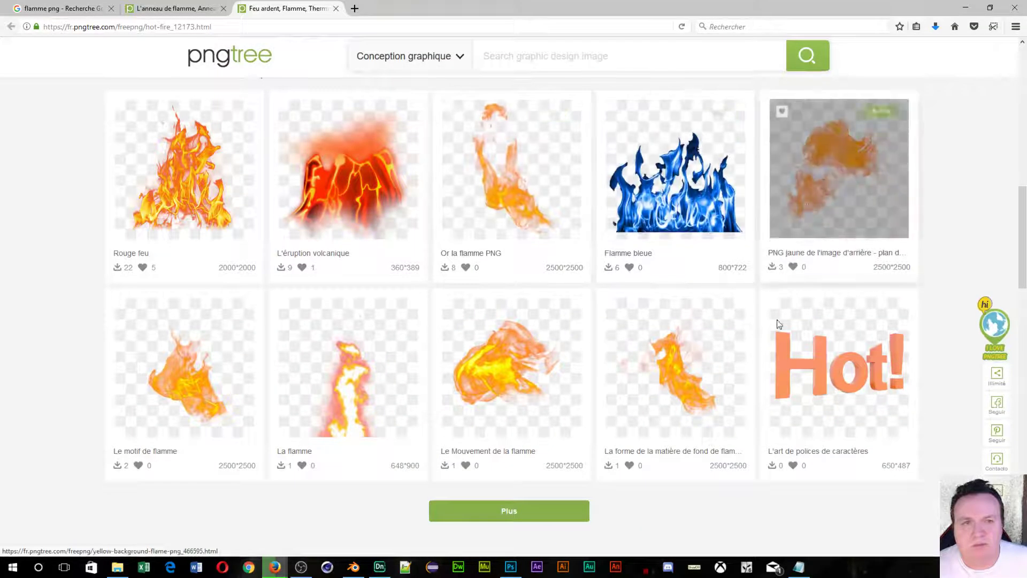
{"action": "scroll", "coordinate": [562, 360], "scroll_direction": "up", "scroll_amount": 10}
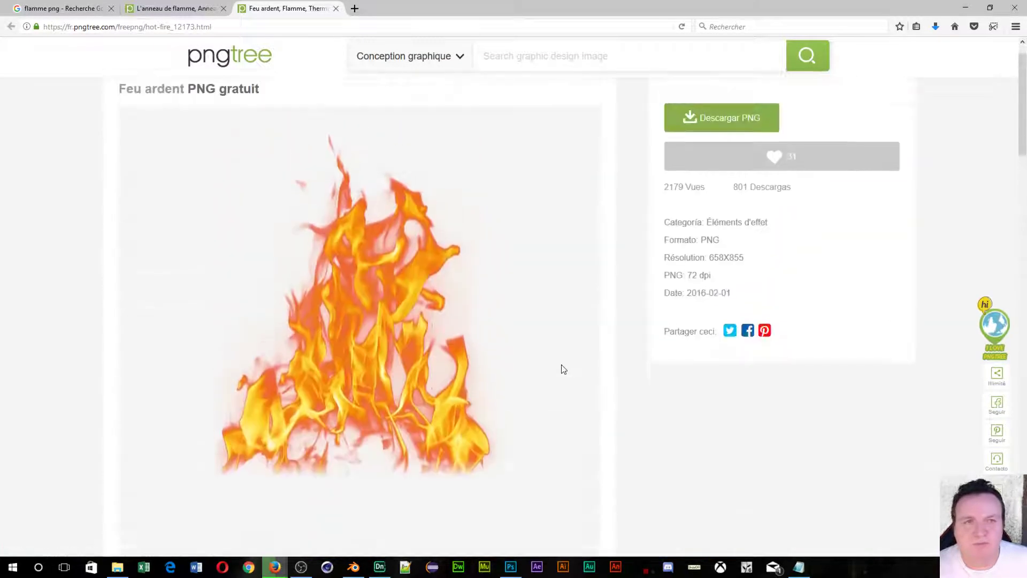
{"action": "scroll", "coordinate": [563, 369], "scroll_direction": "up", "scroll_amount": 1}
{"action": "left_click", "coordinate": [696, 155]}
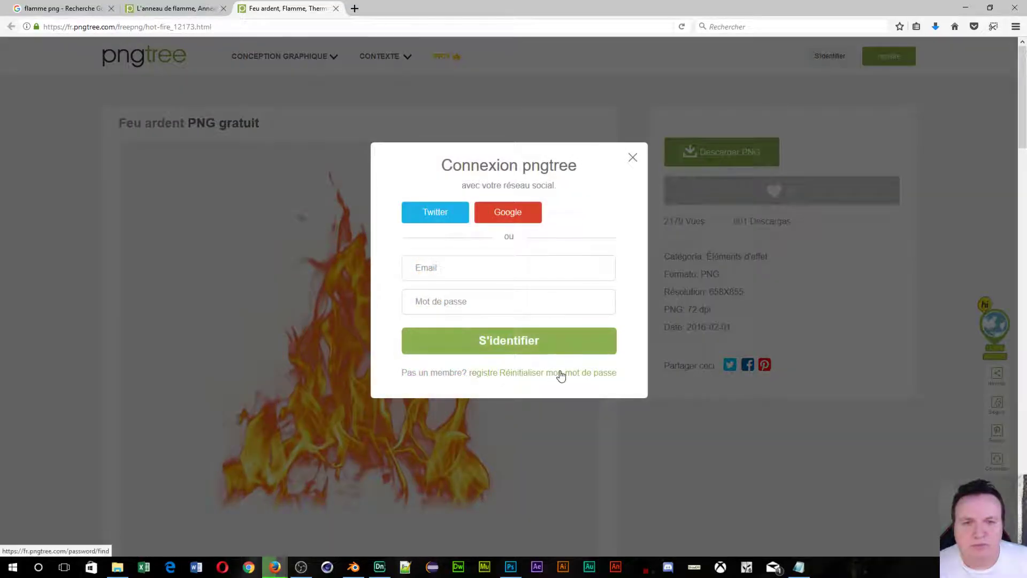
{"action": "left_click", "coordinate": [633, 157]}
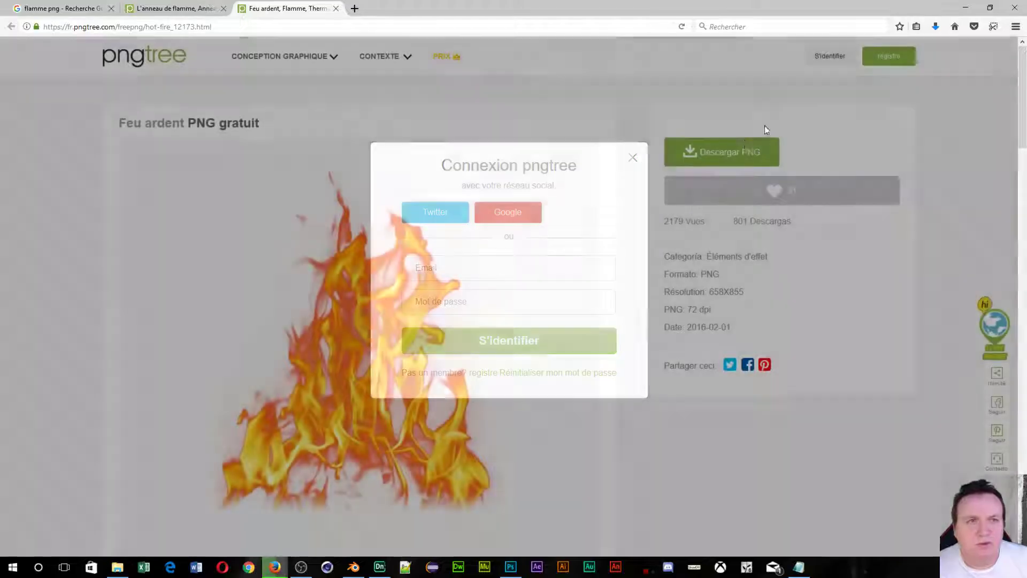
Fill the Enregistrez-vous form with a username, e-mail address and password, and submit it.
{"action": "left_click", "coordinate": [890, 63]}
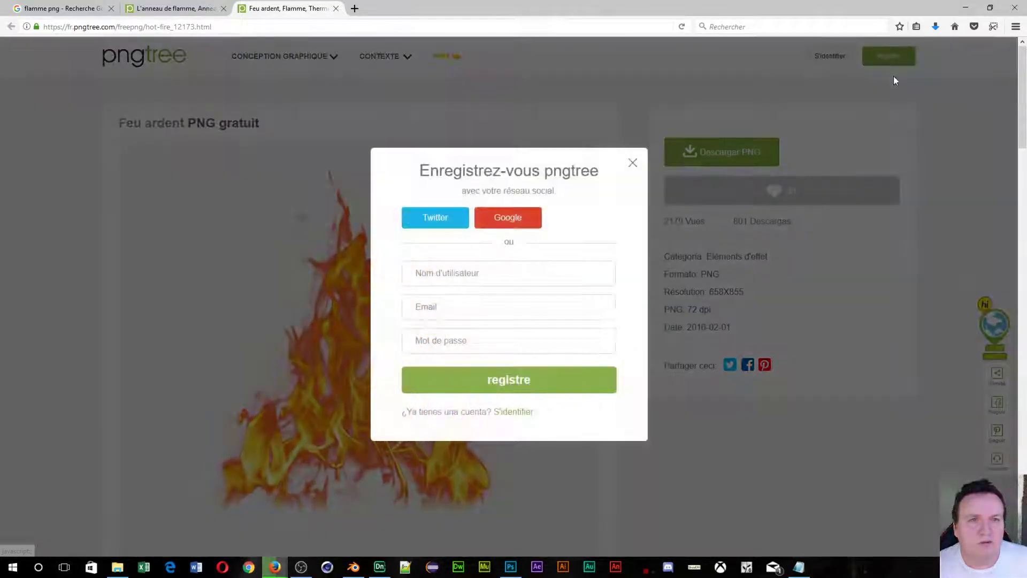
{"action": "left_click", "coordinate": [520, 273]}
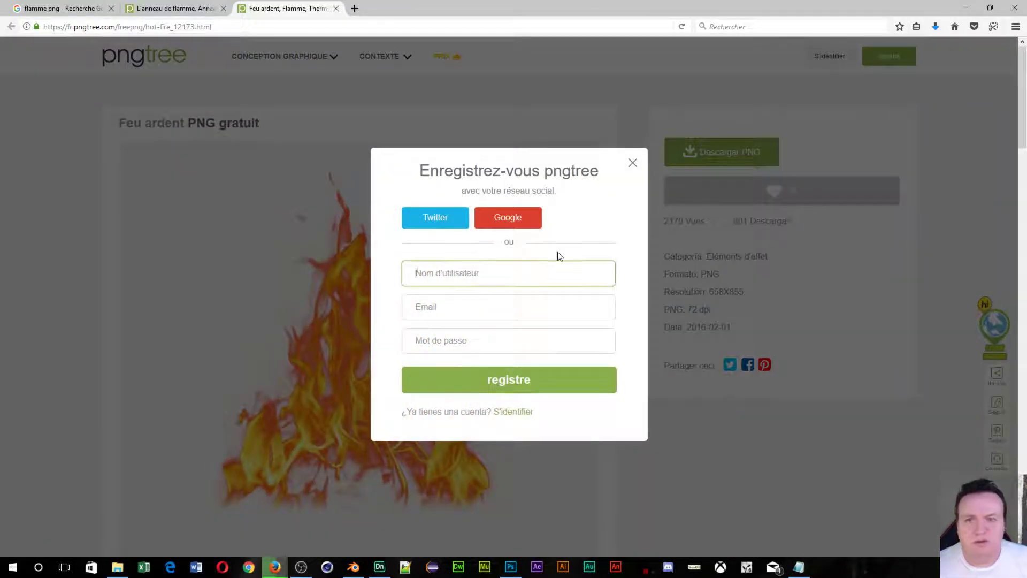
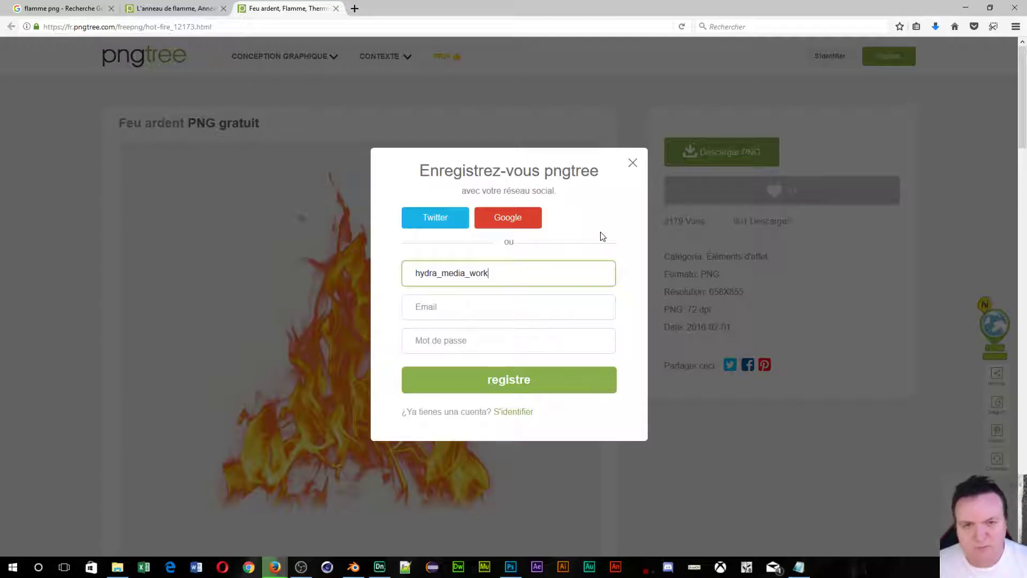
{"action": "type", "text": "sho"}
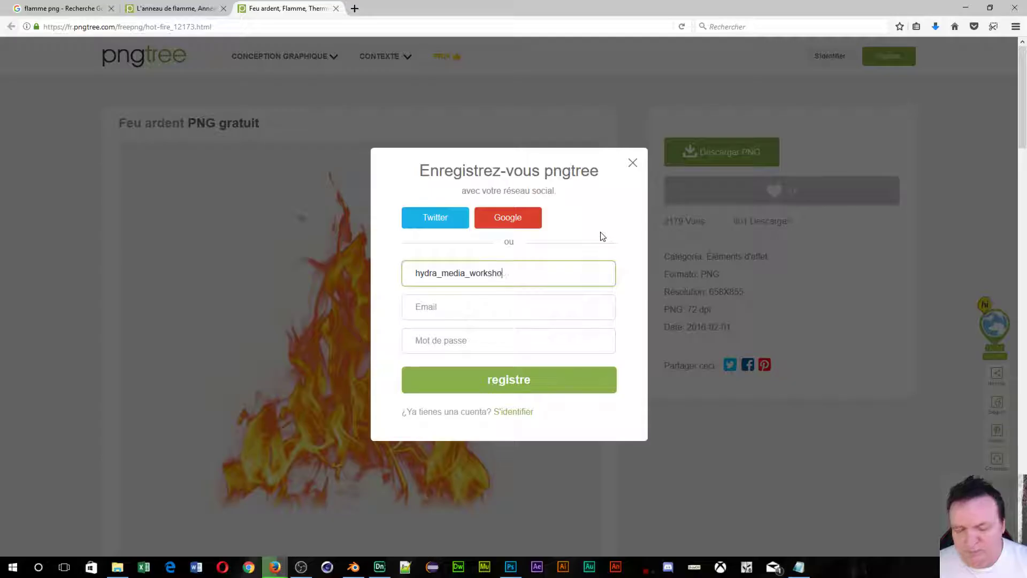
{"action": "type", "text": "p"}
{"action": "key", "text": "Tab"}
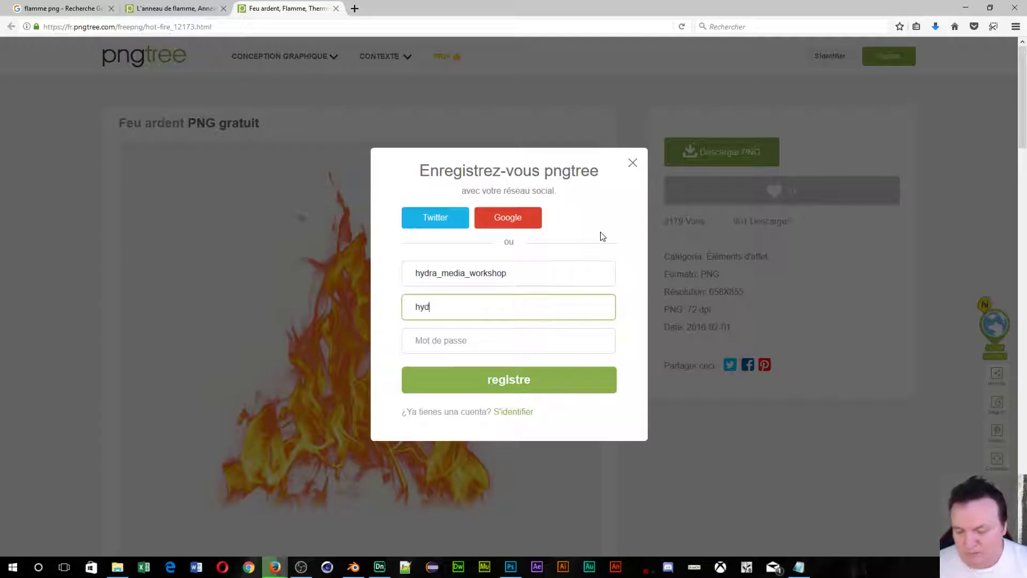
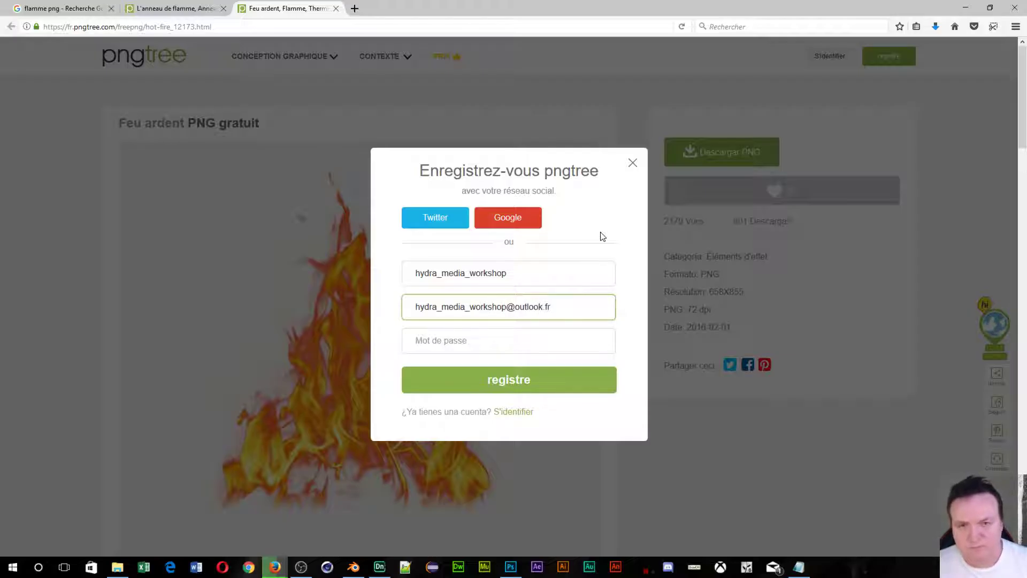
{"action": "left_click", "coordinate": [413, 341]}
{"action": "type", "text": "•"}
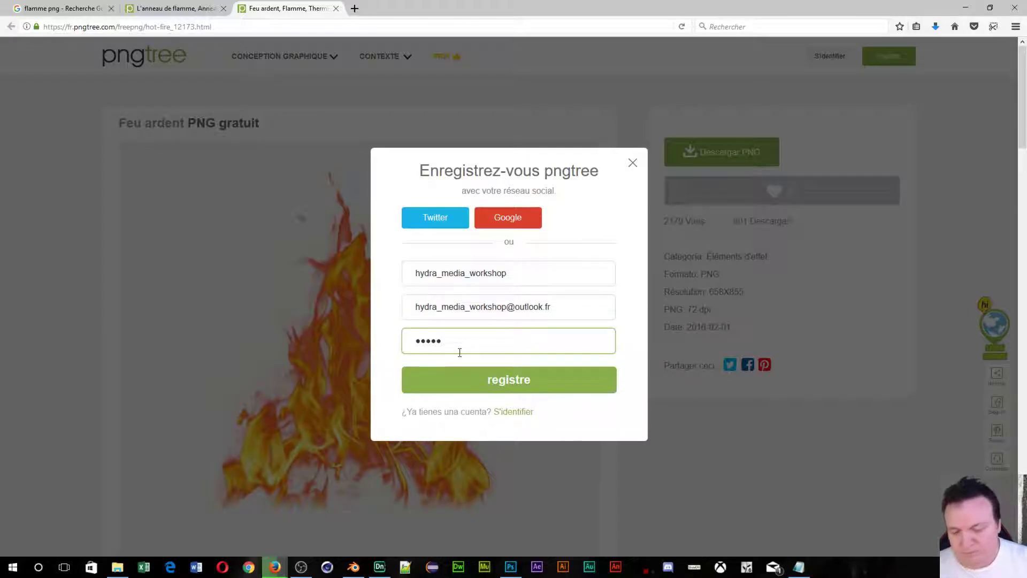
{"action": "type", "text": "•••••••••••"}
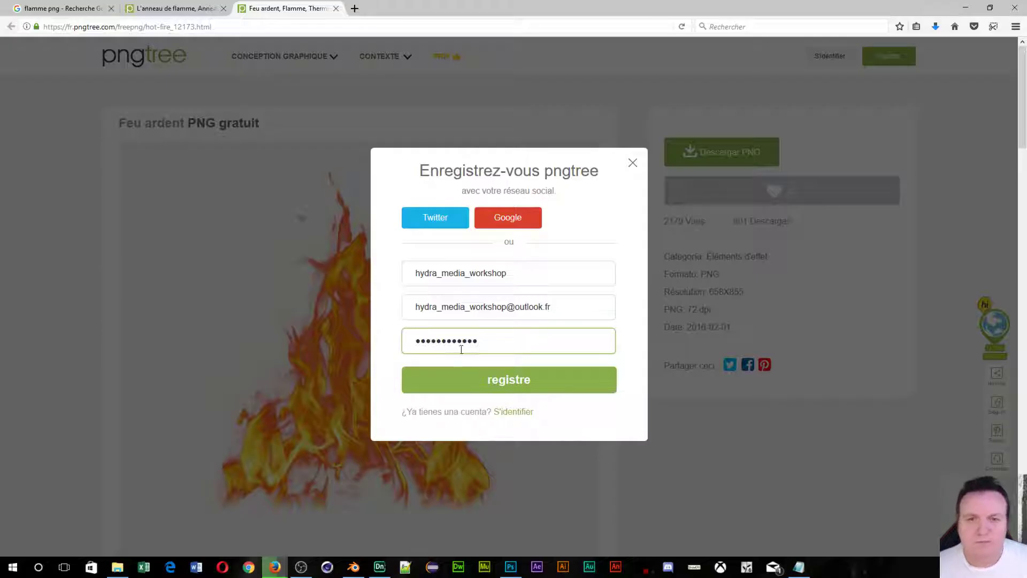
{"action": "left_click", "coordinate": [508, 392]}
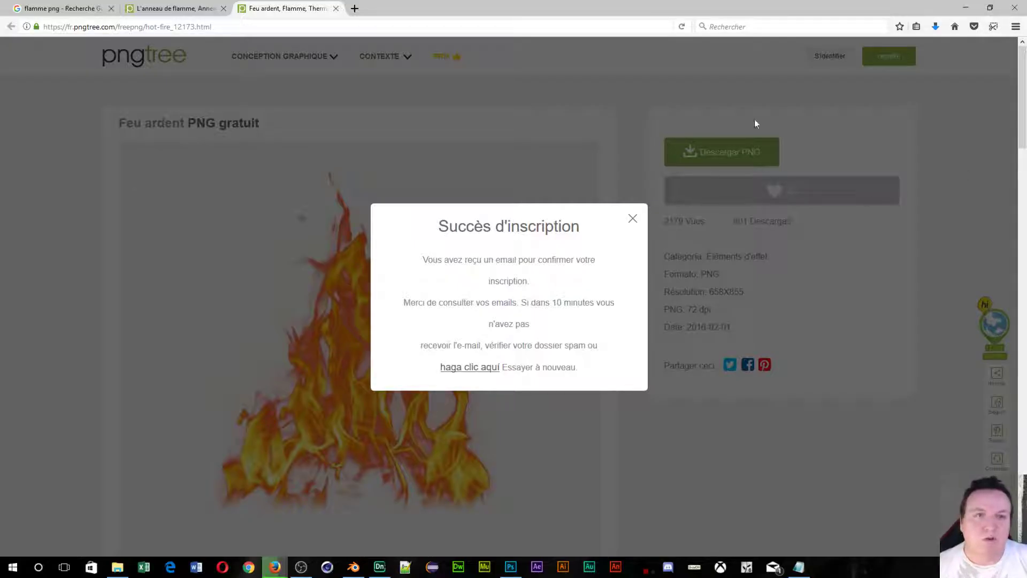
Close the registration success message and sign in with the account e-mail and password.
{"action": "left_click", "coordinate": [632, 219]}
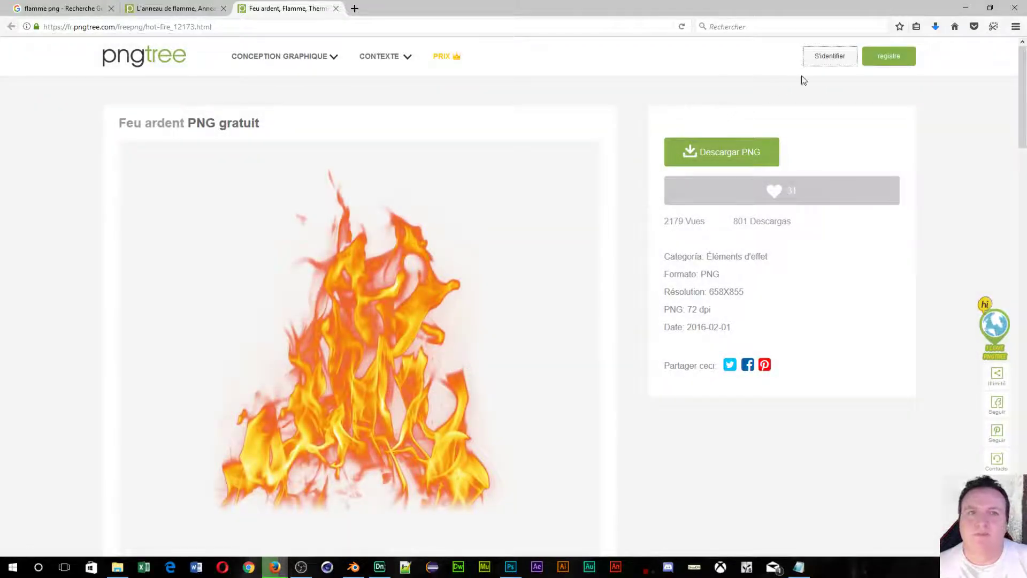
{"action": "left_click", "coordinate": [831, 54]}
{"action": "left_click", "coordinate": [429, 269]}
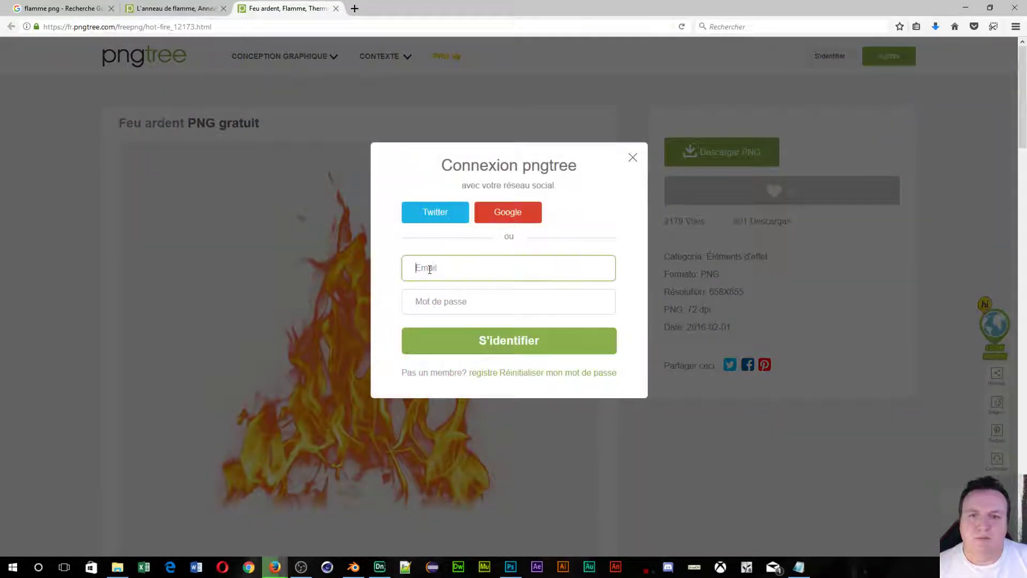
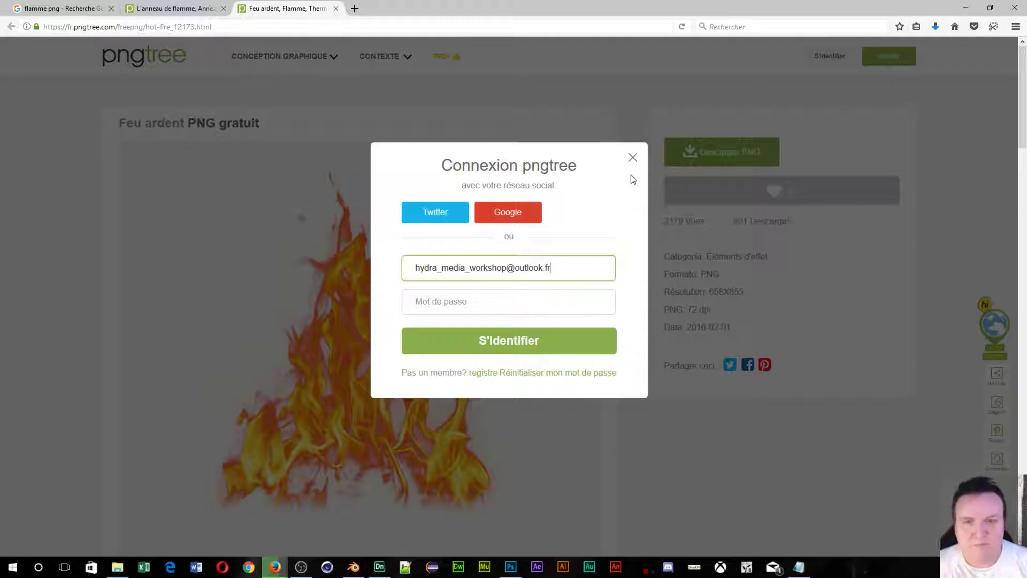
{"action": "key", "text": "Tab"}
{"action": "type", "text": "•"}
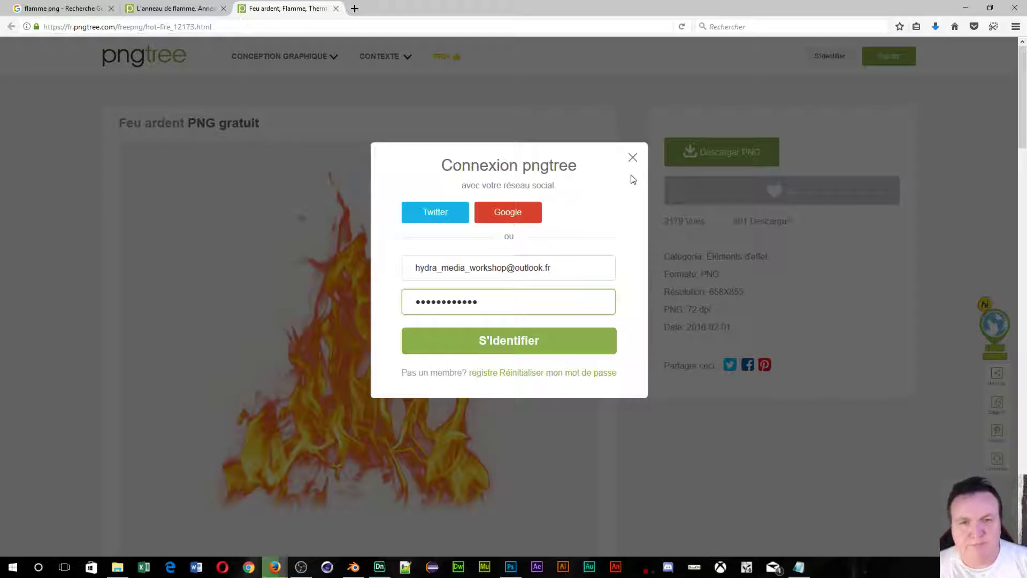
{"action": "left_click", "coordinate": [490, 343]}
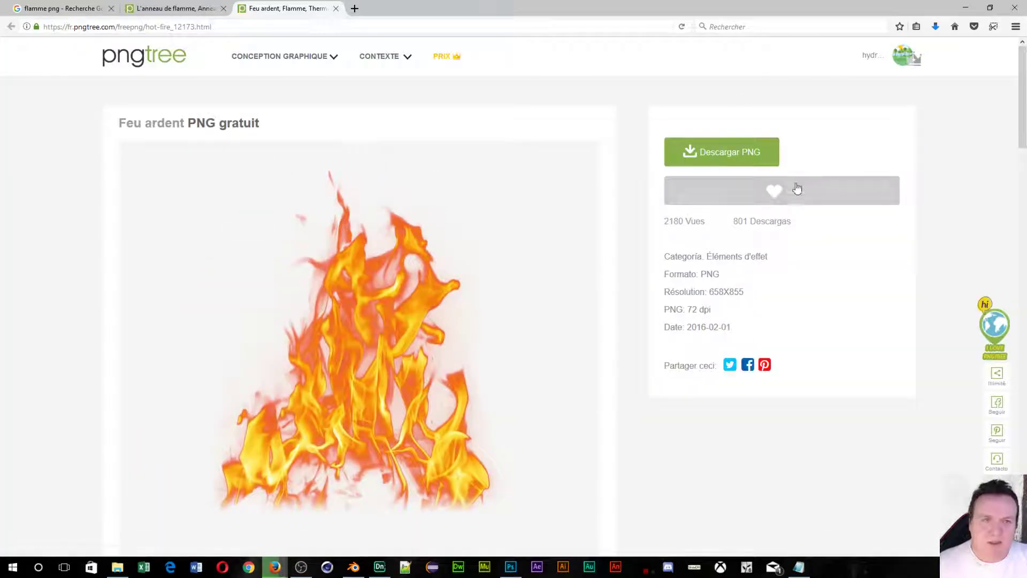
Download the Feu ardent PNG with Descargar libre and open it in Photoshop.
{"action": "left_click", "coordinate": [725, 154]}
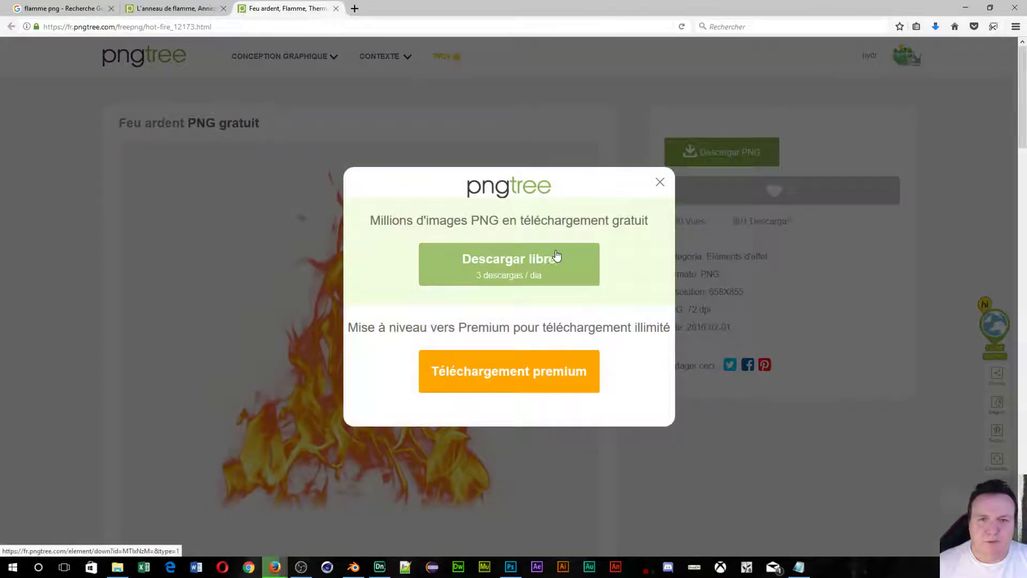
{"action": "left_click", "coordinate": [503, 259]}
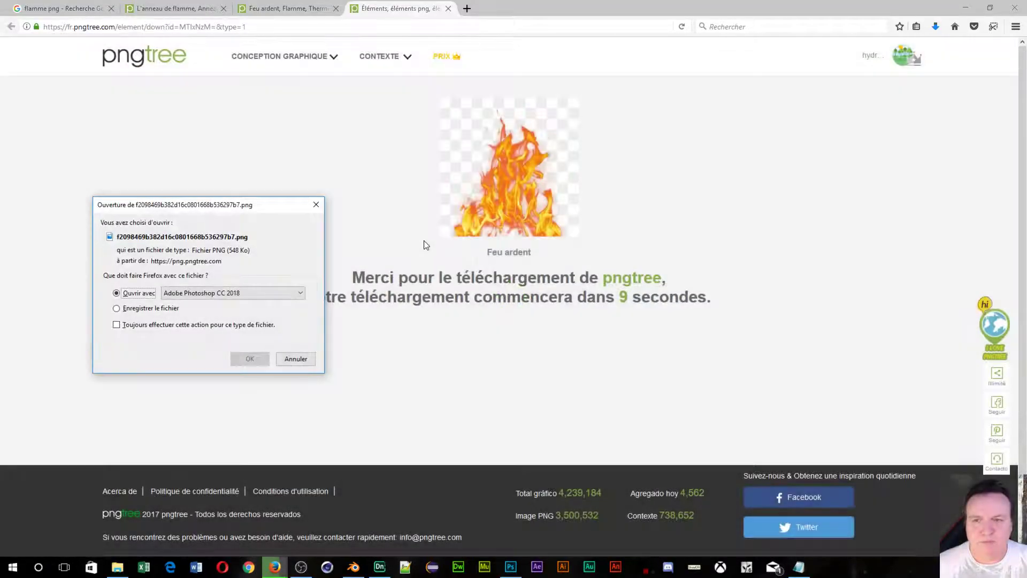
{"action": "left_click", "coordinate": [249, 357]}
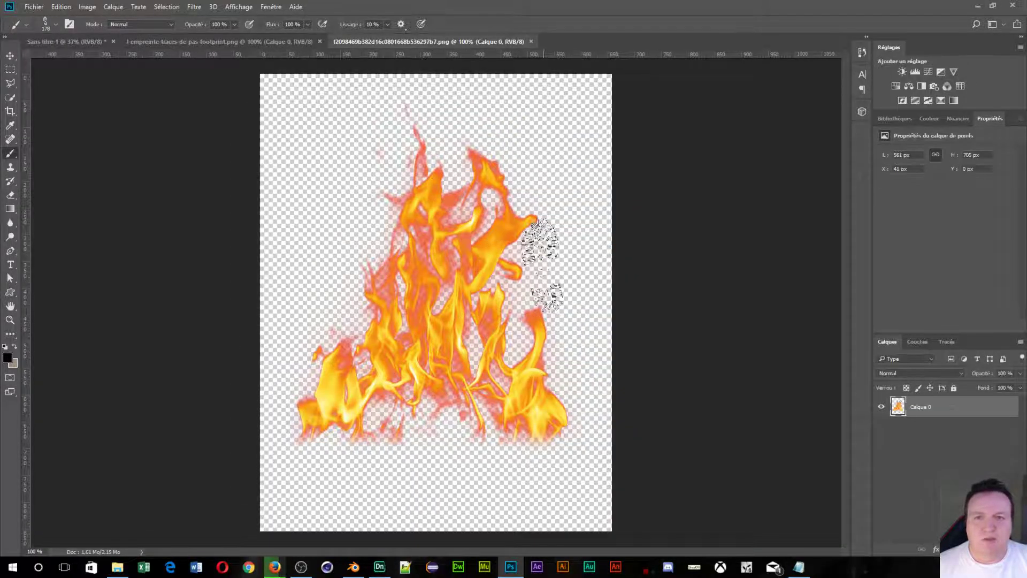
Turn the flame black with Teinte/Saturation by removing saturation and lowering lightness fully.
{"action": "left_click", "coordinate": [87, 7]}
{"action": "mouse_move", "coordinate": [133, 34]}
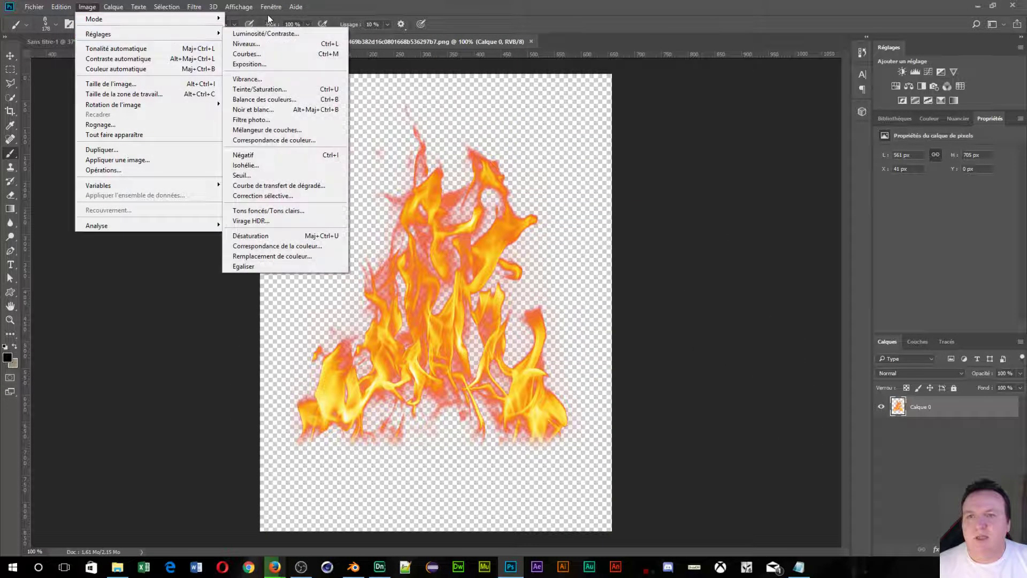
{"action": "left_click", "coordinate": [264, 89]}
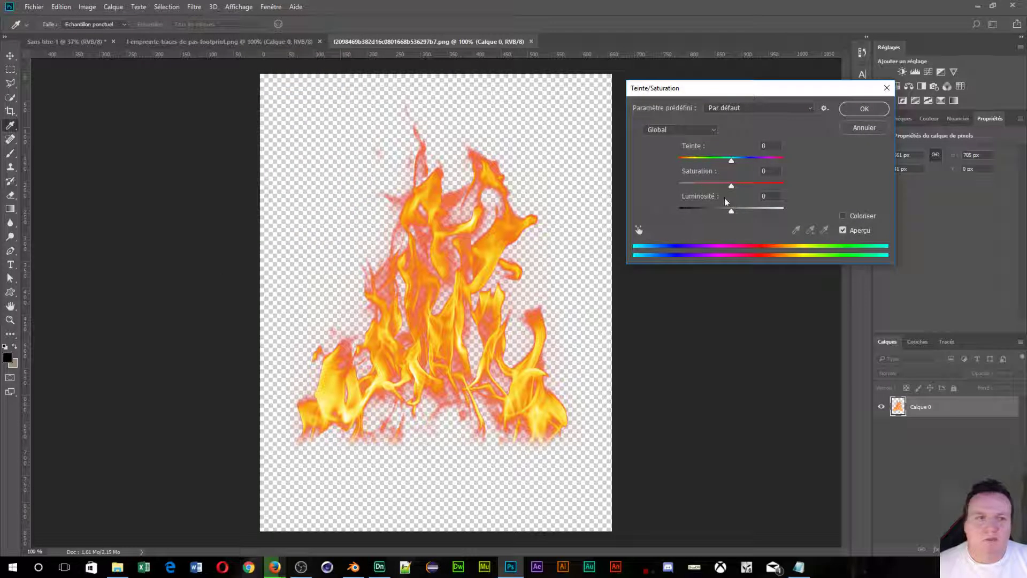
{"action": "left_click_drag", "start_coordinate": [727, 188], "coordinate": [675, 191]}
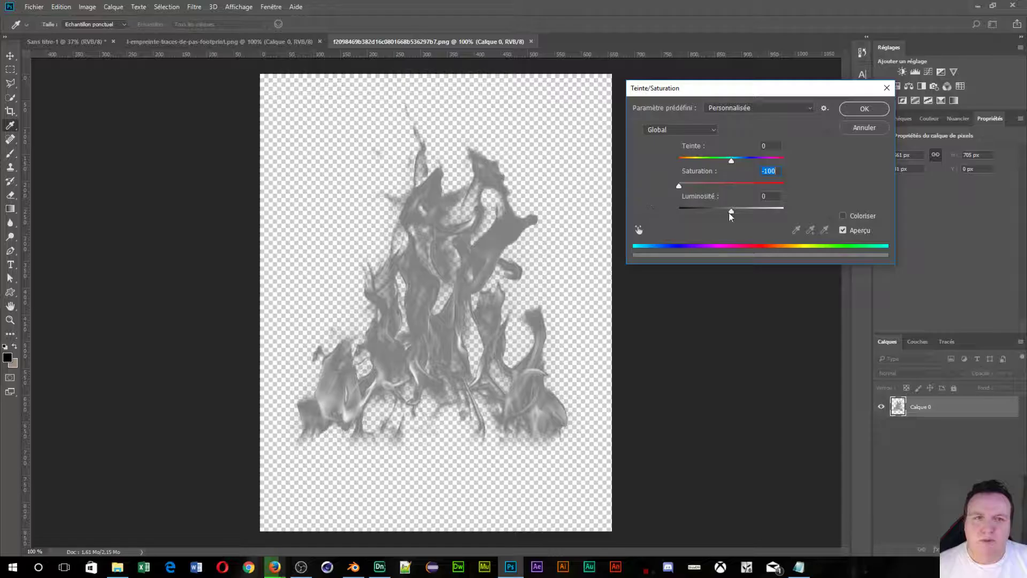
{"action": "left_click_drag", "start_coordinate": [729, 213], "coordinate": [663, 220]}
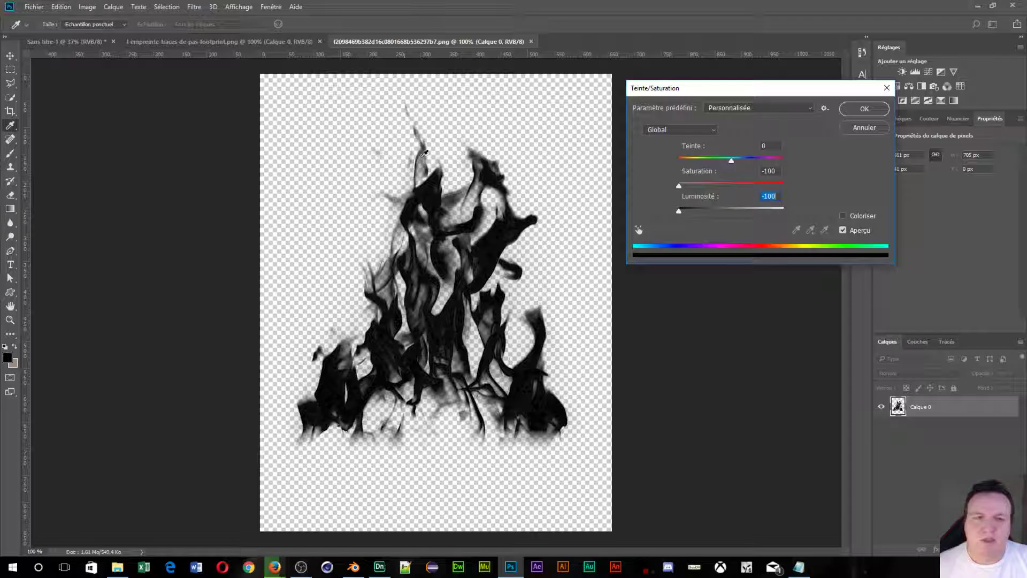
{"action": "left_click", "coordinate": [864, 109]}
{"action": "key", "text": "b"}
Define the black flame as a new brush preset named 'Flamme'.
{"action": "left_click", "coordinate": [51, 7]}
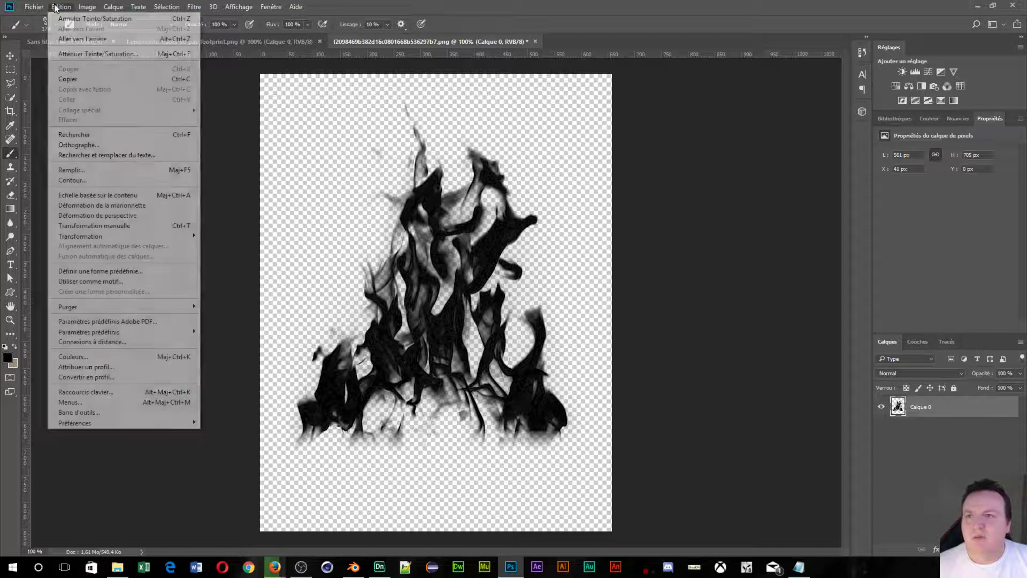
{"action": "left_click", "coordinate": [69, 272]}
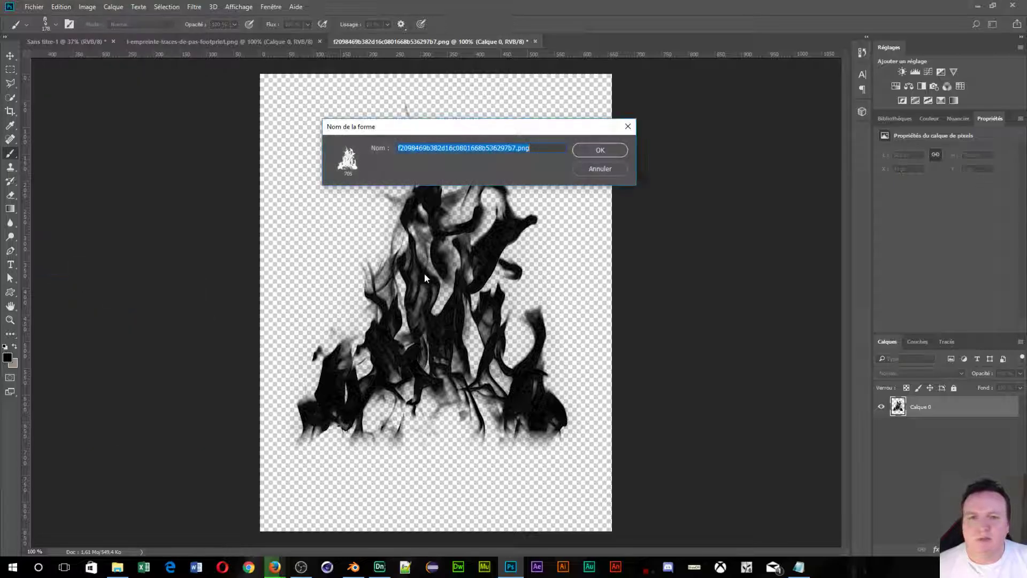
{"action": "type", "text": "Flamme"}
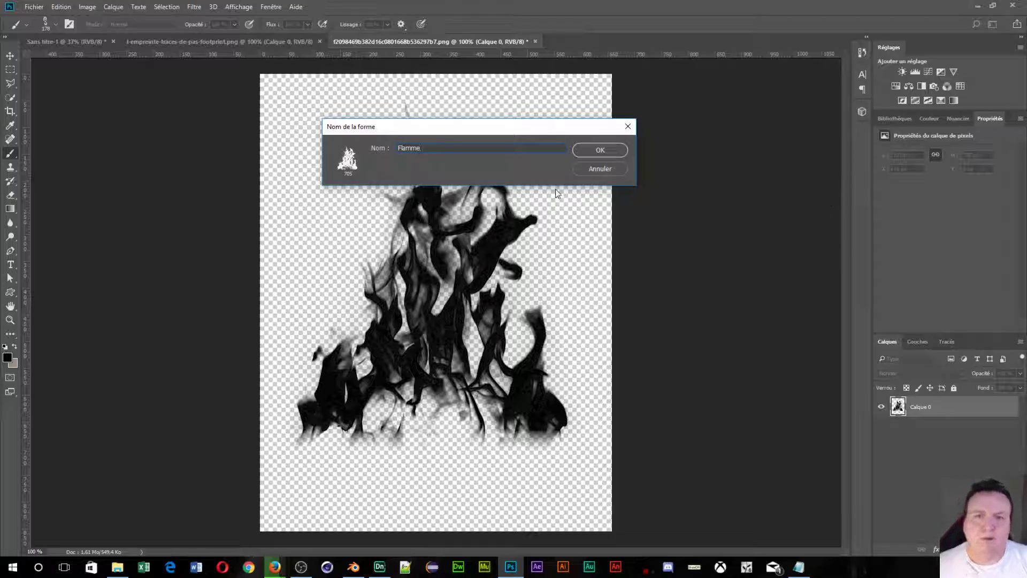
{"action": "left_click", "coordinate": [578, 152]}
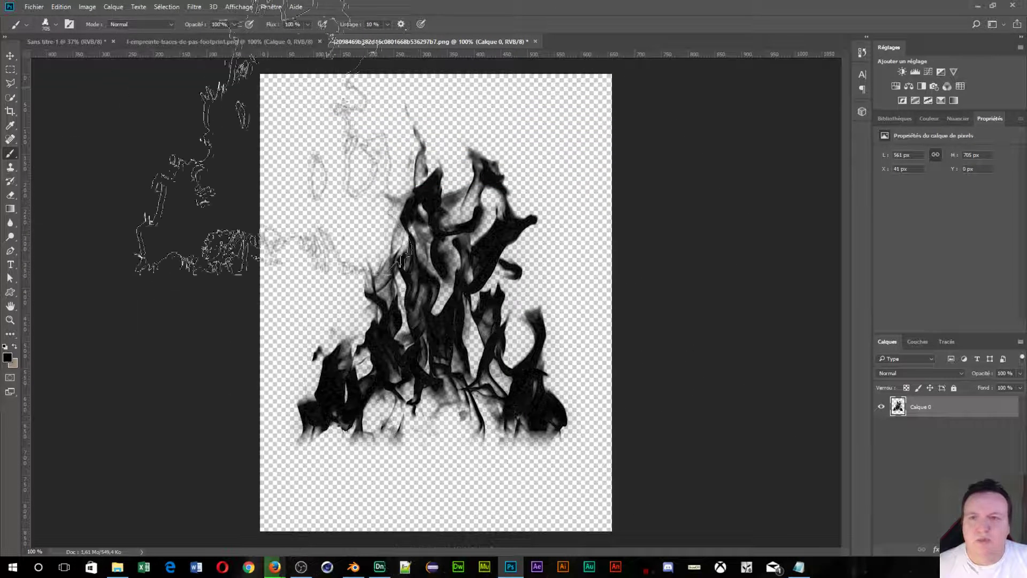
On the Sans titre-1 canvas, test the Flamme brush with many scattered flame stamps.
{"action": "left_click", "coordinate": [79, 41]}
{"action": "left_click", "coordinate": [585, 156]}
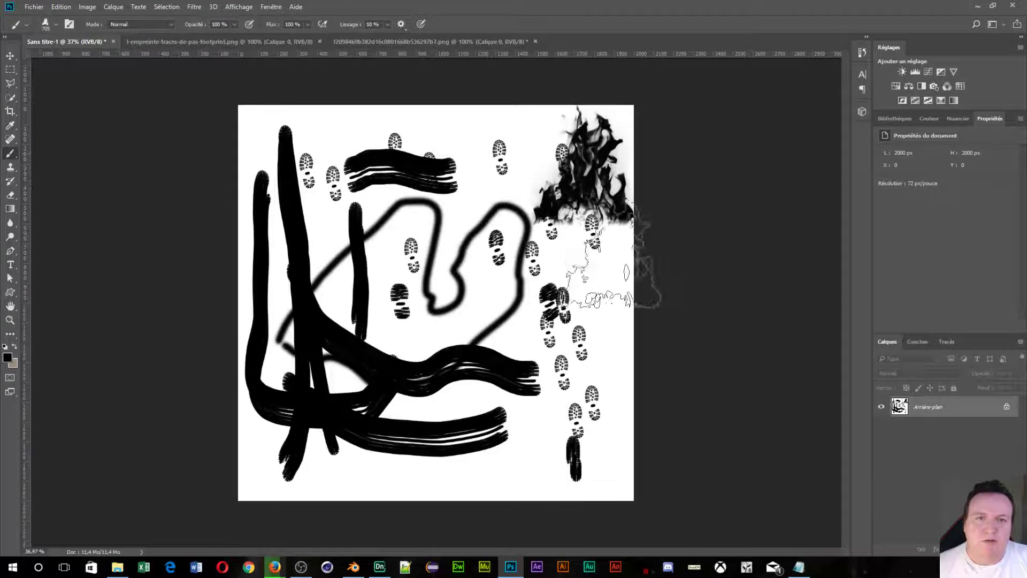
{"action": "left_click", "coordinate": [586, 270]}
{"action": "left_click", "coordinate": [484, 228]}
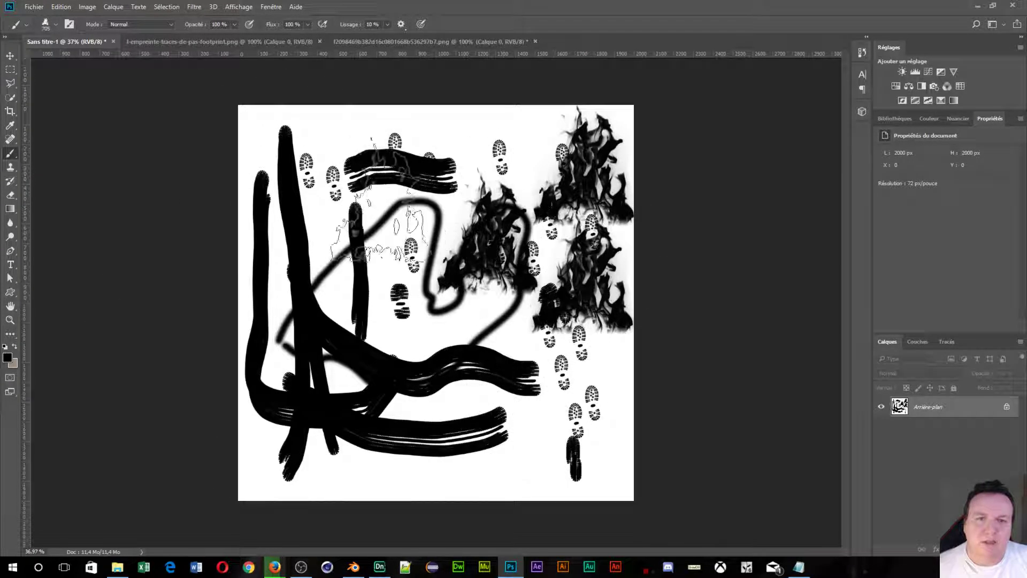
{"action": "left_click", "coordinate": [559, 244]}
{"action": "left_click", "coordinate": [418, 300]}
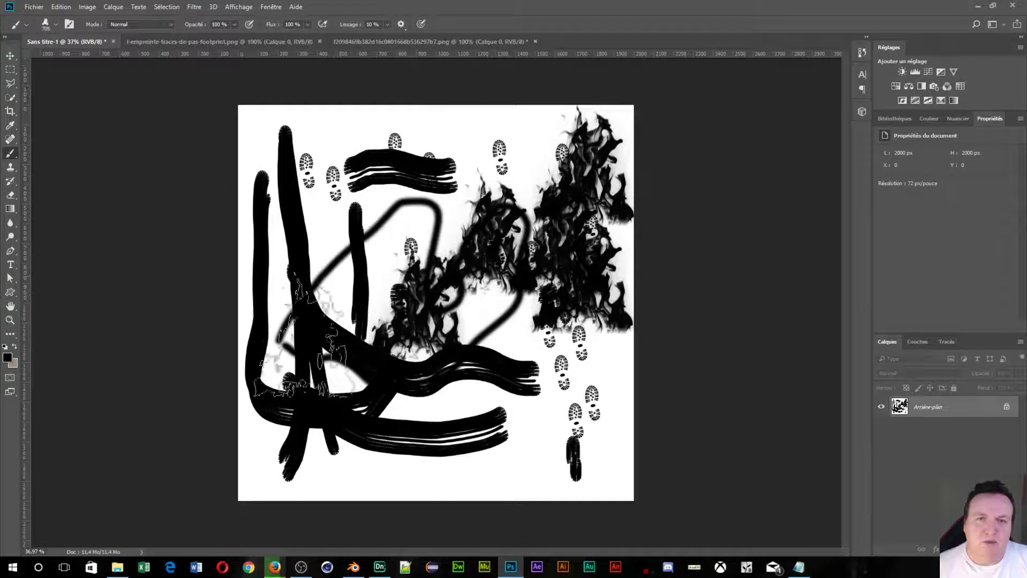
{"action": "left_click", "coordinate": [304, 259]}
{"action": "left_click", "coordinate": [365, 204]}
{"action": "left_click", "coordinate": [498, 313]}
{"action": "left_click", "coordinate": [495, 209]}
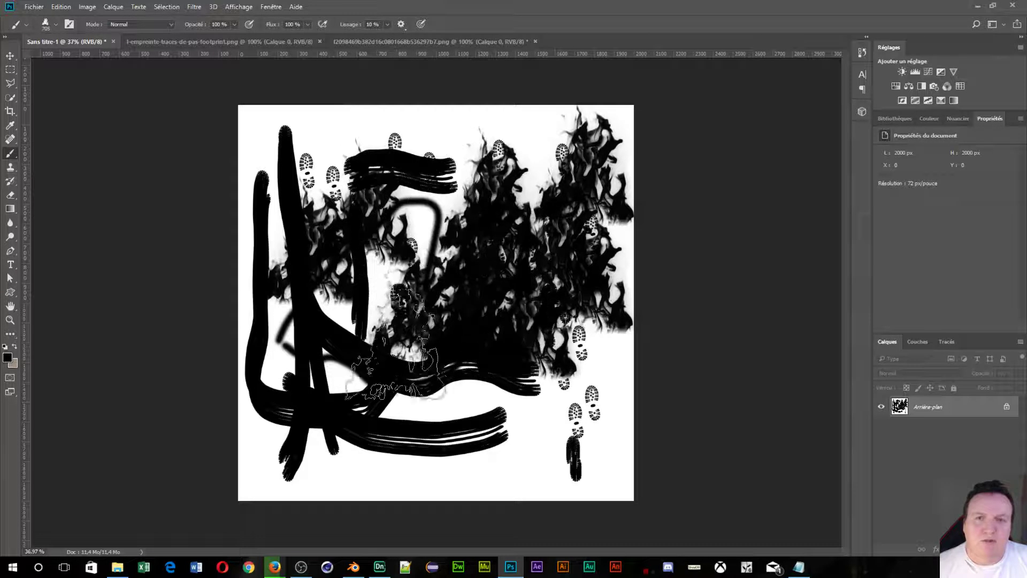
{"action": "left_click", "coordinate": [395, 344]}
{"action": "left_click", "coordinate": [530, 359]}
{"action": "left_click", "coordinate": [561, 329]}
{"action": "left_click", "coordinate": [444, 252]}
{"action": "left_click", "coordinate": [466, 267]}
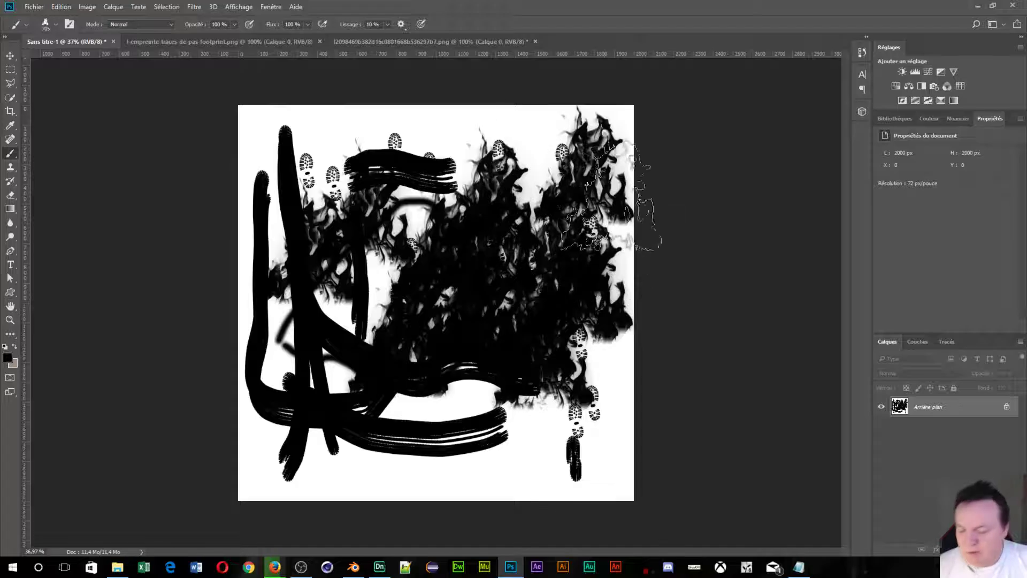
Fill the whole canvas with Blanc using Edition > Remplir (Shift+F5).
{"action": "key", "text": "shift+F5"}
{"action": "left_click", "coordinate": [663, 181]}
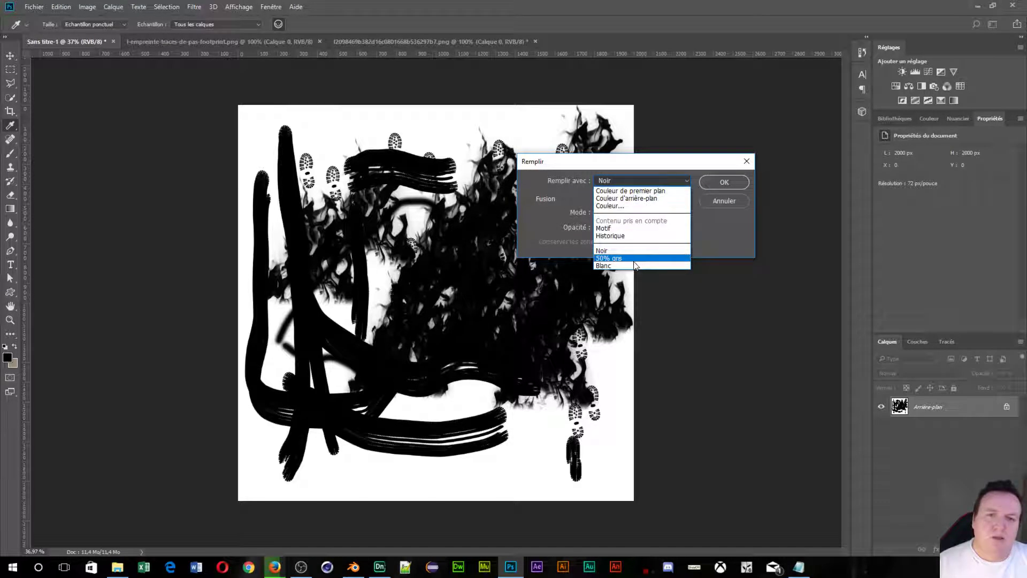
{"action": "left_click", "coordinate": [637, 258]}
{"action": "left_click", "coordinate": [673, 184]}
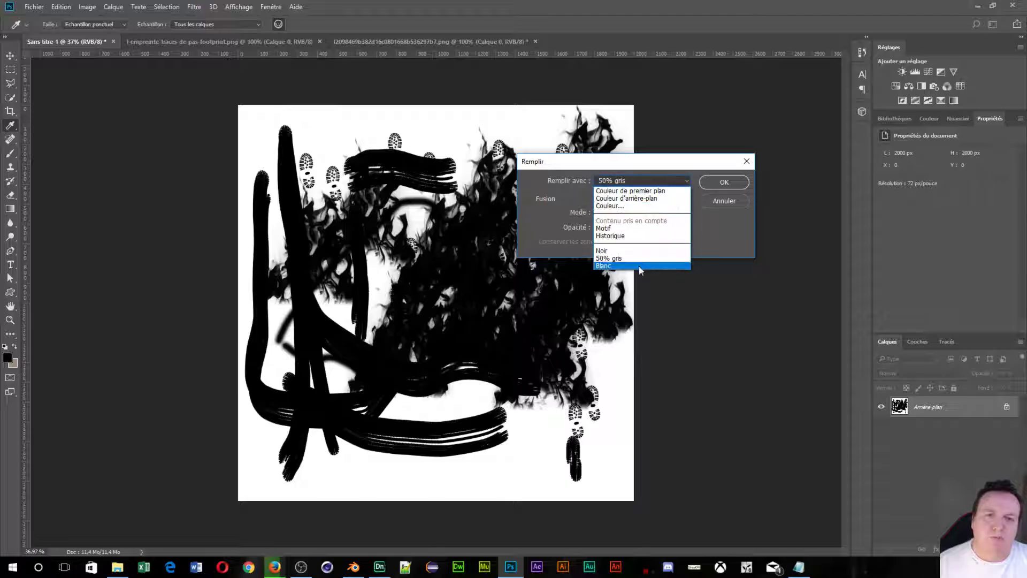
{"action": "left_click", "coordinate": [643, 260]}
{"action": "left_click", "coordinate": [723, 182]}
Stamp four black flames in a two-by-two arrangement with the Flamme brush.
{"action": "key", "text": "b"}
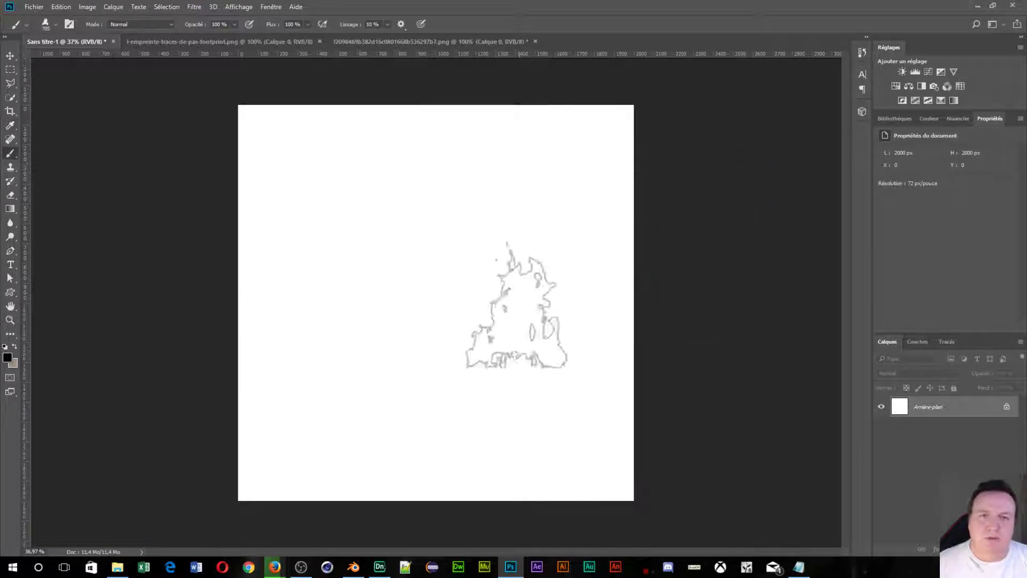
{"action": "left_click", "coordinate": [379, 286]}
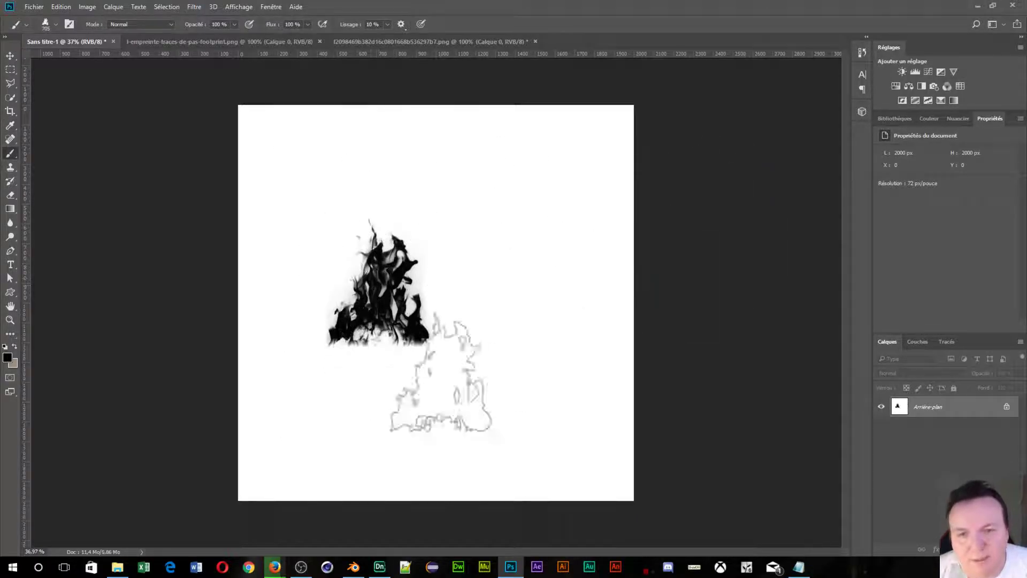
{"action": "left_click", "coordinate": [530, 263]}
{"action": "left_click", "coordinate": [374, 392]}
{"action": "left_click", "coordinate": [535, 370]}
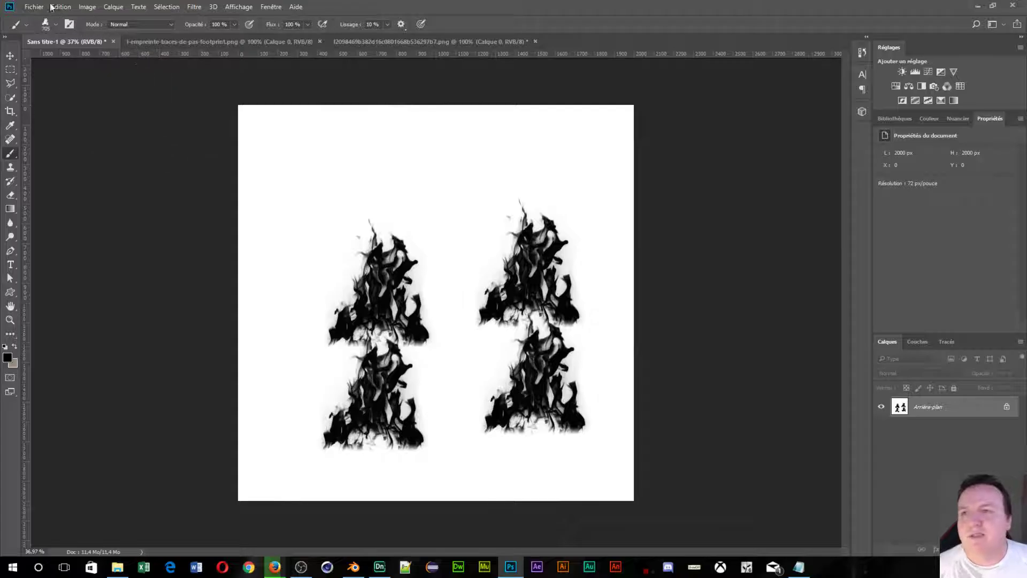
Close pngtree's download confirmation page and open the similar 'Feu, feu, feu' fire image page.
{"action": "mouse_move", "coordinate": [276, 571]}
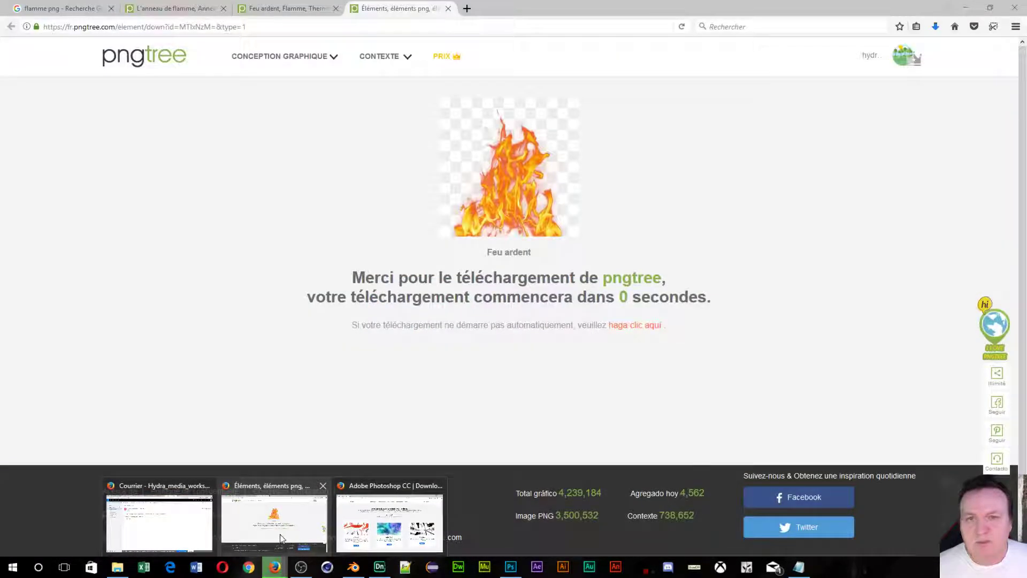
{"action": "left_click", "coordinate": [281, 538]}
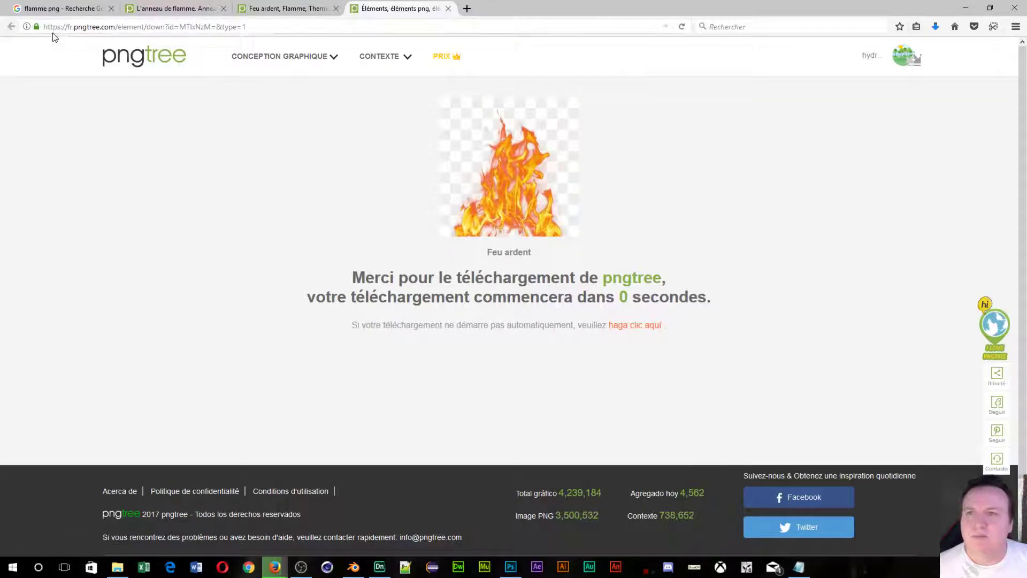
{"action": "left_click", "coordinate": [449, 9]}
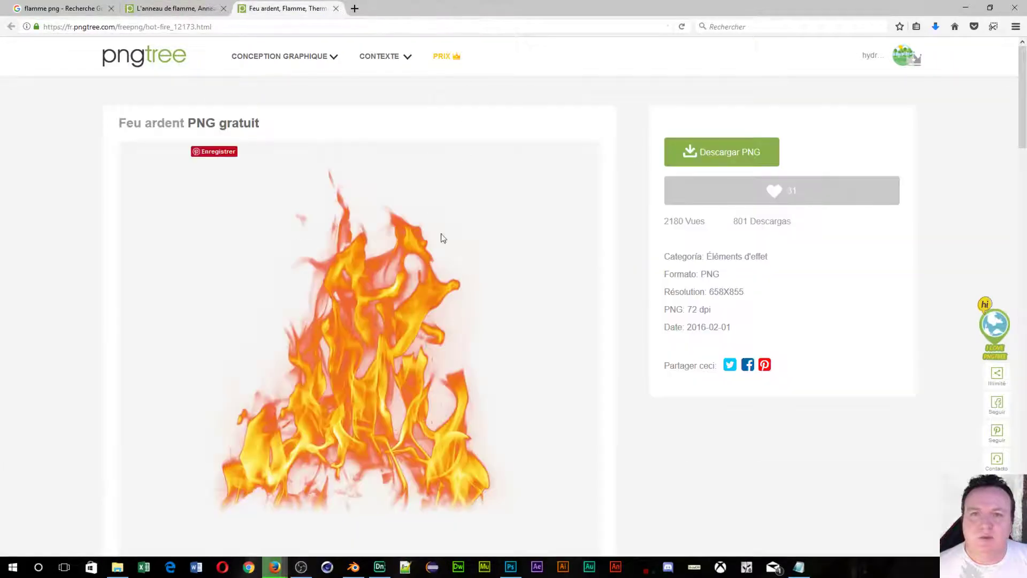
{"action": "scroll", "coordinate": [497, 294], "scroll_direction": "down", "scroll_amount": 8}
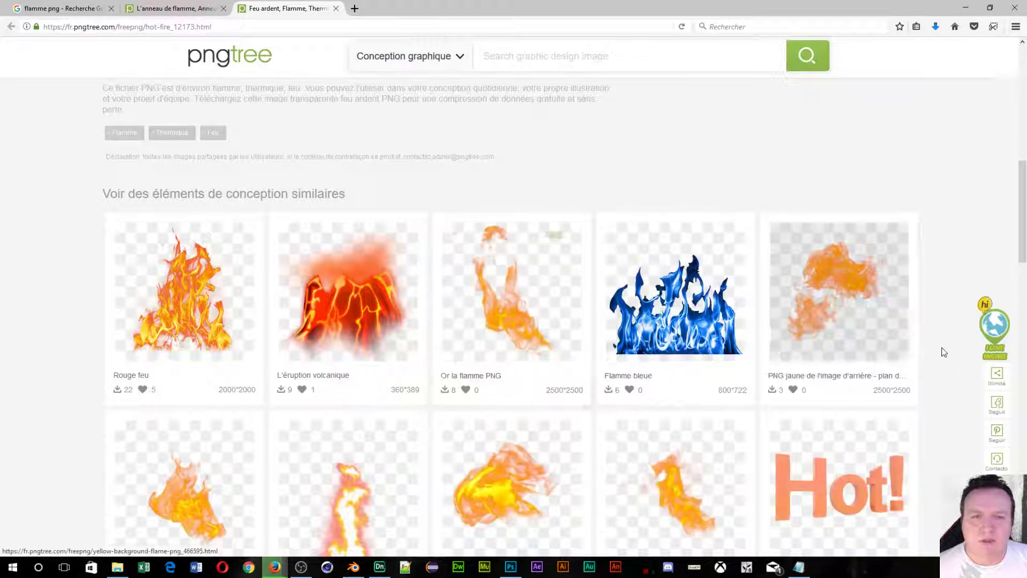
{"action": "scroll", "coordinate": [412, 257], "scroll_direction": "down", "scroll_amount": 4}
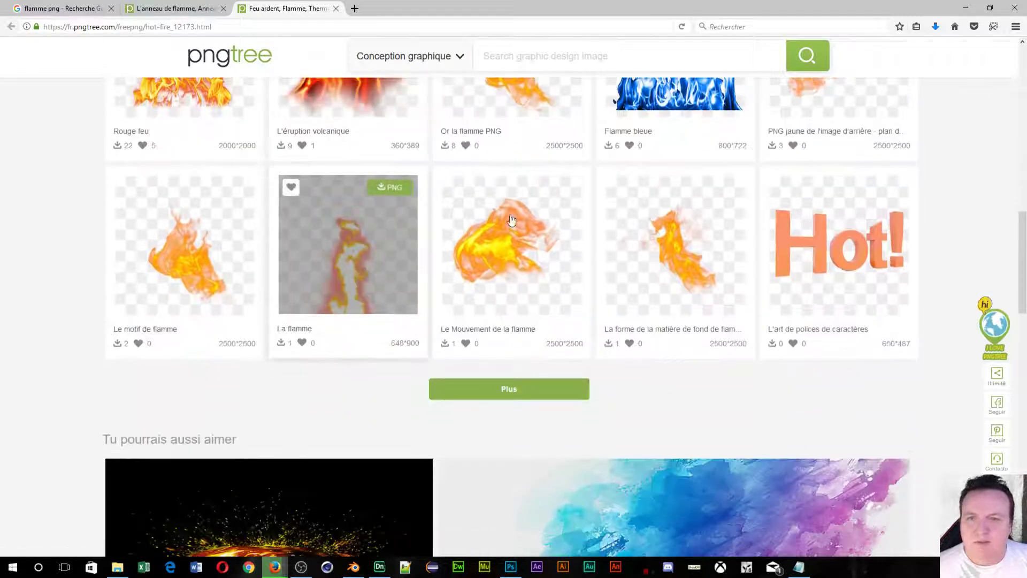
{"action": "scroll", "coordinate": [521, 265], "scroll_direction": "down", "scroll_amount": 5}
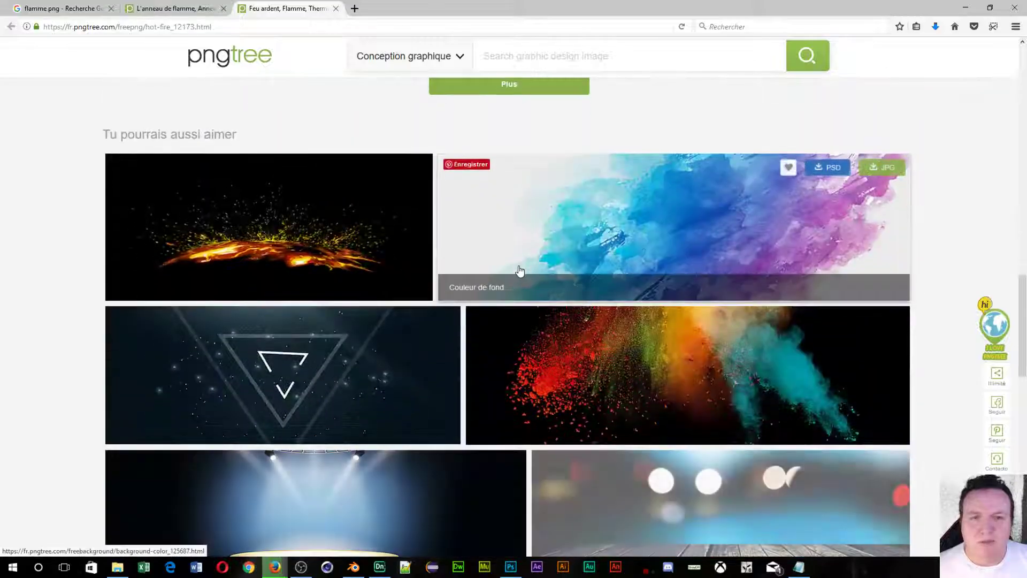
{"action": "scroll", "coordinate": [512, 272], "scroll_direction": "down", "scroll_amount": 4}
{"action": "scroll", "coordinate": [508, 279], "scroll_direction": "down", "scroll_amount": 4}
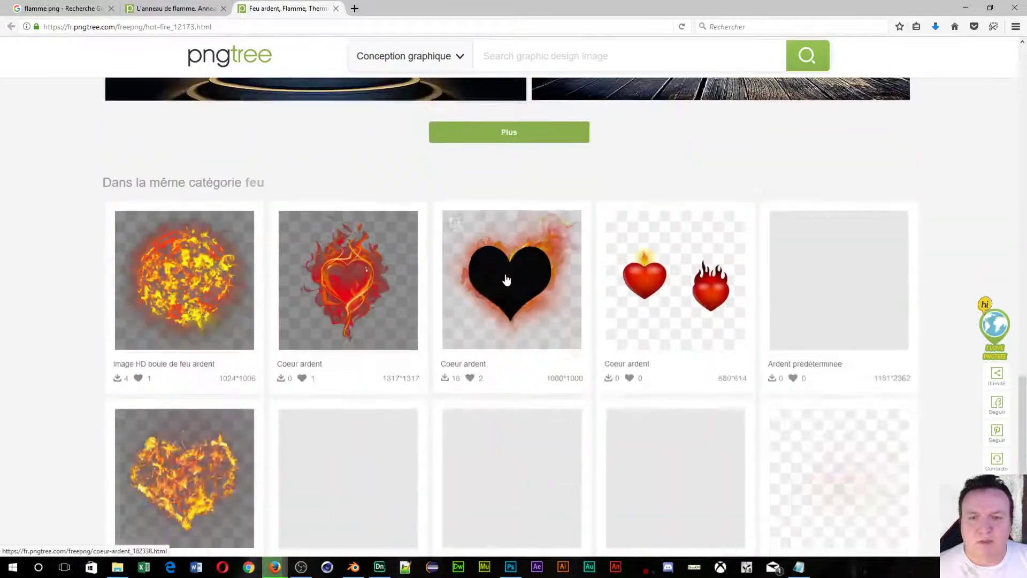
{"action": "scroll", "coordinate": [508, 280], "scroll_direction": "down", "scroll_amount": 4}
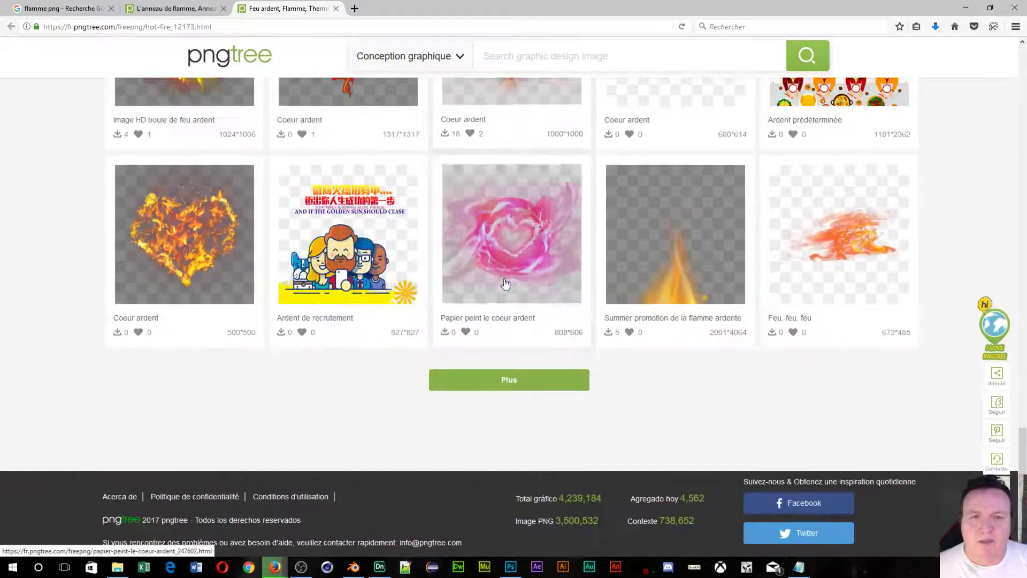
{"action": "left_click", "coordinate": [850, 251]}
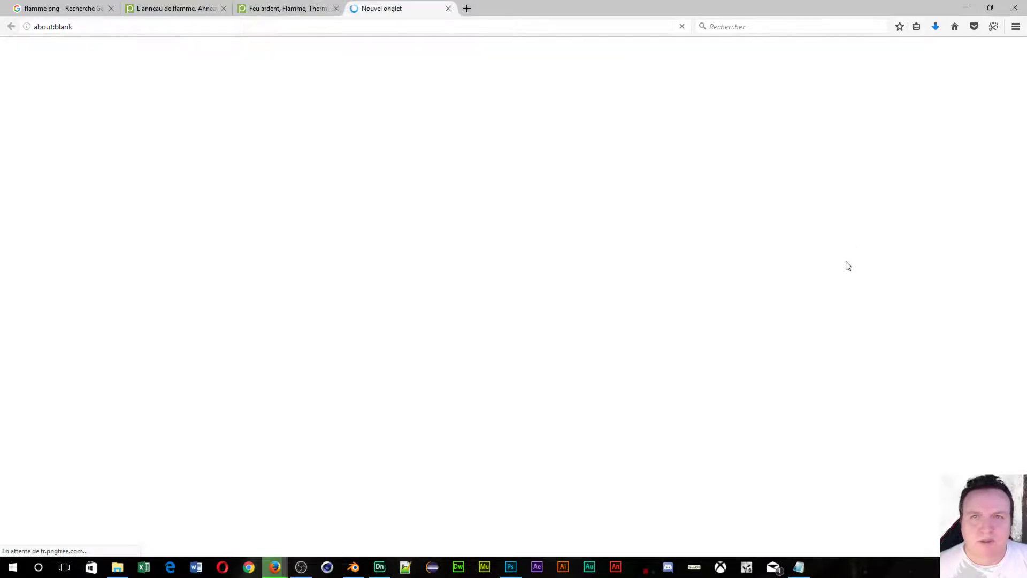
Start the free PNG download of the swirling 'Des effets de flammes' image.
{"action": "scroll", "coordinate": [432, 227], "scroll_direction": "down", "scroll_amount": 2}
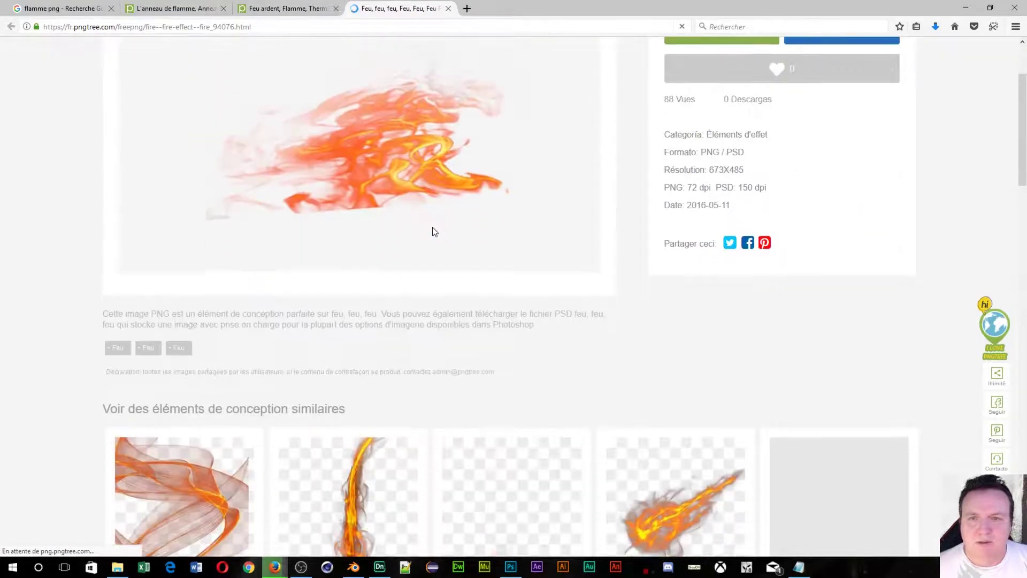
{"action": "scroll", "coordinate": [438, 228], "scroll_direction": "up", "scroll_amount": 2}
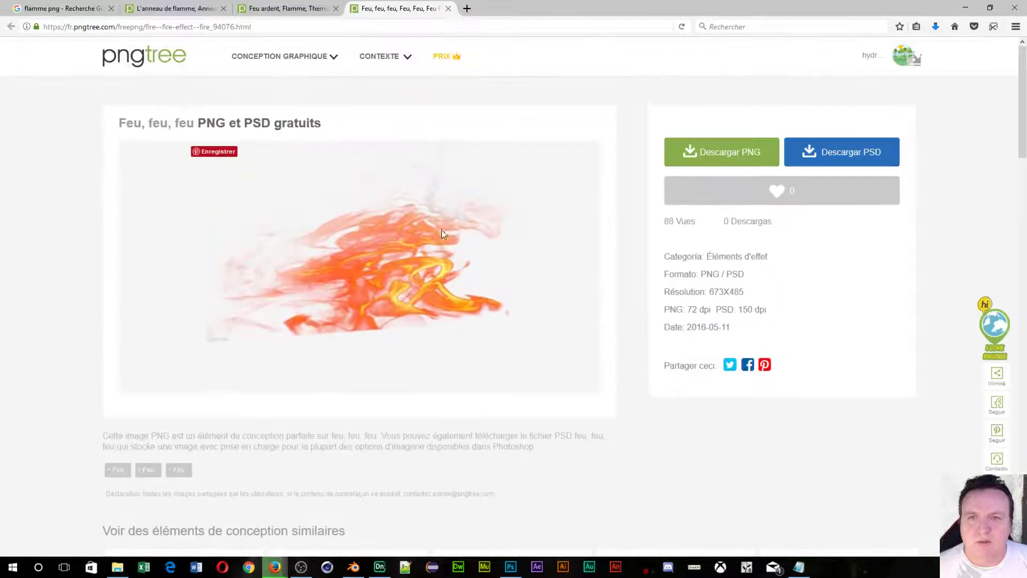
{"action": "scroll", "coordinate": [375, 337], "scroll_direction": "down", "scroll_amount": 5}
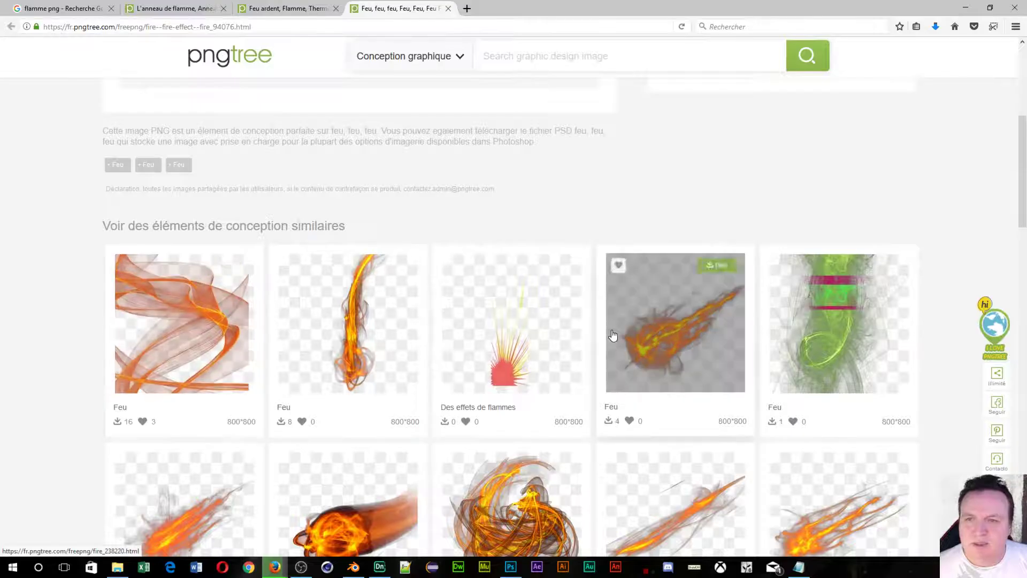
{"action": "scroll", "coordinate": [225, 300], "scroll_direction": "down", "scroll_amount": 4}
{"action": "scroll", "coordinate": [166, 248], "scroll_direction": "up", "scroll_amount": 3}
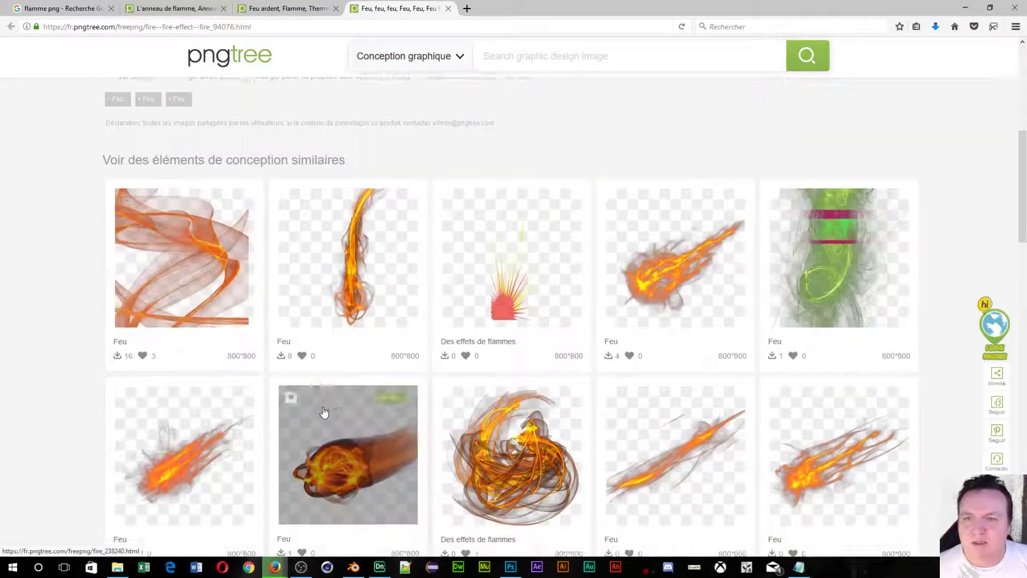
{"action": "scroll", "coordinate": [327, 409], "scroll_direction": "down", "scroll_amount": 2}
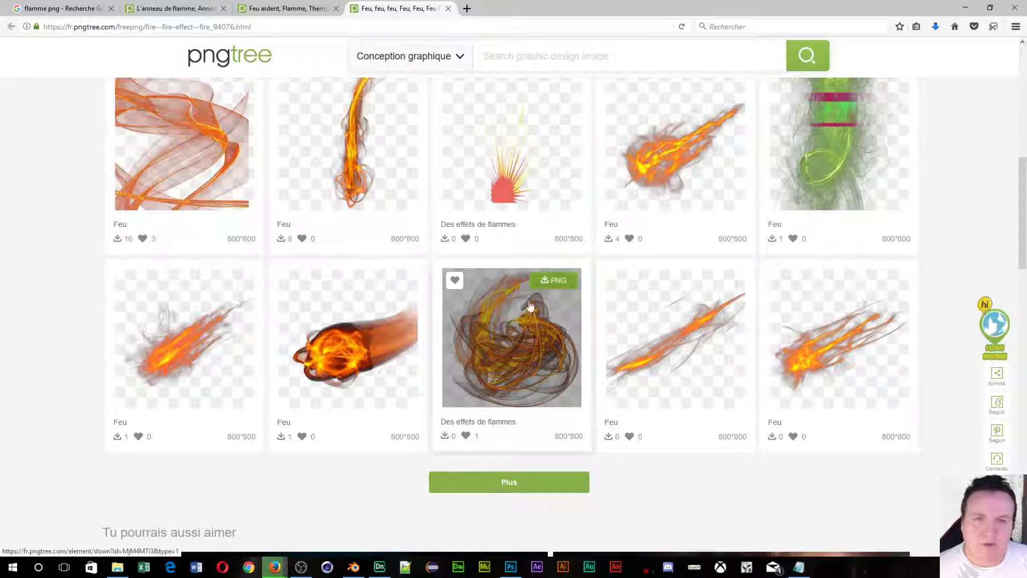
{"action": "left_click", "coordinate": [547, 283]}
{"action": "left_click", "coordinate": [489, 271]}
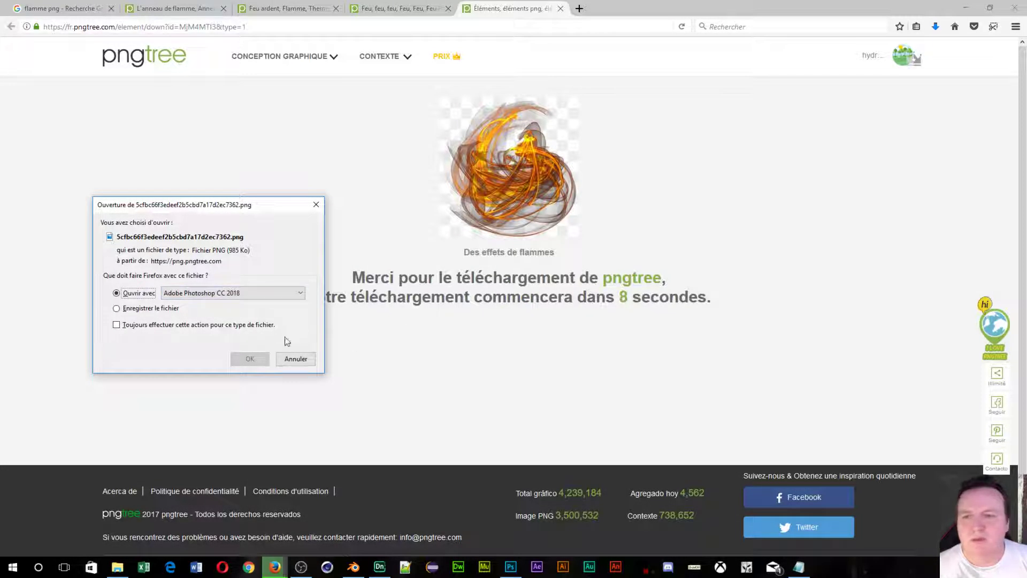
Open the downloaded swirl PNG in Photoshop and drag Teinte/Saturation Luminosité to -100.
{"action": "left_click", "coordinate": [237, 364]}
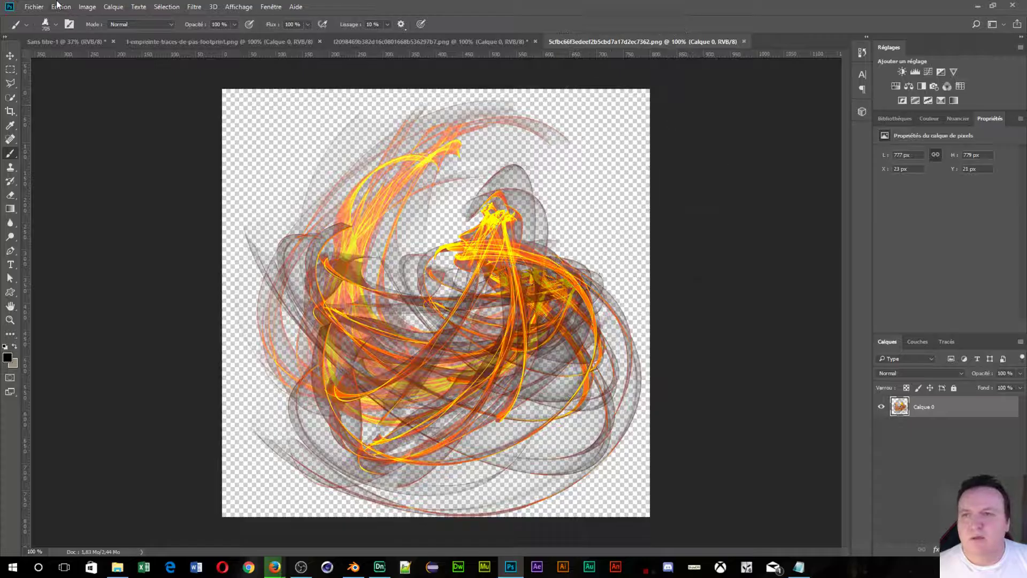
{"action": "left_click", "coordinate": [83, 9]}
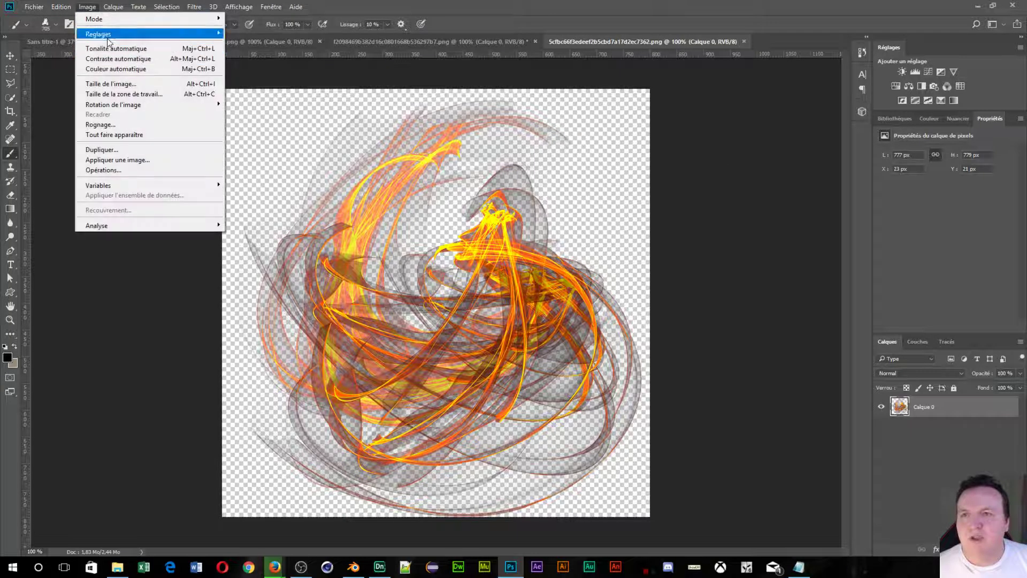
{"action": "mouse_move", "coordinate": [107, 37]}
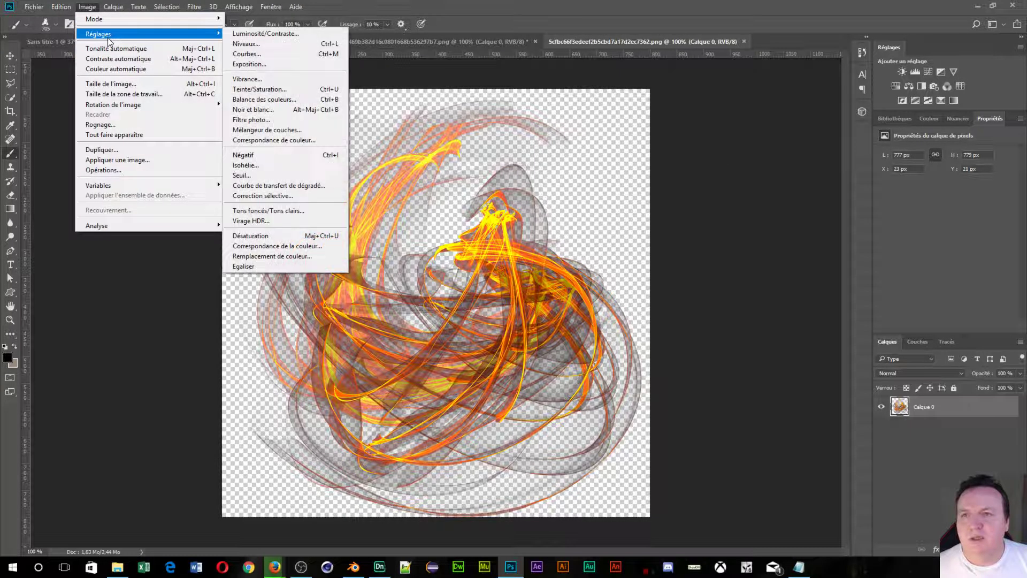
{"action": "left_click", "coordinate": [260, 88]}
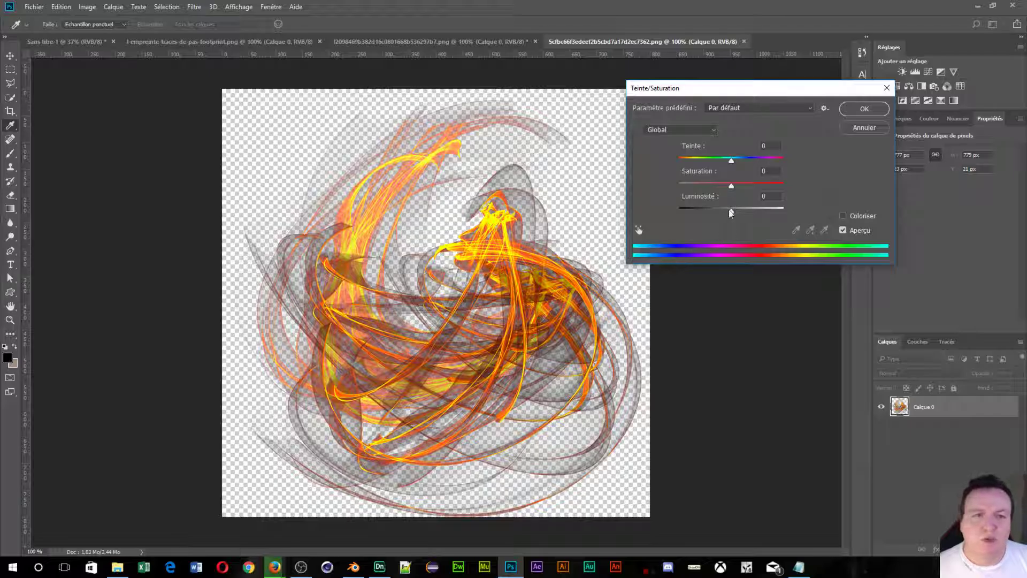
{"action": "left_click_drag", "start_coordinate": [730, 211], "coordinate": [635, 209]}
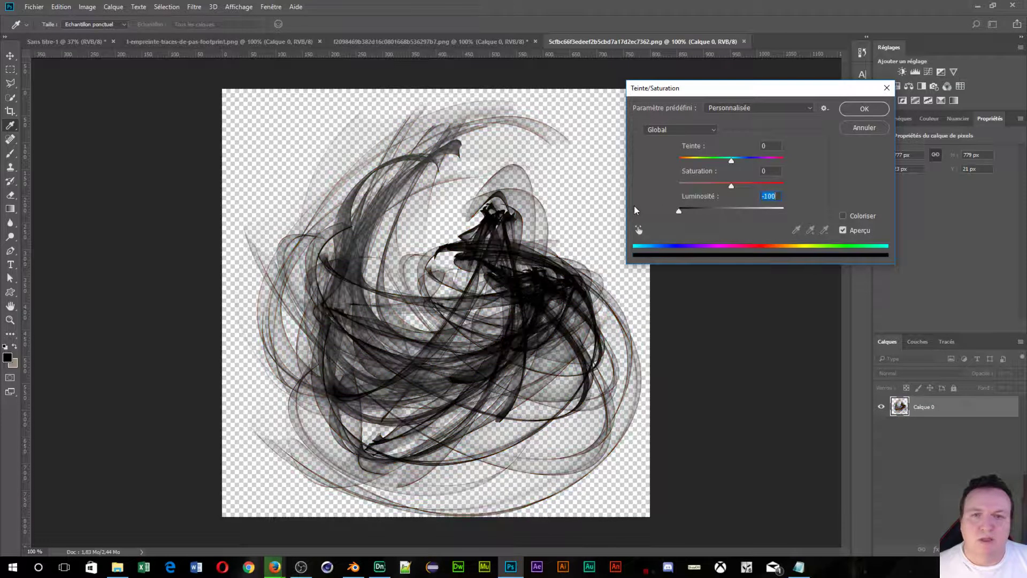
Apply the blackening and define the swirl image as a brush preset named 'courbe'.
{"action": "left_click", "coordinate": [865, 109]}
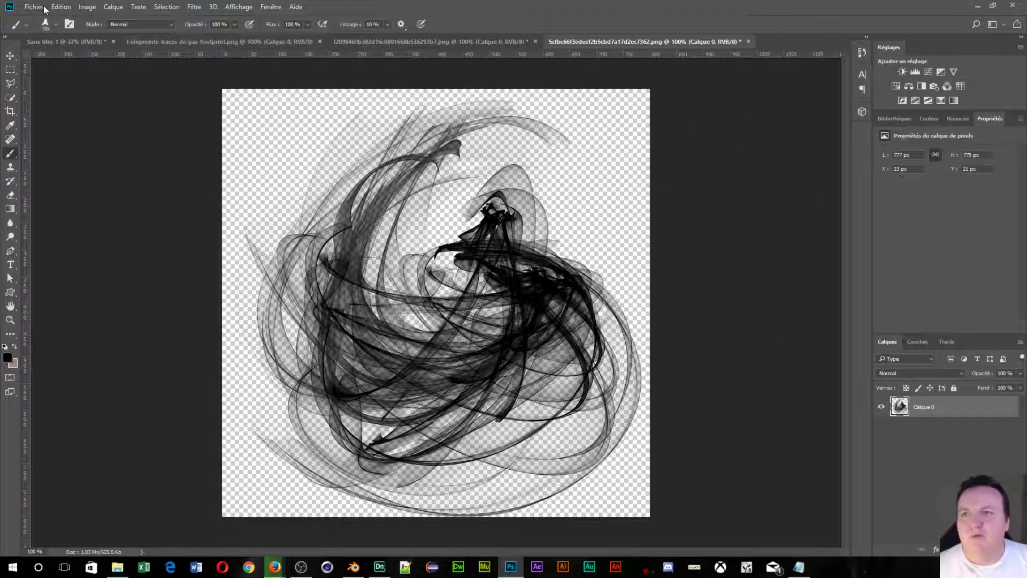
{"action": "left_click", "coordinate": [72, 8]}
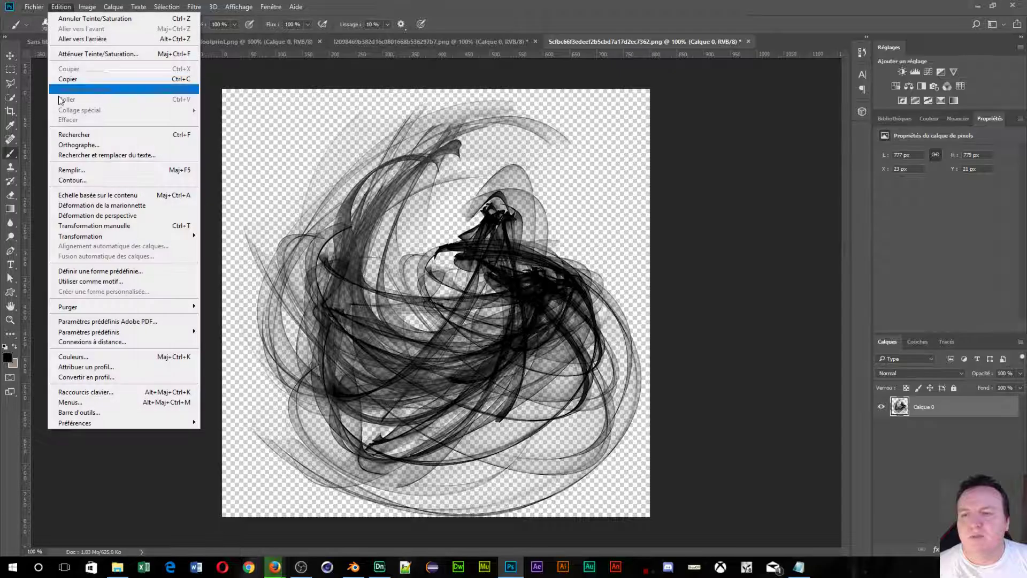
{"action": "left_click", "coordinate": [84, 271]}
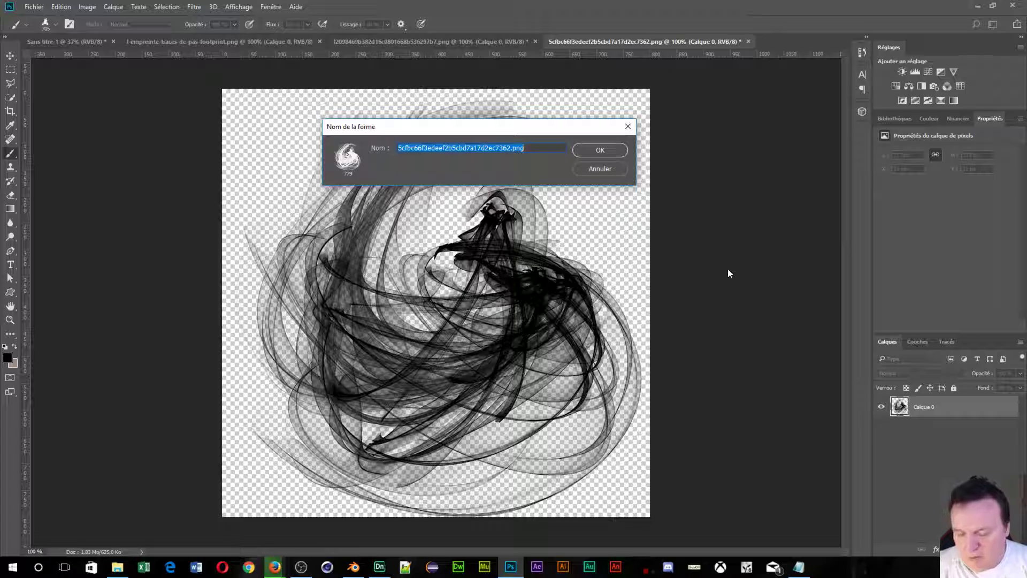
{"action": "type", "text": "coul"}
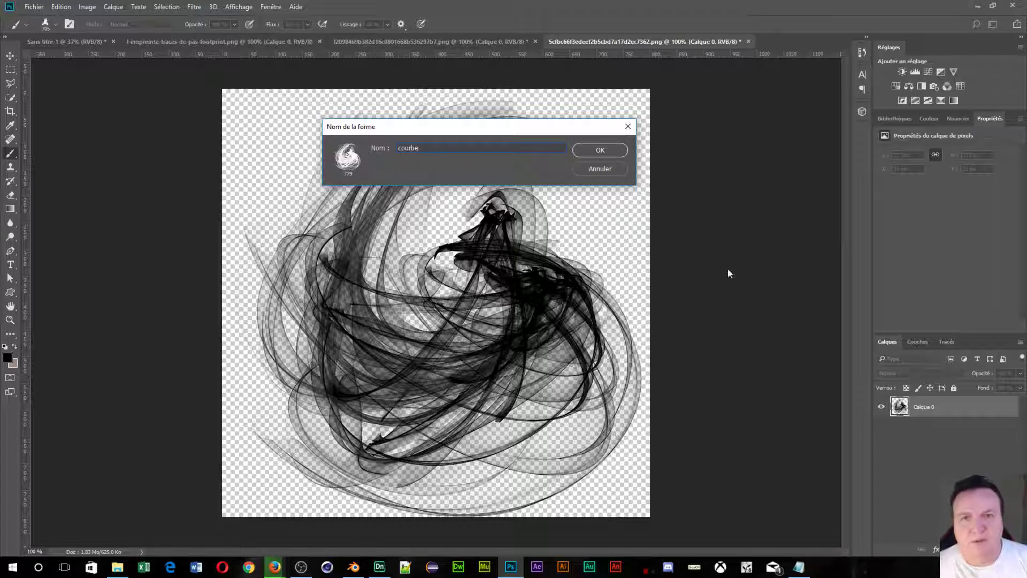
{"action": "left_click", "coordinate": [619, 155]}
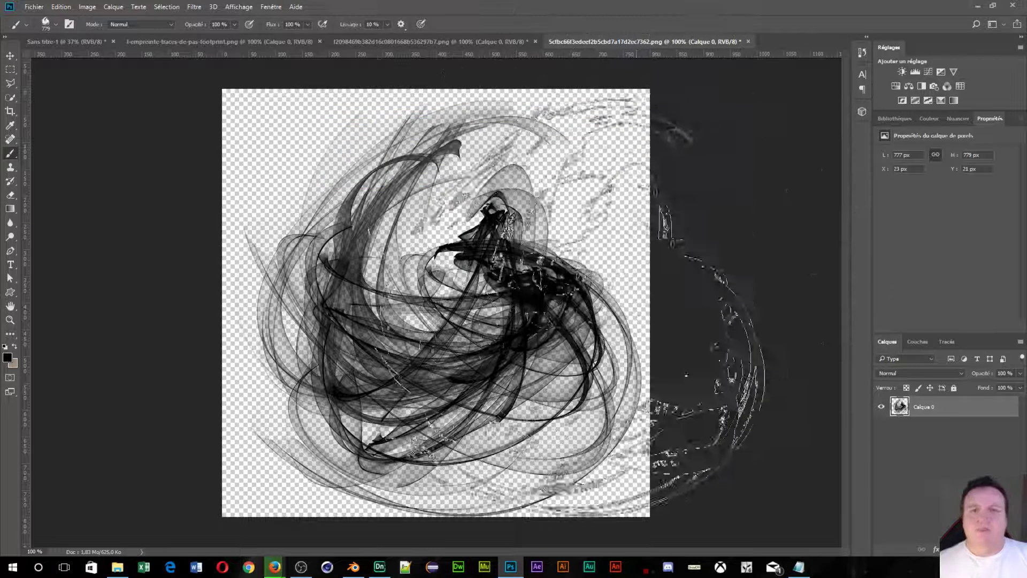
{"action": "left_click", "coordinate": [56, 24]}
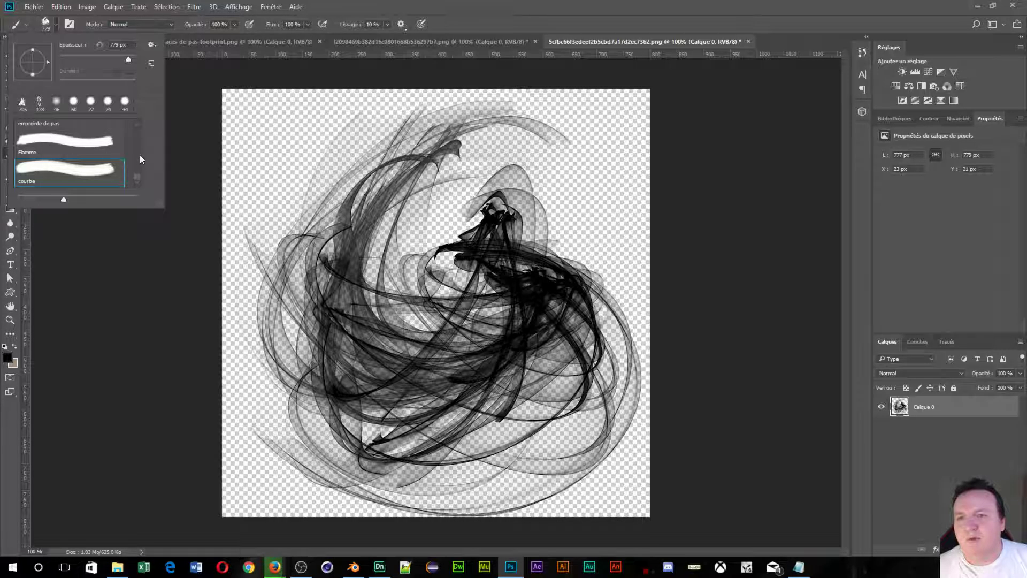
Select the Aérographe-Souple-Faible densité-Grain preset and spray faint speckles across the top of the image.
{"action": "mouse_move", "coordinate": [140, 178]}
{"action": "left_mouse_down"}
{"action": "mouse_move", "coordinate": [140, 122]}
{"action": "mouse_move", "coordinate": [137, 178]}
{"action": "mouse_move", "coordinate": [137, 135]}
{"action": "mouse_move", "coordinate": [140, 146]}
{"action": "left_mouse_up"}
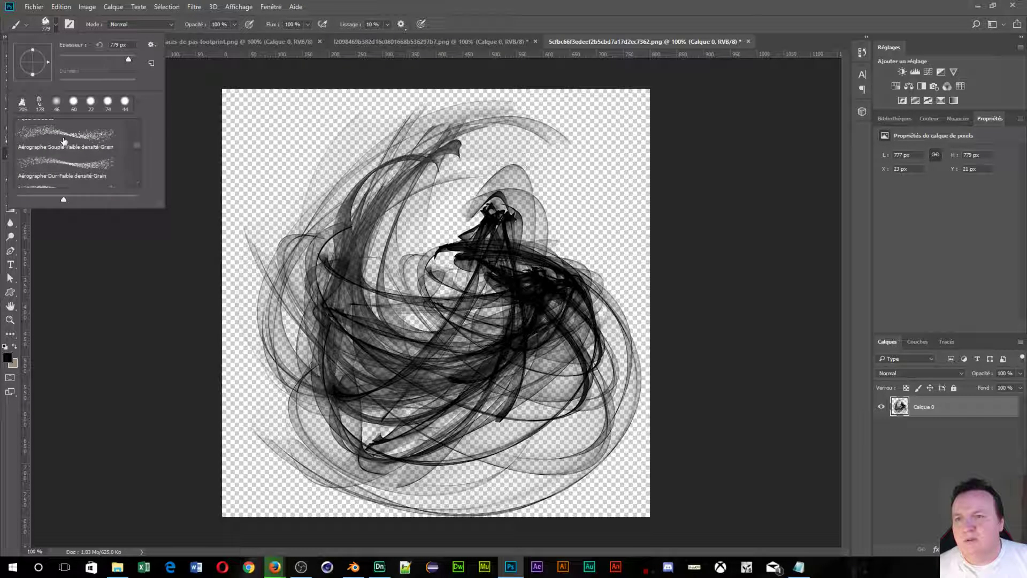
{"action": "left_click", "coordinate": [61, 138]}
{"action": "left_click", "coordinate": [281, 150]}
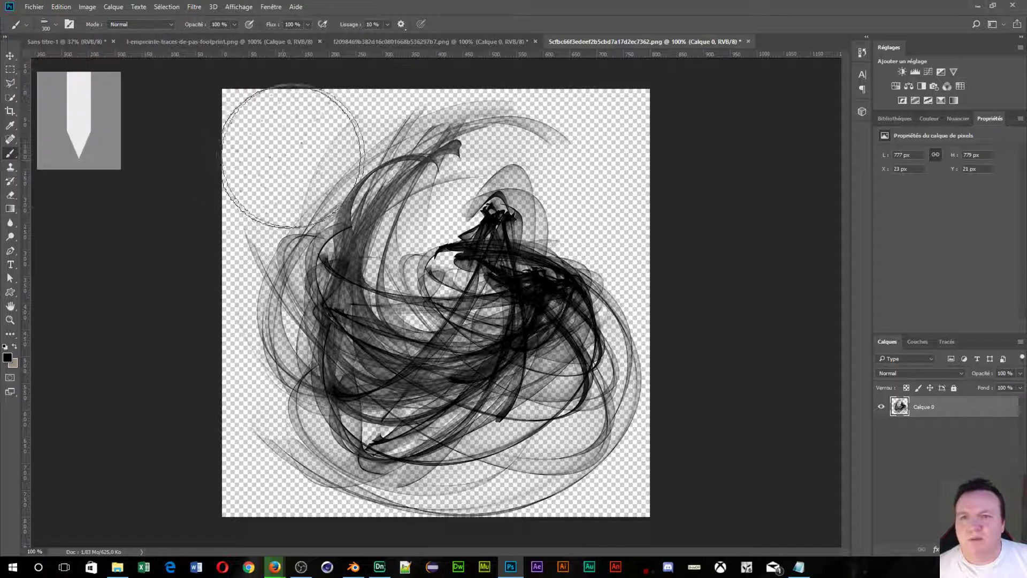
{"action": "mouse_move", "coordinate": [341, 150]}
{"action": "left_mouse_down"}
{"action": "mouse_move", "coordinate": [450, 139]}
{"action": "mouse_move", "coordinate": [613, 147]}
{"action": "left_mouse_up"}
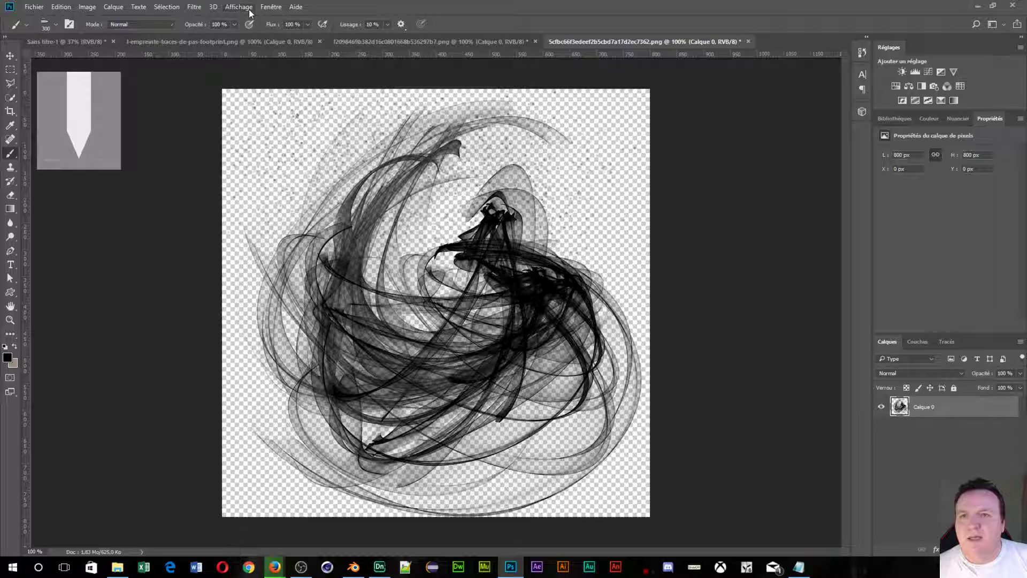
Show the Formes panel with its full Paramètres de forme settings expanded.
{"action": "left_click", "coordinate": [270, 8]}
{"action": "left_click", "coordinate": [271, 8]}
{"action": "left_click", "coordinate": [272, 8]}
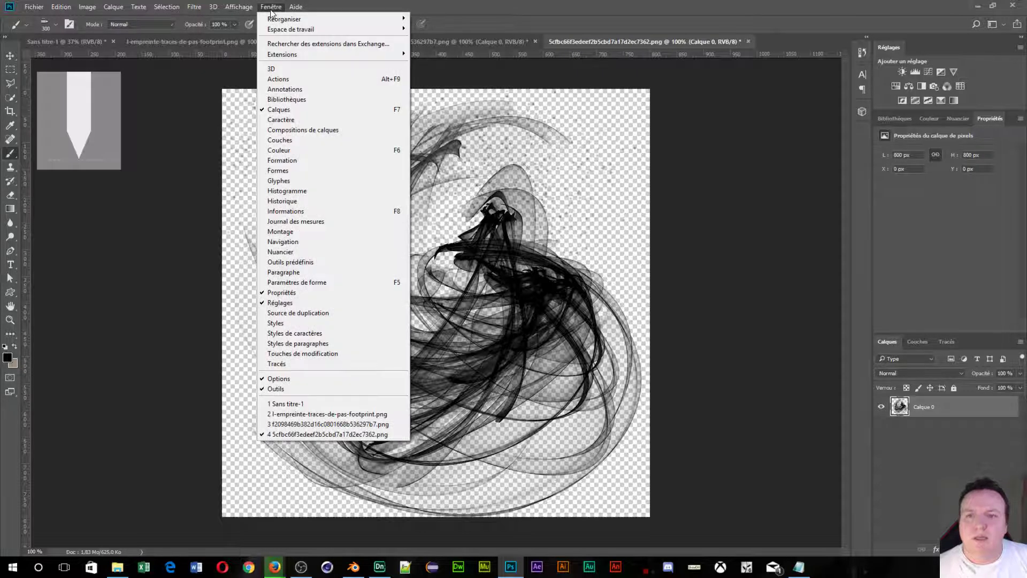
{"action": "left_click", "coordinate": [317, 170]}
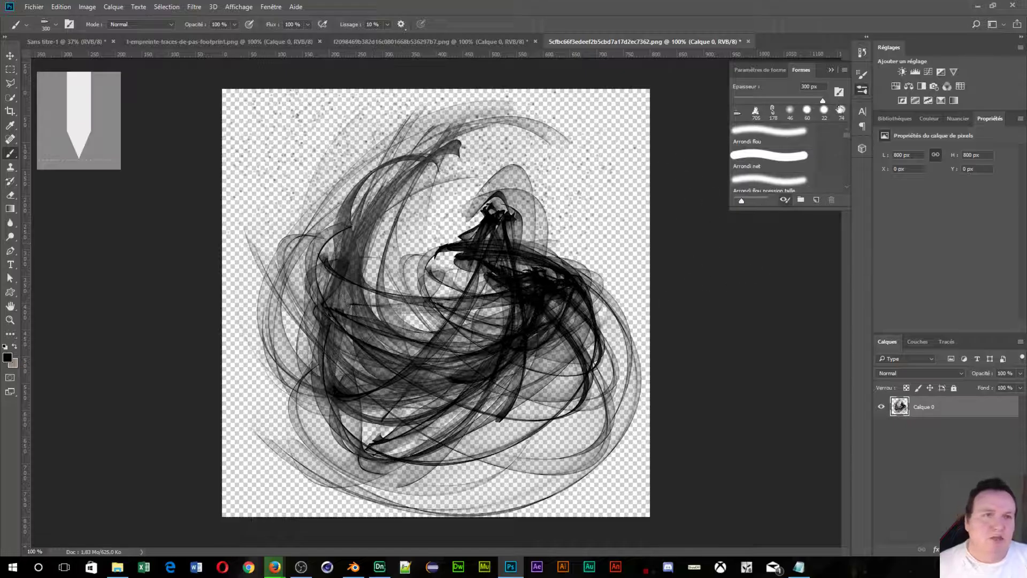
{"action": "left_click", "coordinate": [757, 73]}
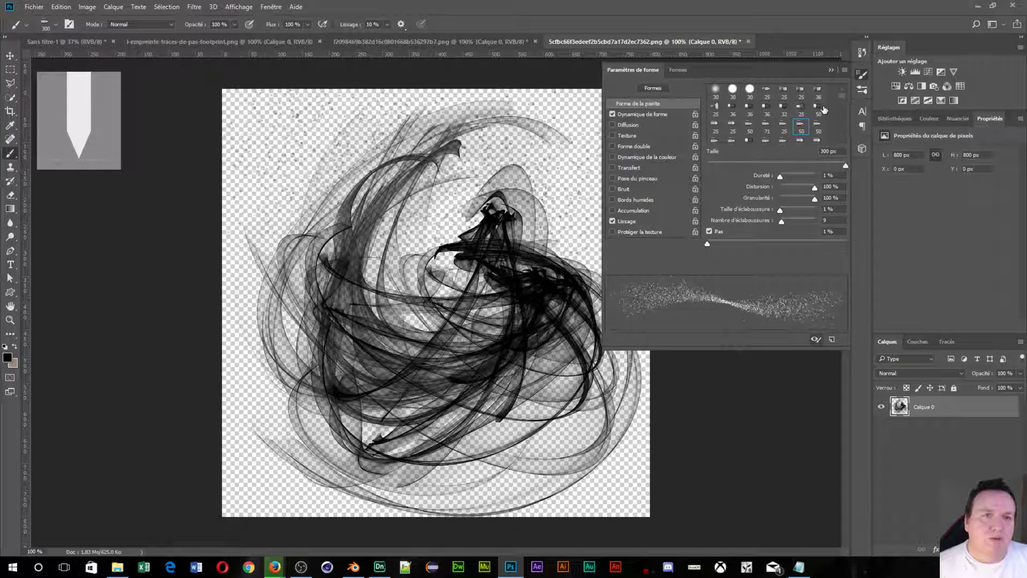
{"action": "left_click_drag", "start_coordinate": [843, 100], "coordinate": [844, 107]}
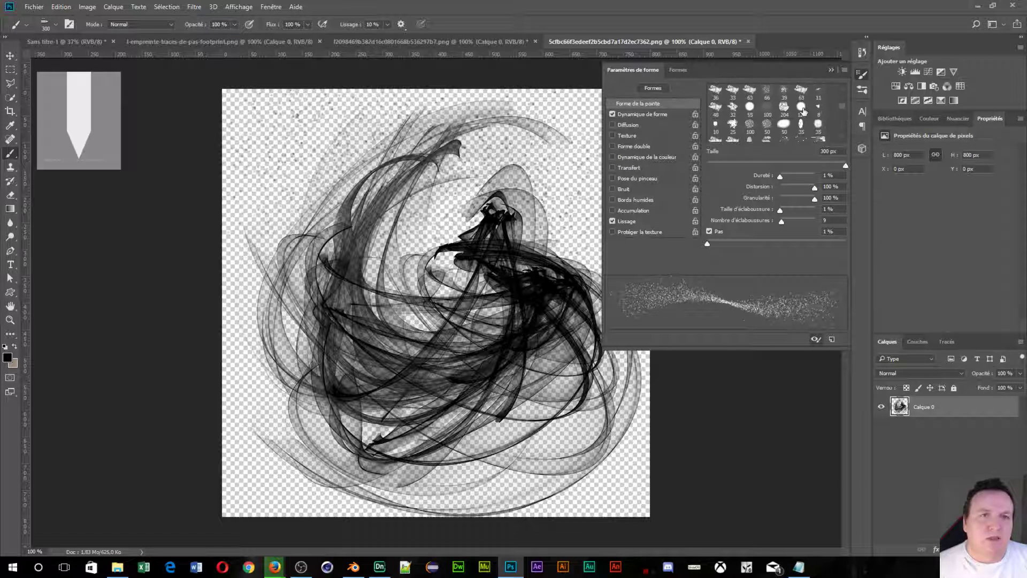
{"action": "left_click_drag", "start_coordinate": [841, 111], "coordinate": [842, 104]}
Choose the textured 90 px brush and paint a wavy stroke across the top of Sans titre-1.
{"action": "left_click", "coordinate": [751, 111]}
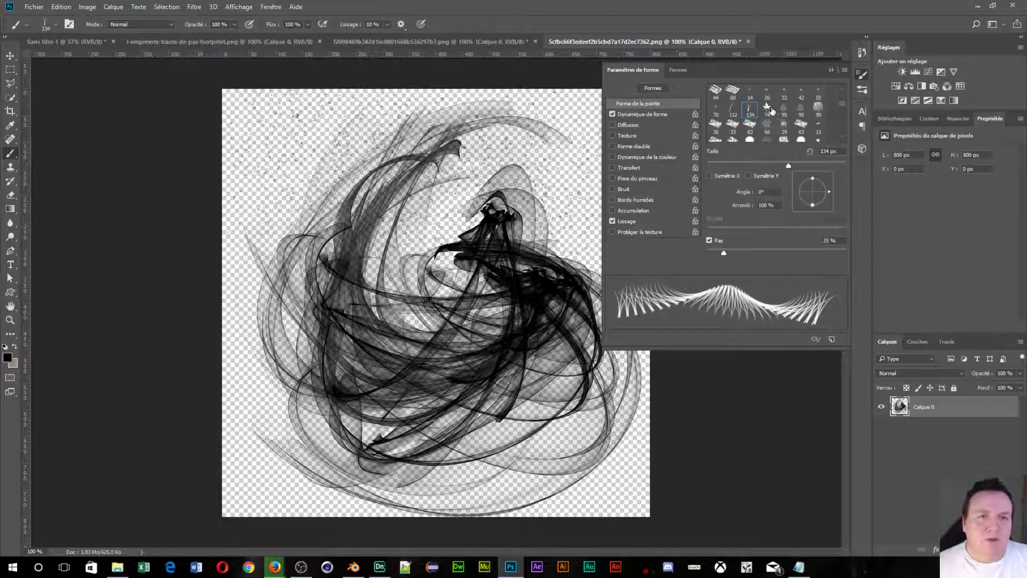
{"action": "left_click", "coordinate": [768, 109]}
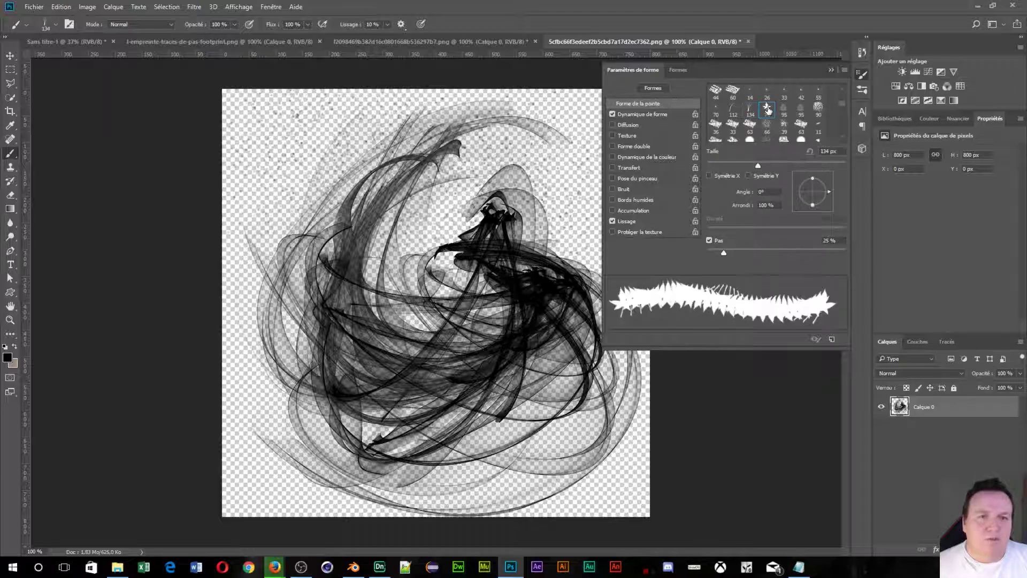
{"action": "left_click", "coordinate": [803, 111]}
{"action": "left_click", "coordinate": [788, 110]}
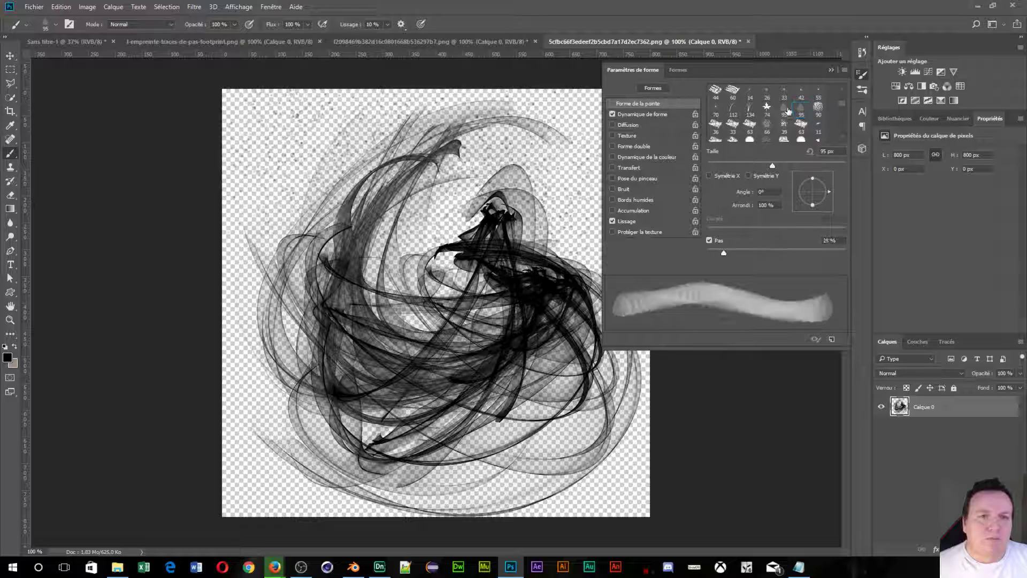
{"action": "left_click", "coordinate": [817, 109]}
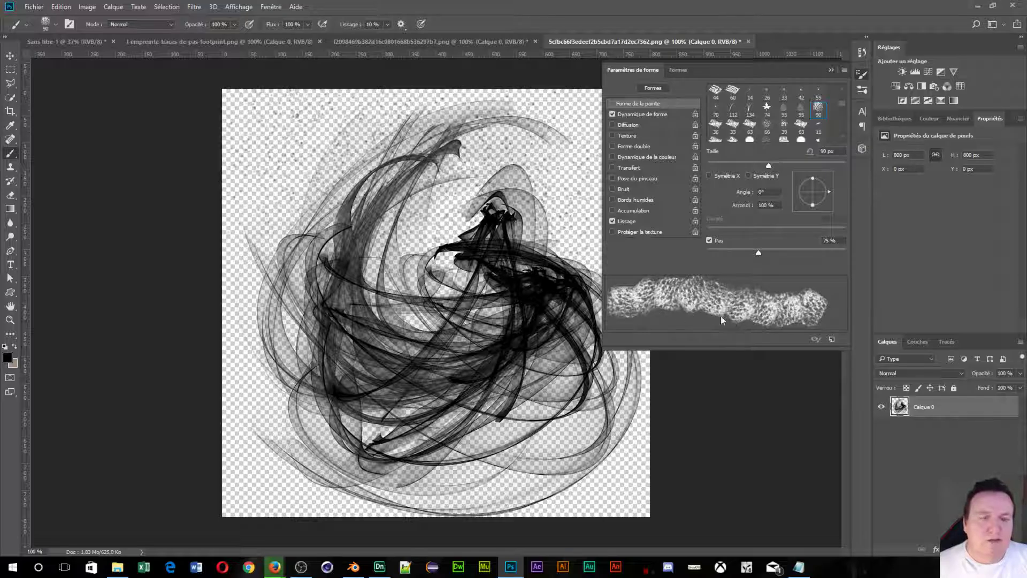
{"action": "left_click", "coordinate": [64, 42]}
{"action": "mouse_move", "coordinate": [283, 183]}
{"action": "left_mouse_down"}
{"action": "mouse_move", "coordinate": [341, 159]}
{"action": "mouse_move", "coordinate": [436, 162]}
{"action": "mouse_move", "coordinate": [462, 152]}
{"action": "left_mouse_up"}
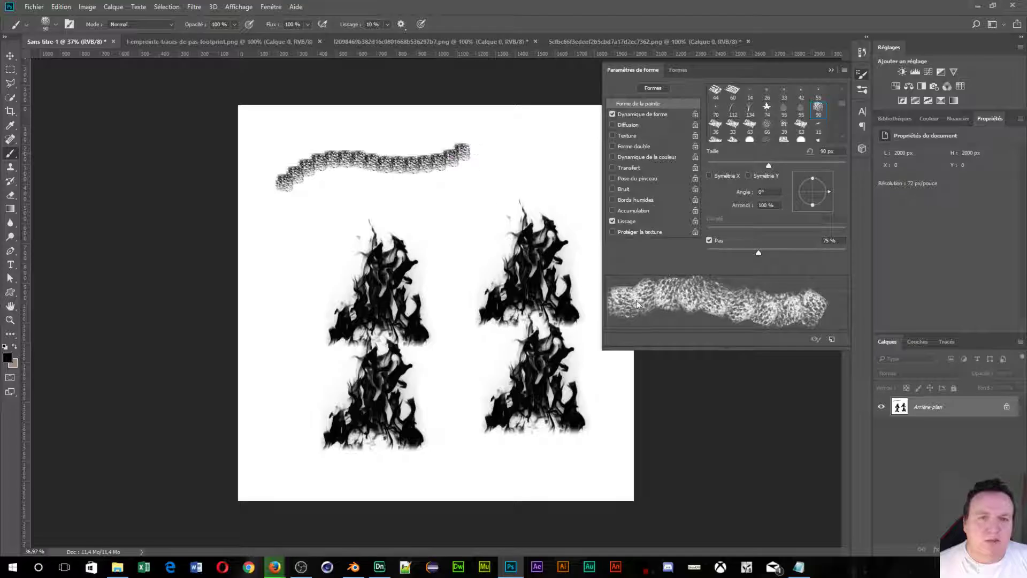
Paint a 134 px grass-blade stroke below the first stroke.
{"action": "scroll", "coordinate": [791, 131], "scroll_direction": "down", "scroll_amount": 2}
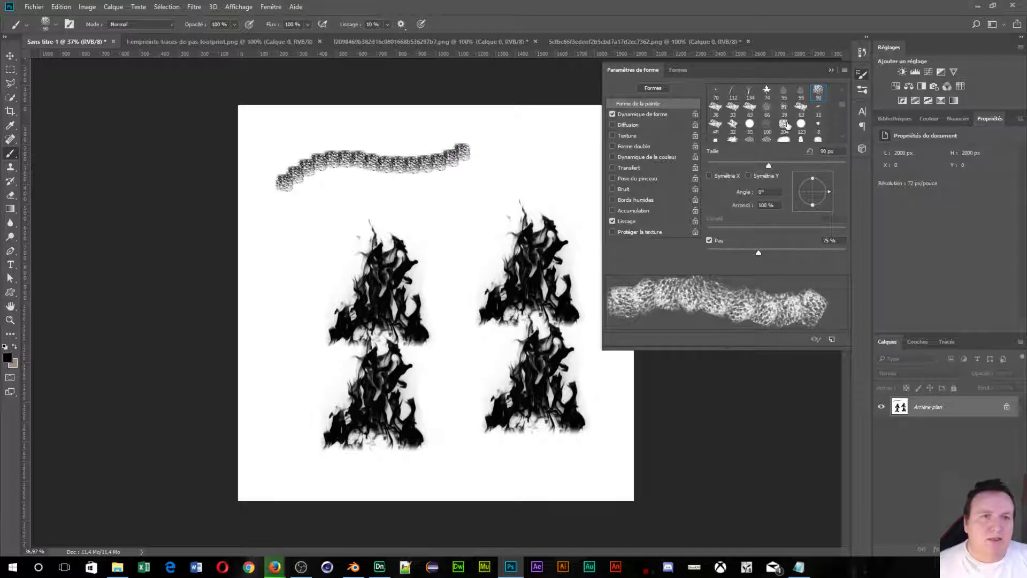
{"action": "left_click", "coordinate": [749, 93]}
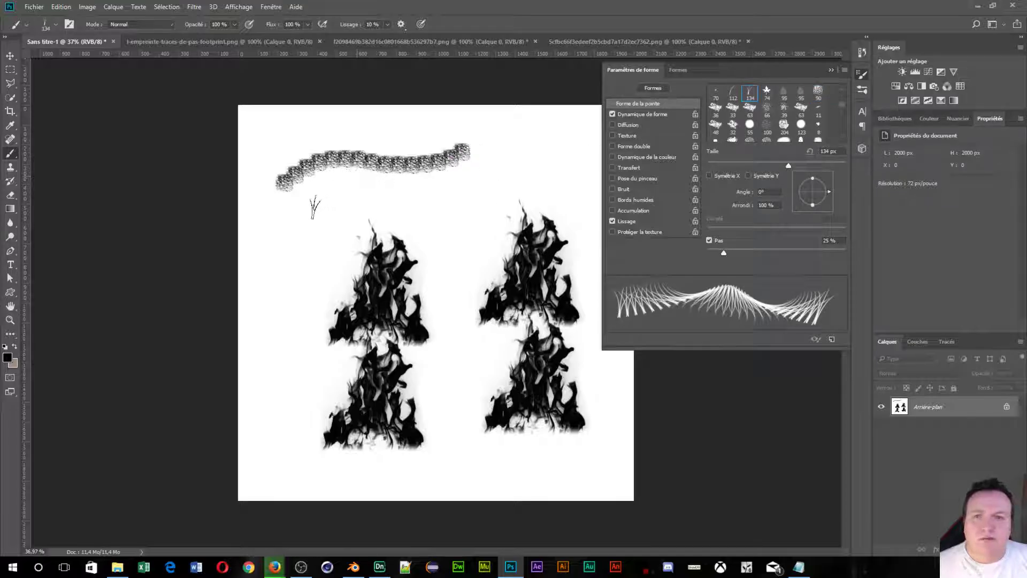
{"action": "mouse_move", "coordinate": [315, 208]}
{"action": "left_mouse_down"}
{"action": "mouse_move", "coordinate": [390, 199]}
{"action": "mouse_move", "coordinate": [432, 208]}
{"action": "mouse_move", "coordinate": [313, 222]}
{"action": "mouse_move", "coordinate": [524, 213]}
{"action": "left_mouse_up"}
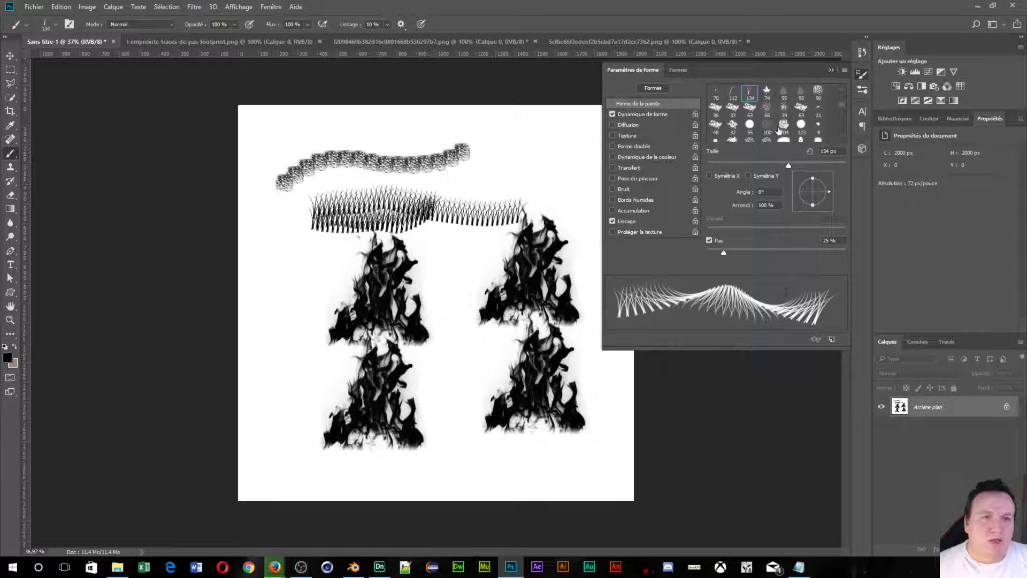
Stamp three soft grey dabs on the canvas's left side with the 117 px brush.
{"action": "scroll", "coordinate": [778, 128], "scroll_direction": "down", "scroll_amount": 6}
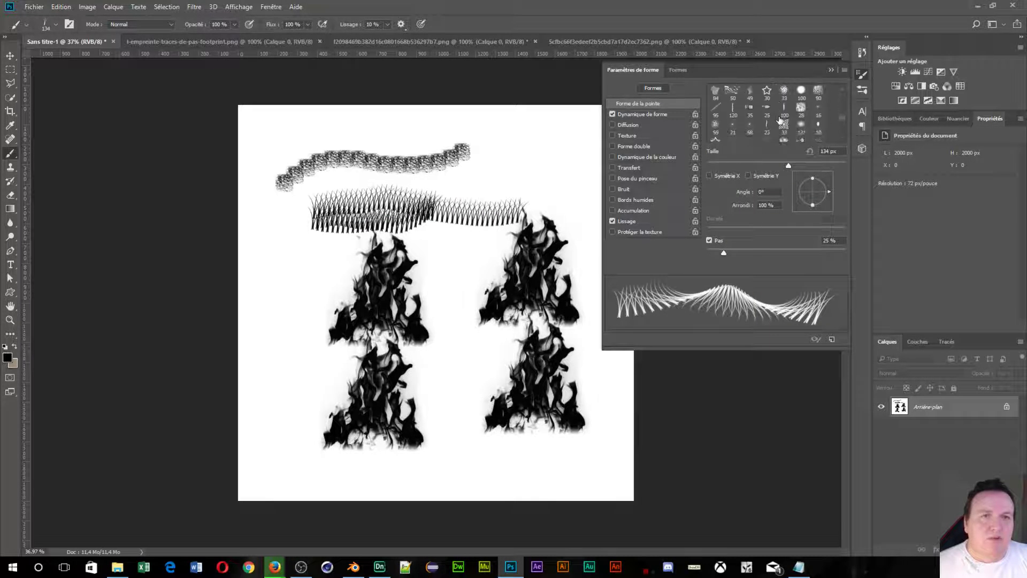
{"action": "scroll", "coordinate": [781, 121], "scroll_direction": "down", "scroll_amount": 6}
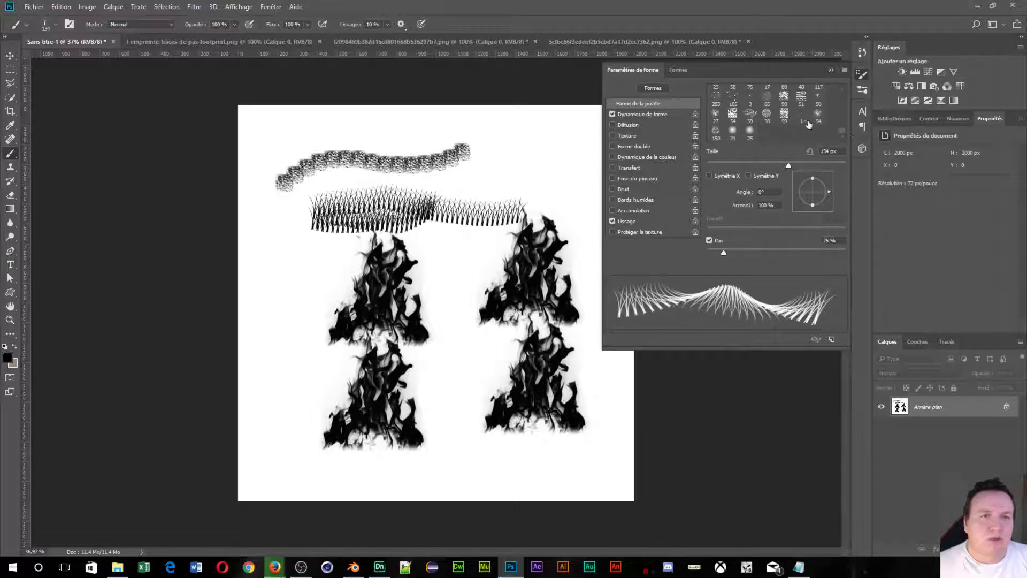
{"action": "scroll", "coordinate": [744, 118], "scroll_direction": "up", "scroll_amount": 1}
{"action": "scroll", "coordinate": [743, 118], "scroll_direction": "up", "scroll_amount": 2}
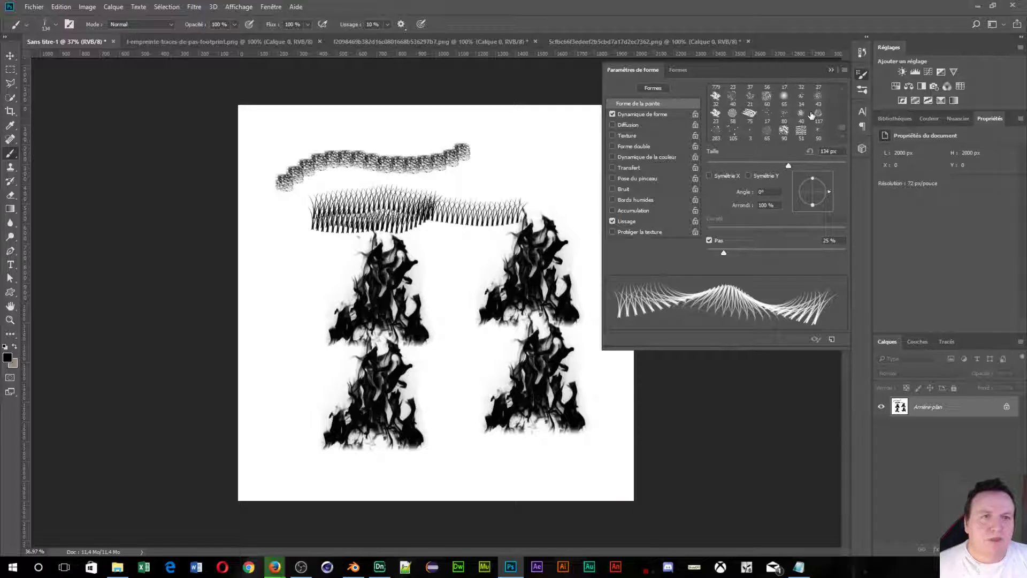
{"action": "left_click", "coordinate": [818, 113]}
{"action": "left_click", "coordinate": [271, 291]}
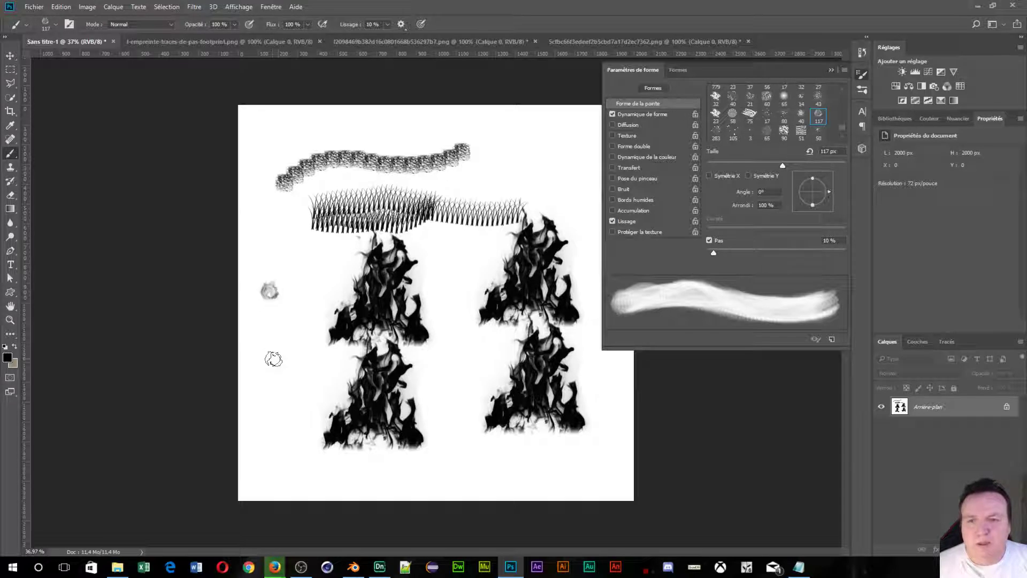
{"action": "left_click", "coordinate": [278, 348]}
{"action": "left_click", "coordinate": [310, 308]}
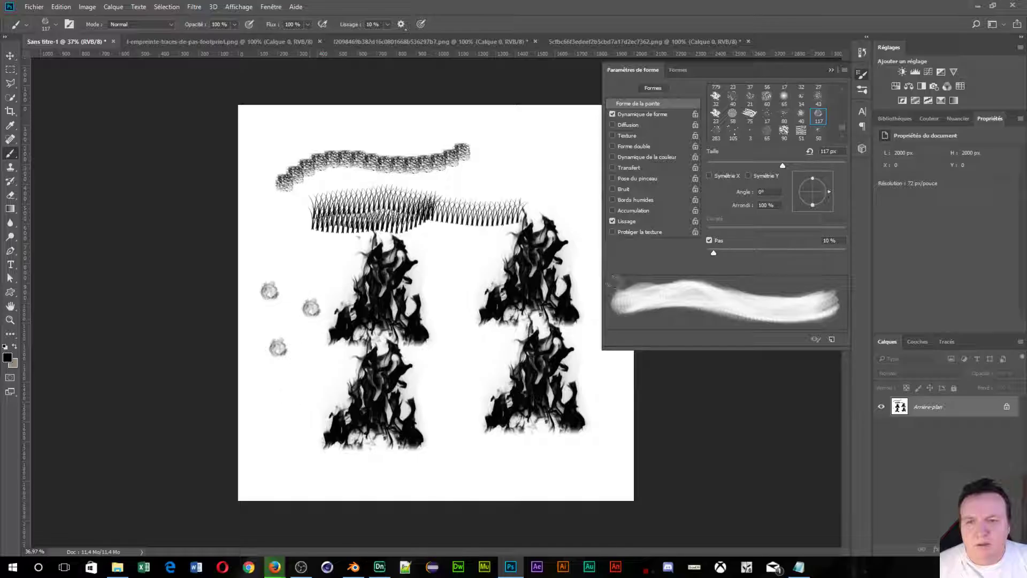
{"action": "scroll", "coordinate": [760, 134], "scroll_direction": "up", "scroll_amount": 1}
{"action": "scroll", "coordinate": [754, 105], "scroll_direction": "up", "scroll_amount": 1}
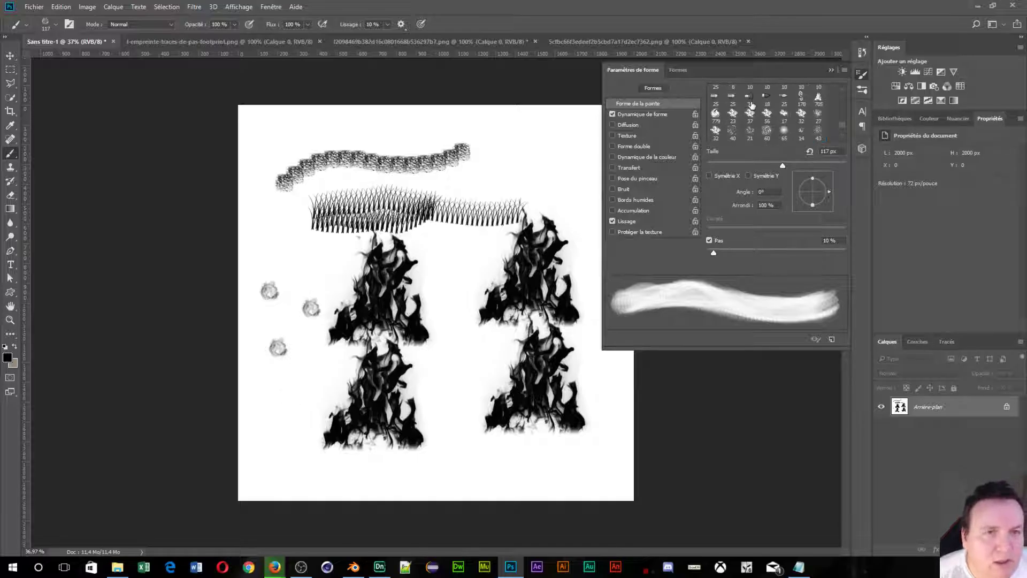
Stamp courbe swirls with the brush shrunk to 152 px, mostly along the canvas bottom.
{"action": "left_click", "coordinate": [711, 119]}
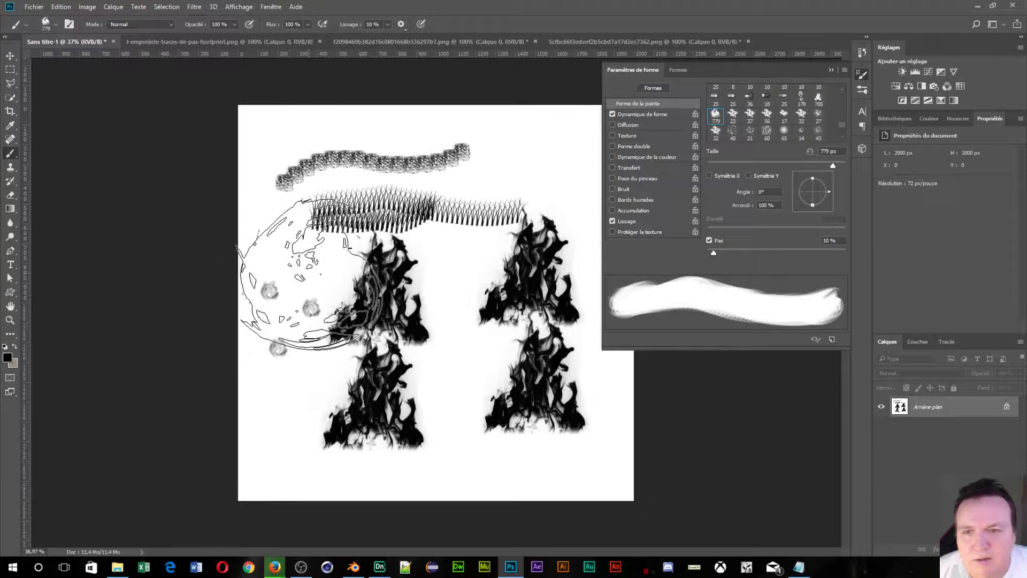
{"action": "left_click_drag", "start_coordinate": [311, 274], "coordinate": [305, 264]}
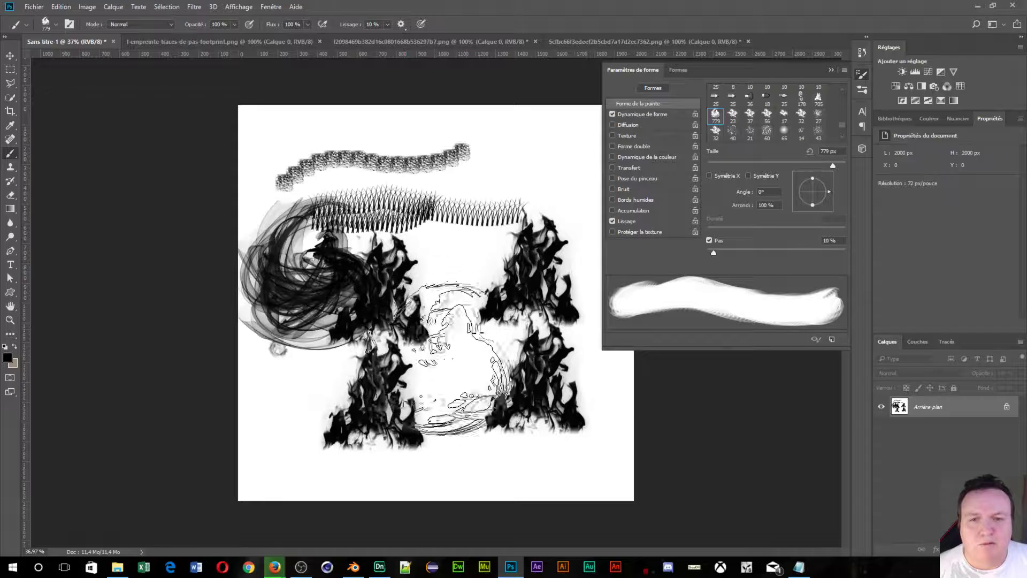
{"action": "mouse_move", "coordinate": [465, 329]}
{"action": "left_mouse_down"}
{"action": "mouse_move", "coordinate": [403, 336]}
{"action": "mouse_move", "coordinate": [488, 336]}
{"action": "left_mouse_up"}
{"action": "left_click", "coordinate": [456, 397]}
{"action": "left_click", "coordinate": [467, 449]}
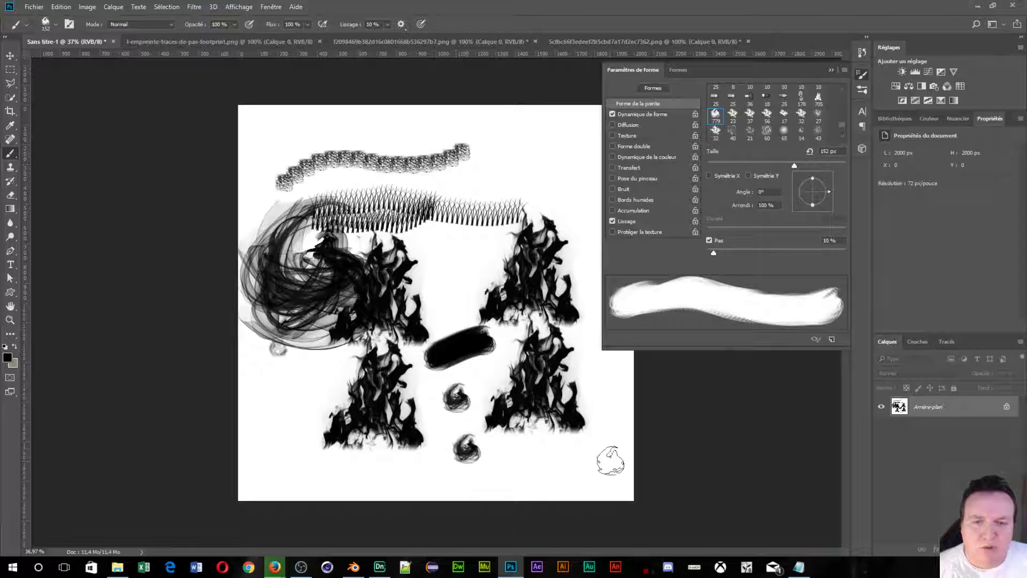
{"action": "left_click", "coordinate": [576, 463]}
{"action": "left_click", "coordinate": [422, 464]}
{"action": "left_click", "coordinate": [353, 464]}
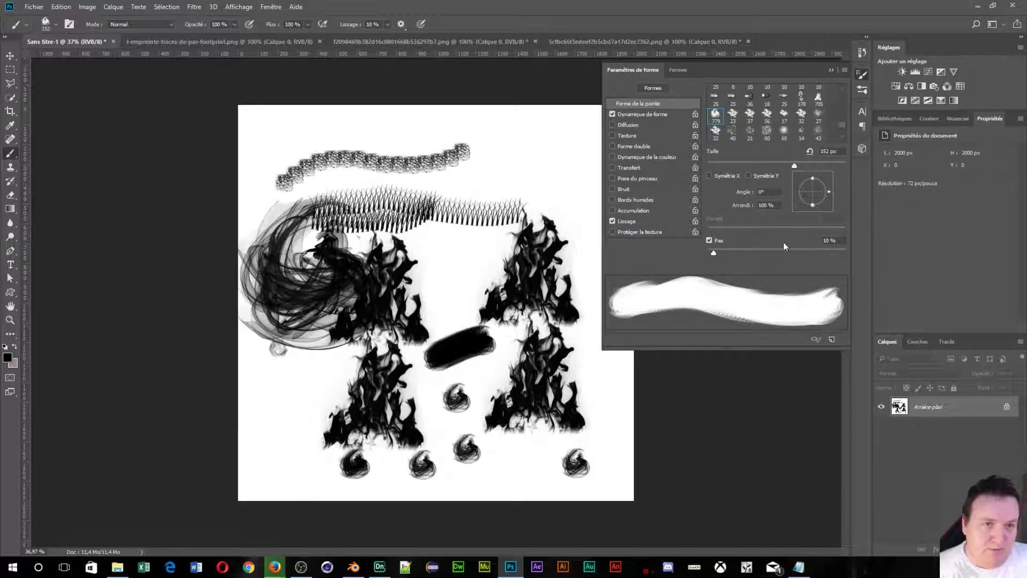
Widen the brush spacing (Pas) to 353% and paint a row of separate dabs across the top.
{"action": "left_click_drag", "start_coordinate": [715, 253], "coordinate": [737, 258]}
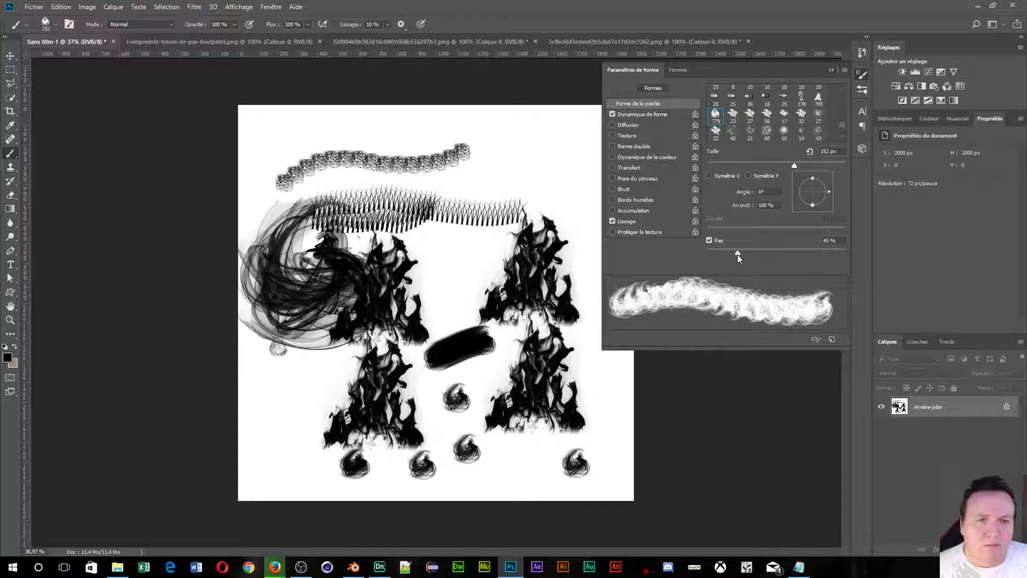
{"action": "mouse_move", "coordinate": [737, 255]}
{"action": "left_mouse_down"}
{"action": "mouse_move", "coordinate": [844, 273]}
{"action": "mouse_move", "coordinate": [822, 271]}
{"action": "left_mouse_up"}
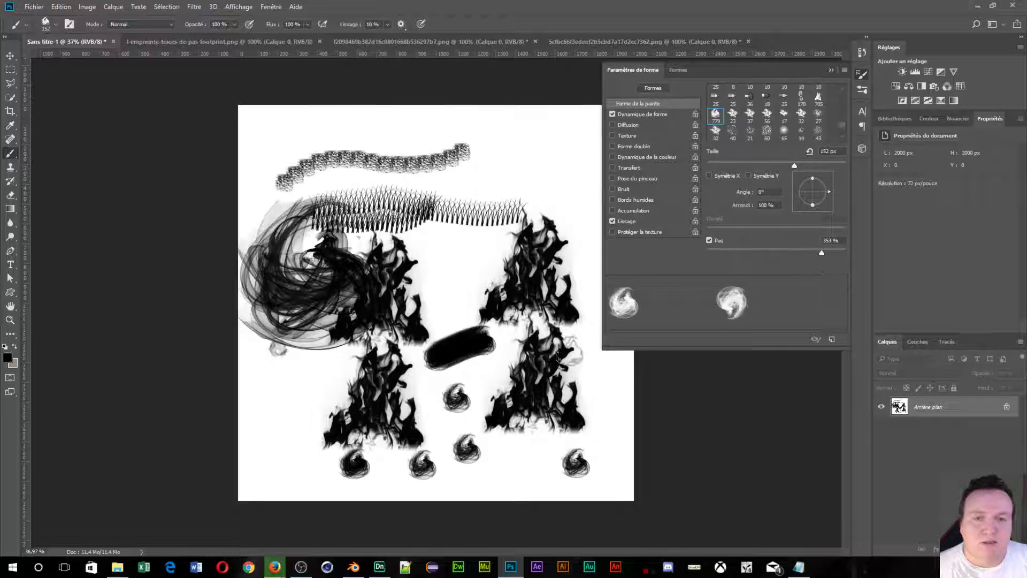
{"action": "mouse_move", "coordinate": [255, 138]}
{"action": "left_mouse_down"}
{"action": "mouse_move", "coordinate": [334, 115]}
{"action": "mouse_move", "coordinate": [533, 150]}
{"action": "mouse_move", "coordinate": [530, 131]}
{"action": "mouse_move", "coordinate": [485, 188]}
{"action": "mouse_move", "coordinate": [375, 198]}
{"action": "mouse_move", "coordinate": [321, 181]}
{"action": "mouse_move", "coordinate": [294, 152]}
{"action": "mouse_move", "coordinate": [272, 164]}
{"action": "mouse_move", "coordinate": [272, 240]}
{"action": "mouse_move", "coordinate": [366, 257]}
{"action": "mouse_move", "coordinate": [490, 231]}
{"action": "mouse_move", "coordinate": [545, 195]}
{"action": "mouse_move", "coordinate": [559, 145]}
{"action": "mouse_move", "coordinate": [496, 134]}
{"action": "mouse_move", "coordinate": [361, 143]}
{"action": "mouse_move", "coordinate": [313, 200]}
{"action": "mouse_move", "coordinate": [287, 358]}
{"action": "mouse_move", "coordinate": [502, 252]}
{"action": "left_mouse_up"}
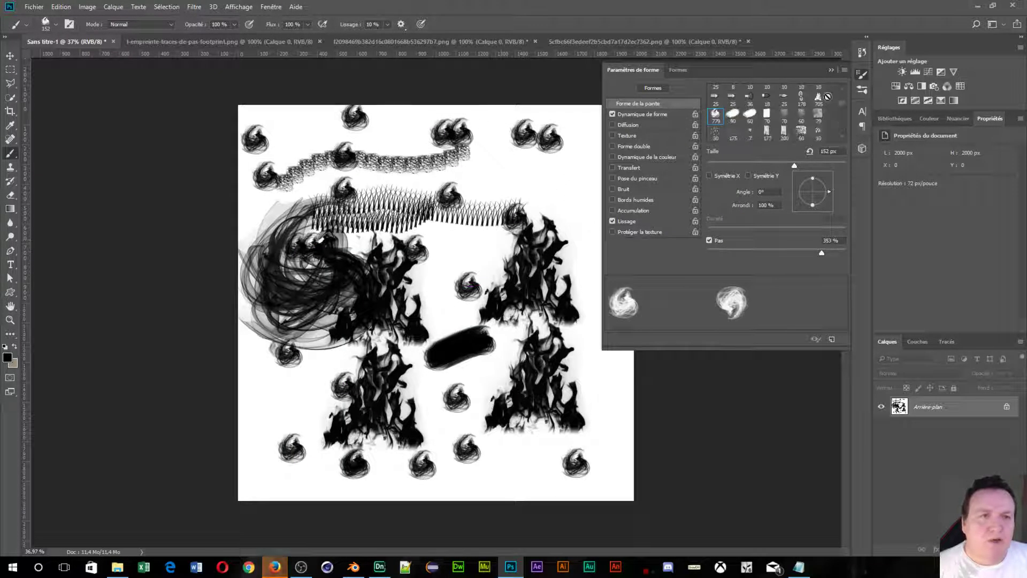
Select the 178 px footprint brush, fill the canvas with white, and paint a test stroke.
{"action": "left_click", "coordinate": [801, 98]}
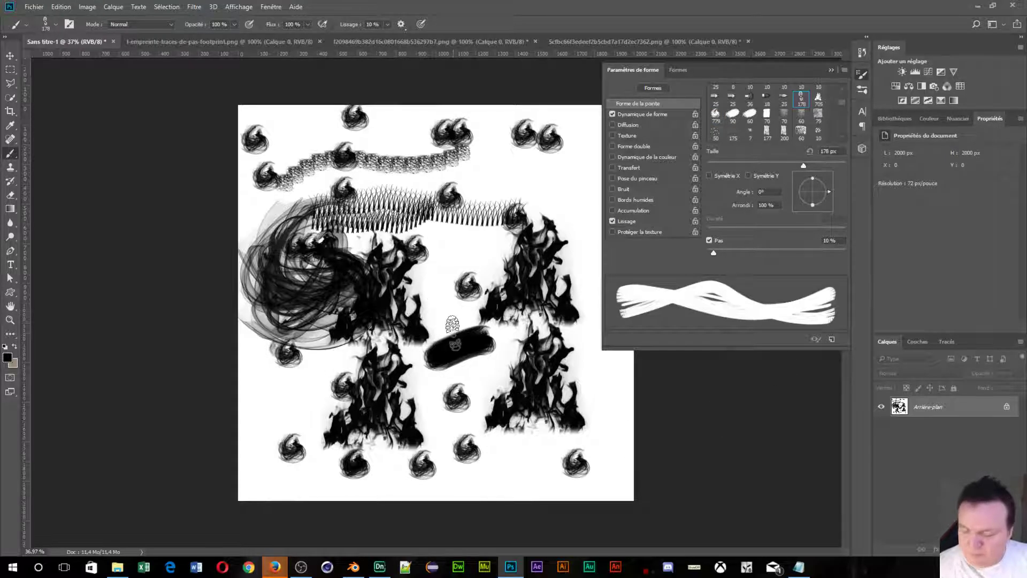
{"action": "key", "text": "shift+BackSpace"}
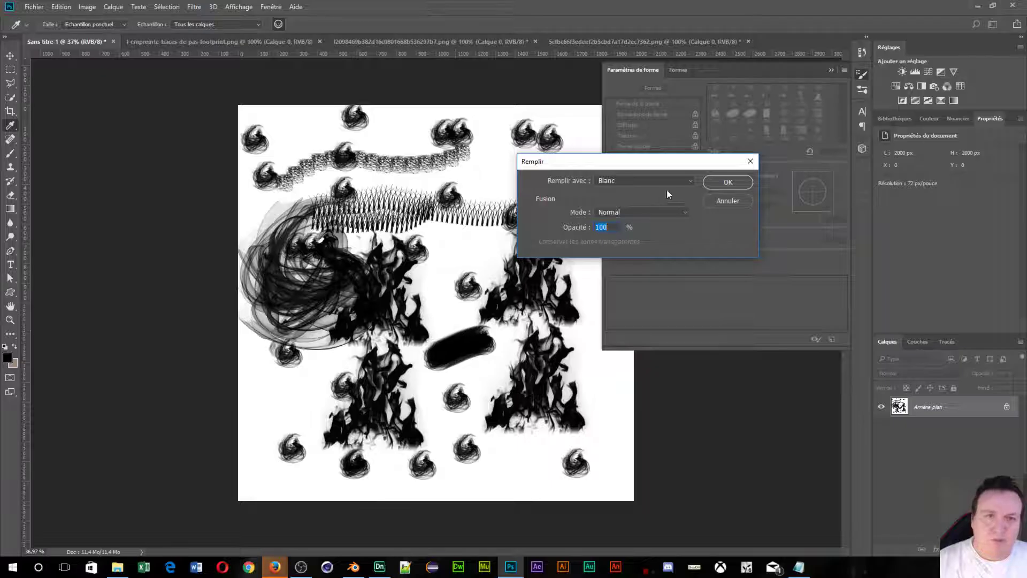
{"action": "left_click", "coordinate": [728, 182]}
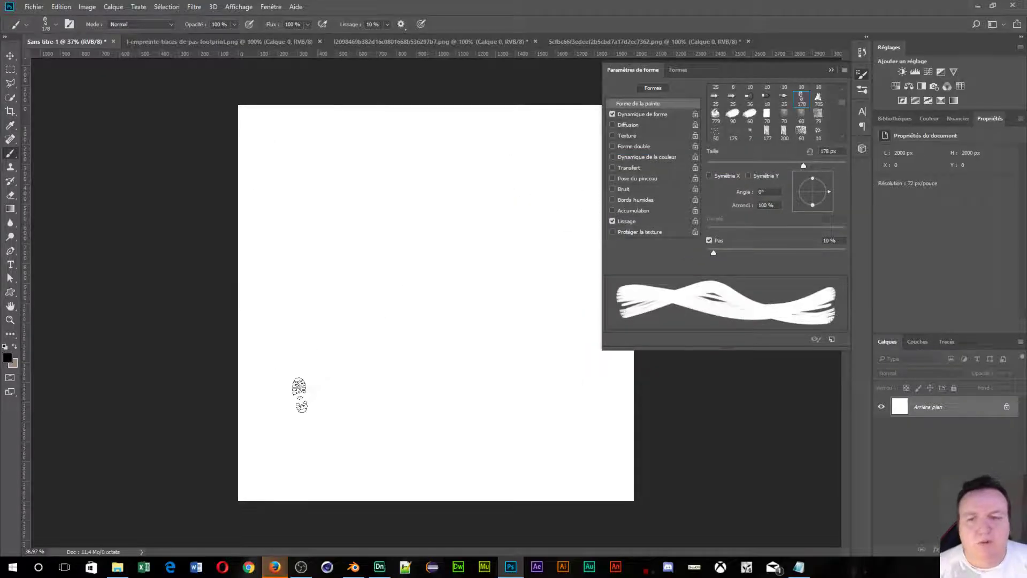
{"action": "left_click_drag", "start_coordinate": [301, 403], "coordinate": [300, 187]}
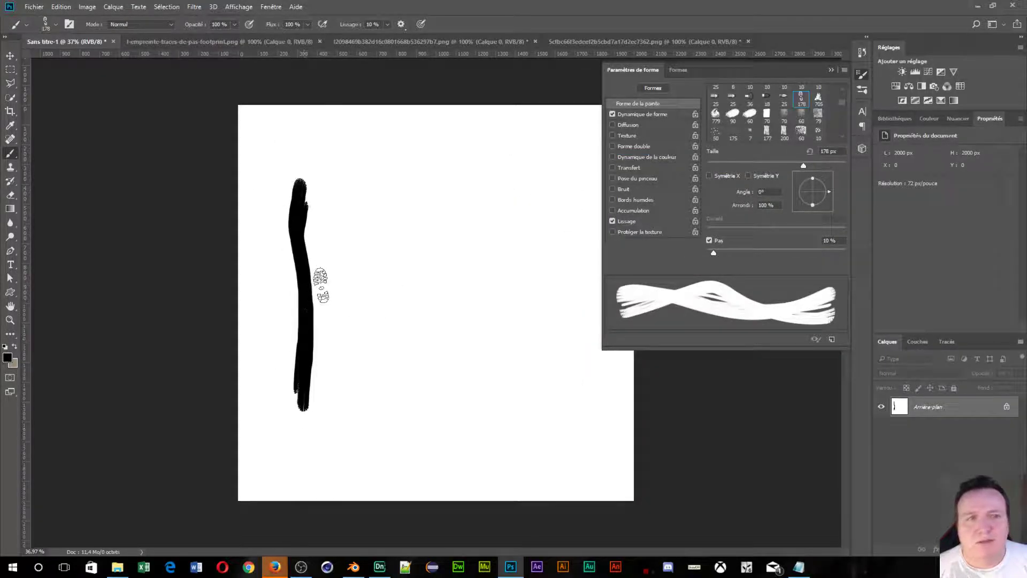
Flip the footprint tip on X and Y, angle it 74°, roundness 100%, spacing 268%.
{"action": "left_click", "coordinate": [709, 176]}
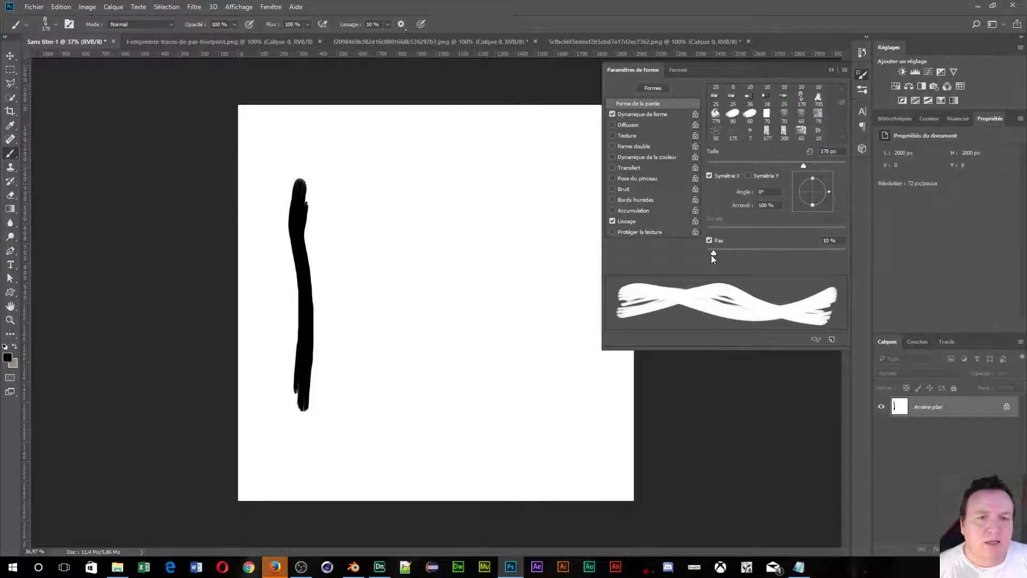
{"action": "mouse_move", "coordinate": [713, 254]}
{"action": "left_mouse_down"}
{"action": "mouse_move", "coordinate": [845, 273]}
{"action": "mouse_move", "coordinate": [828, 273]}
{"action": "left_mouse_up"}
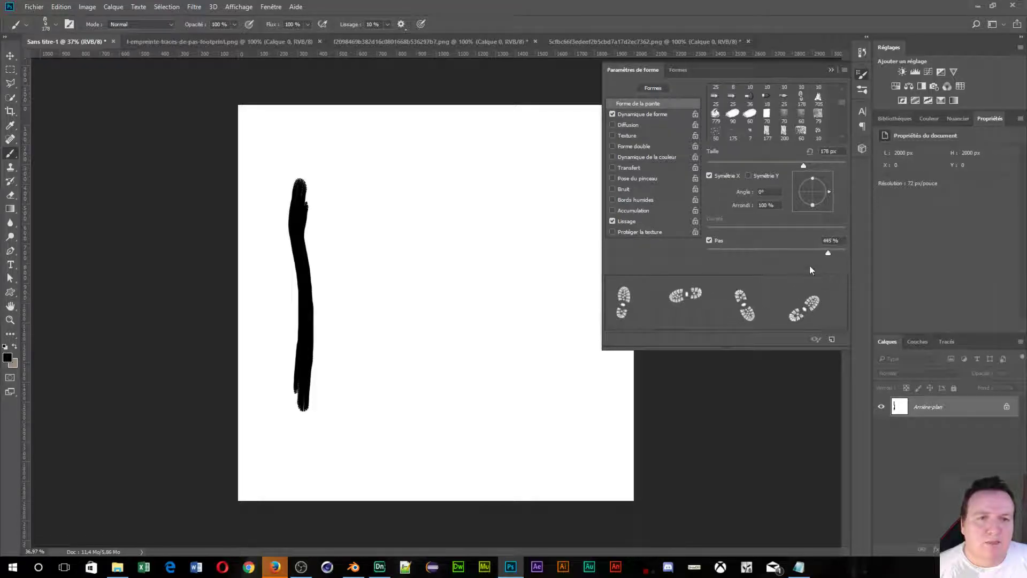
{"action": "left_click", "coordinate": [749, 176]}
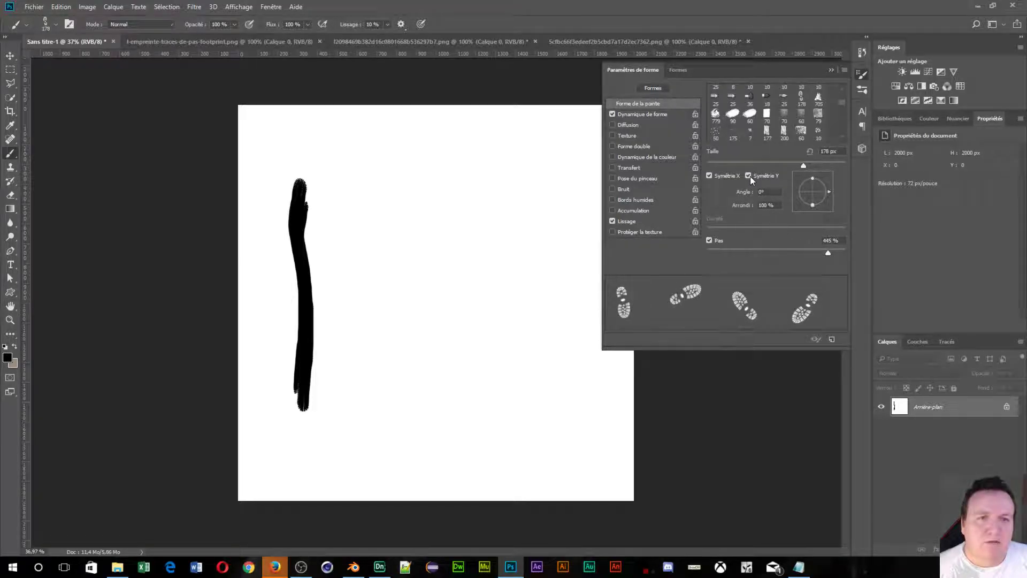
{"action": "left_click", "coordinate": [710, 176]}
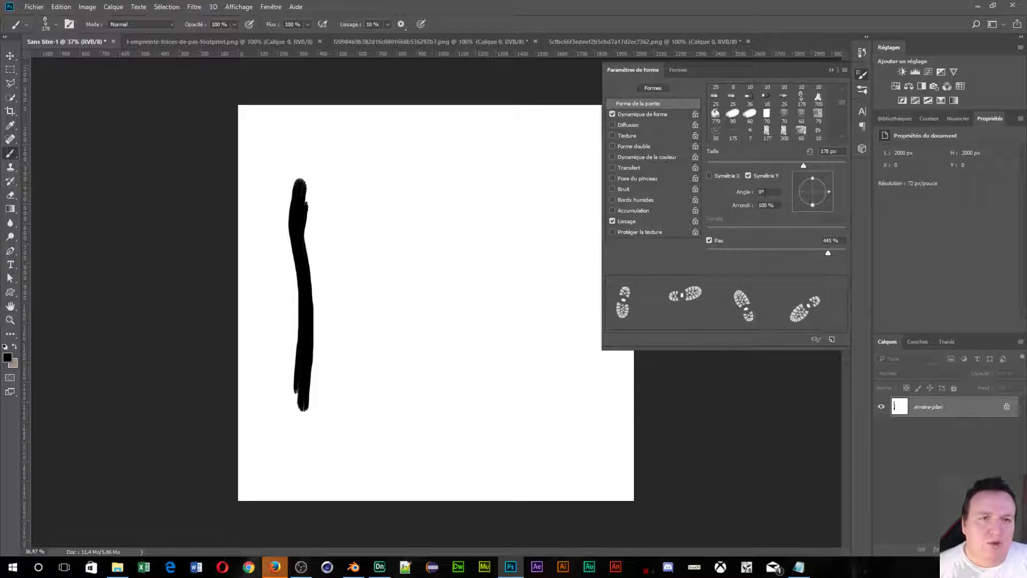
{"action": "left_click_drag", "start_coordinate": [736, 197], "coordinate": [770, 202]}
{"action": "left_click_drag", "start_coordinate": [748, 194], "coordinate": [741, 199]}
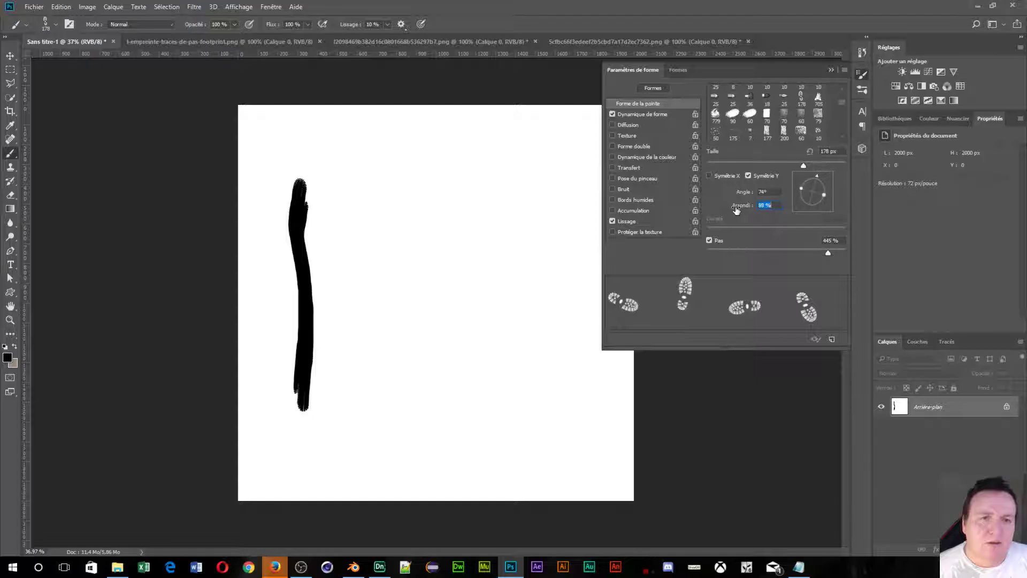
{"action": "left_click_drag", "start_coordinate": [736, 209], "coordinate": [746, 211]}
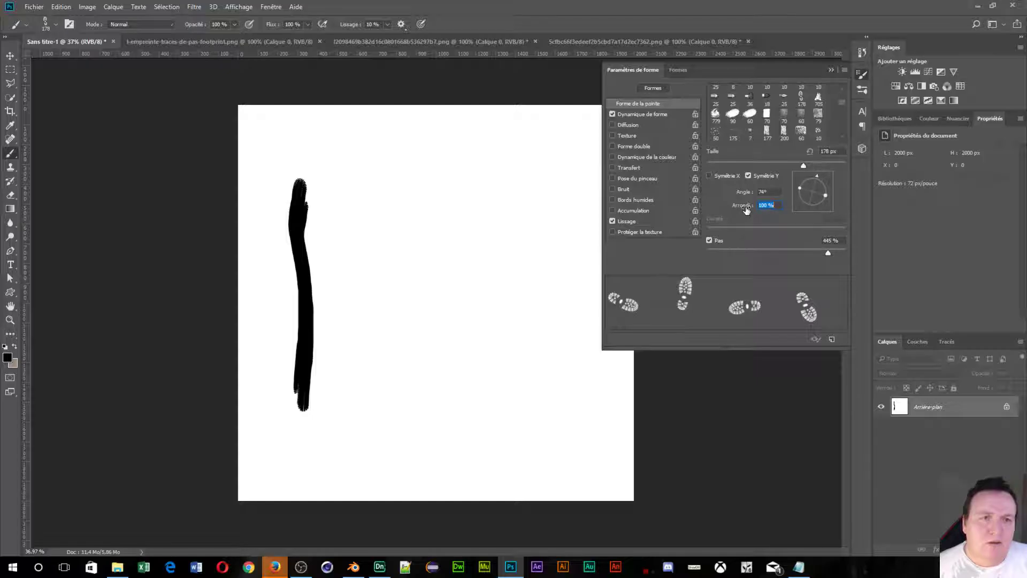
{"action": "left_click", "coordinate": [709, 176]}
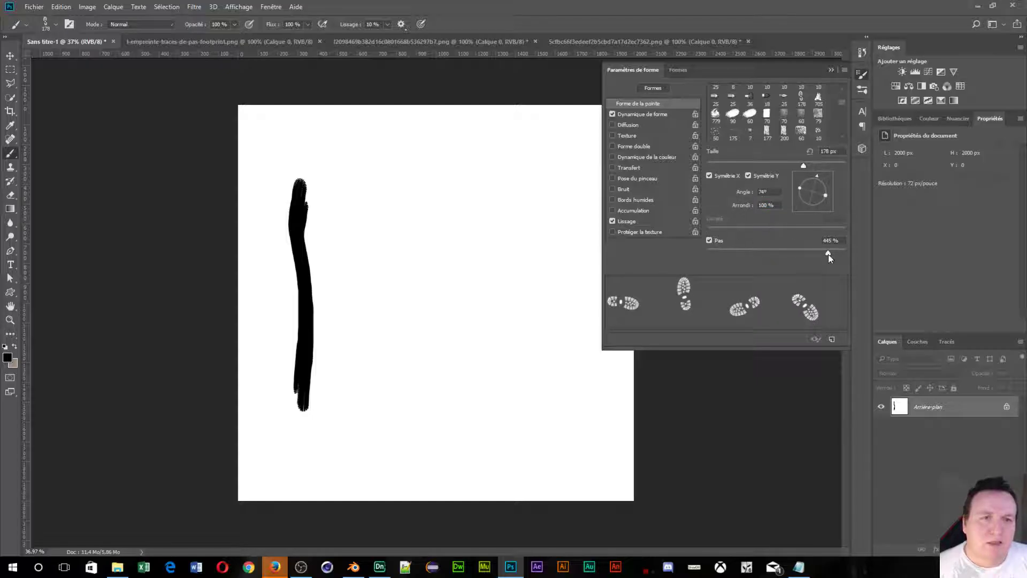
{"action": "left_click_drag", "start_coordinate": [829, 255], "coordinate": [816, 289]}
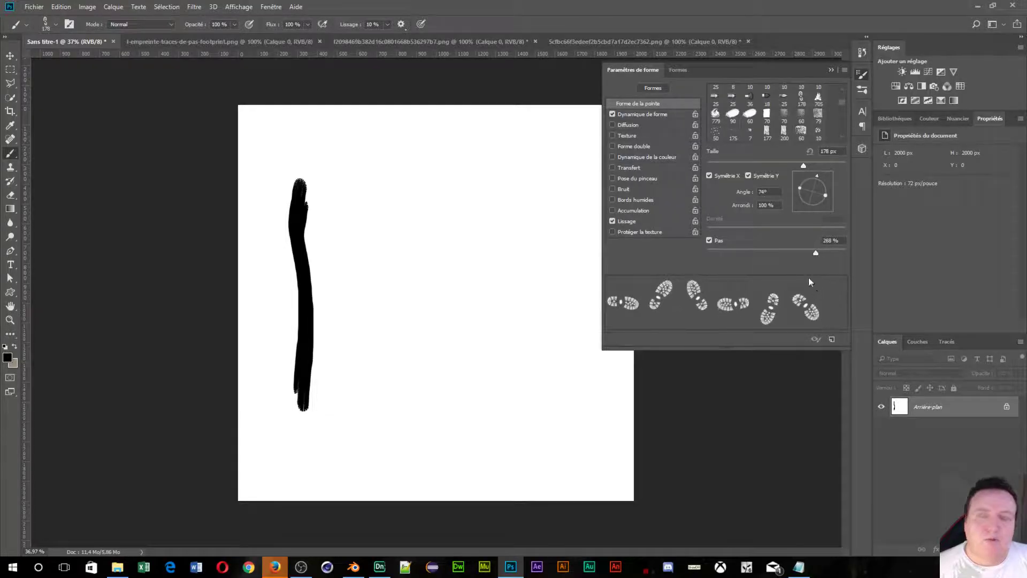
Enlarge the footprint PNG's canvas to 400 × 800 pixels with Taille de la zone de travail.
{"action": "left_click", "coordinate": [196, 41]}
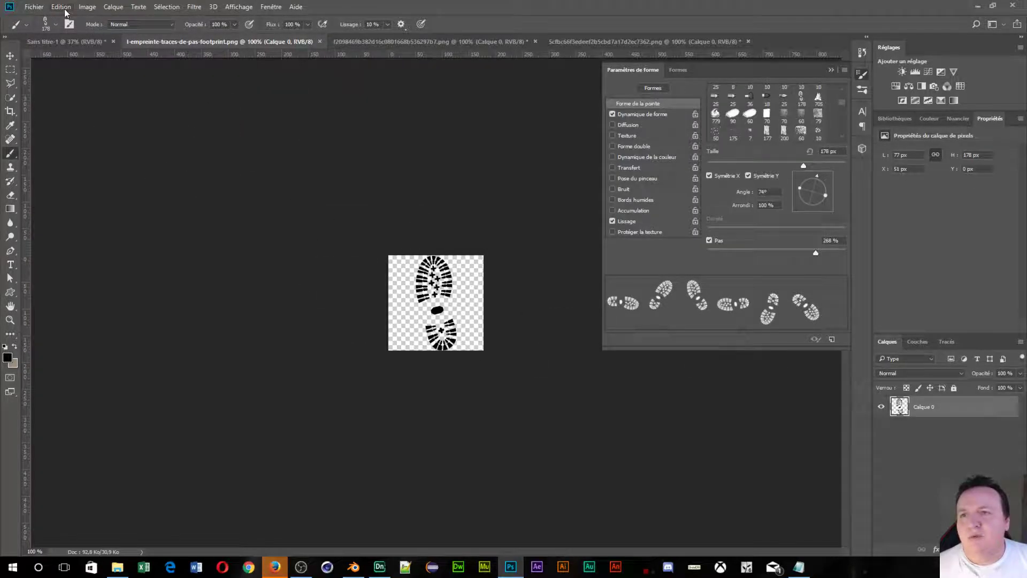
{"action": "left_click", "coordinate": [86, 7]}
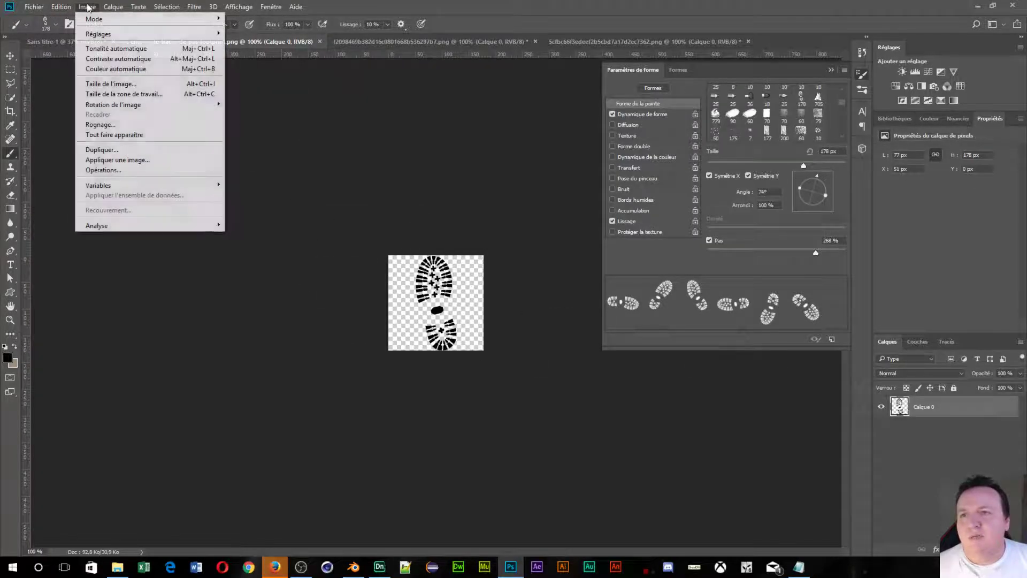
{"action": "left_click", "coordinate": [119, 94]}
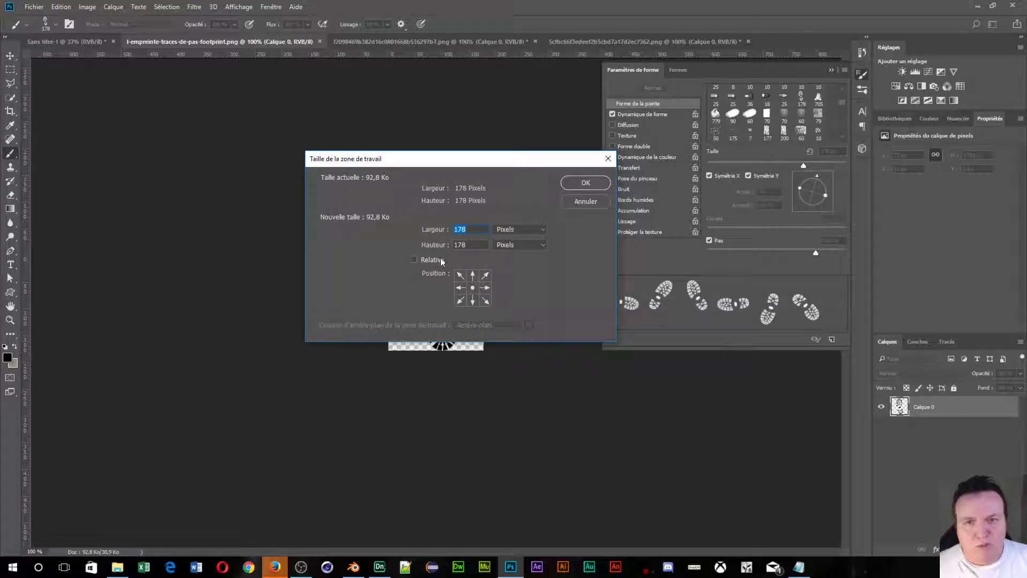
{"action": "type", "text": "4"}
{"action": "key", "text": "BackSpace"}
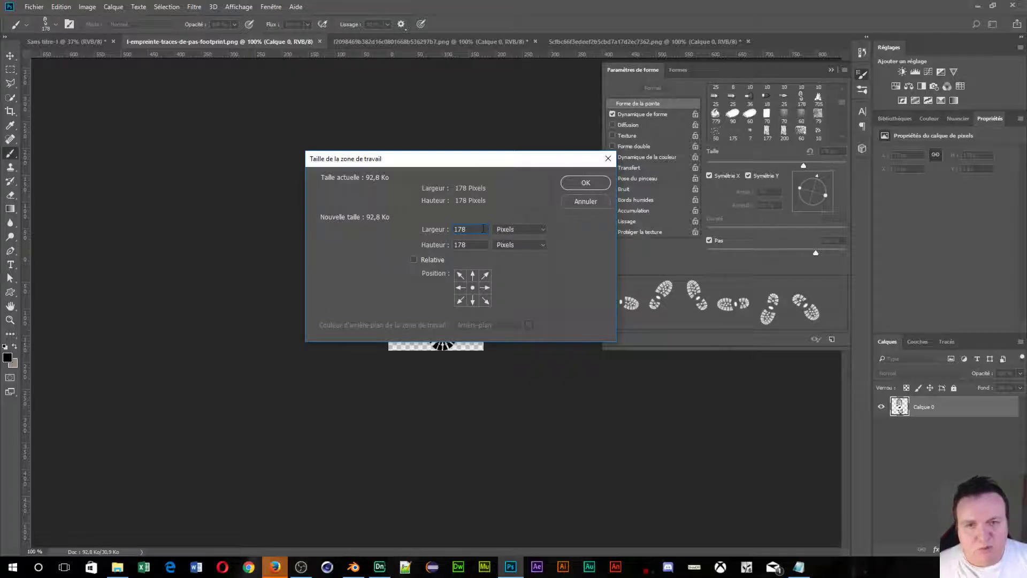
{"action": "left_click", "coordinate": [429, 235]}
{"action": "type", "text": "800"}
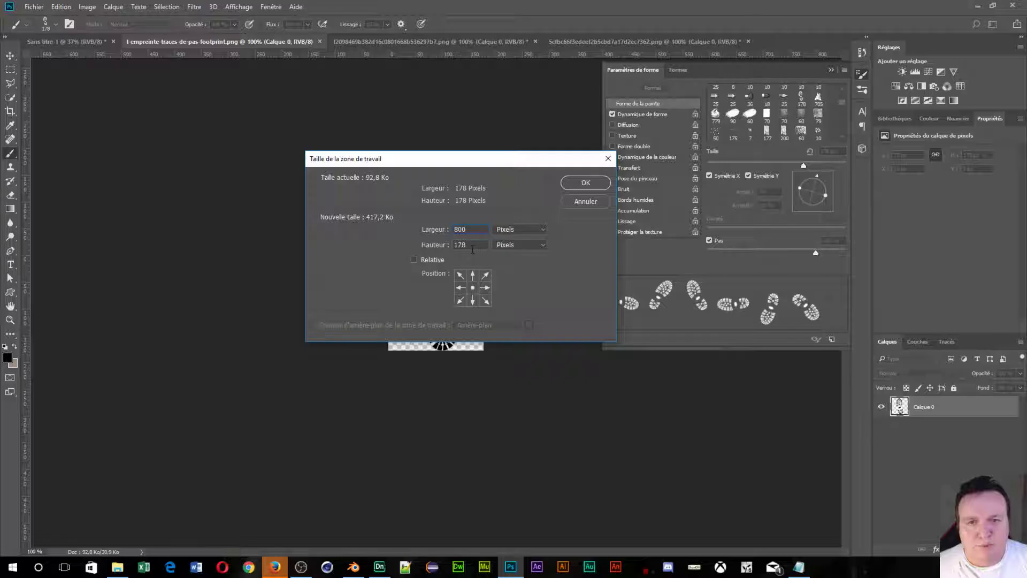
{"action": "type", "text": "400"}
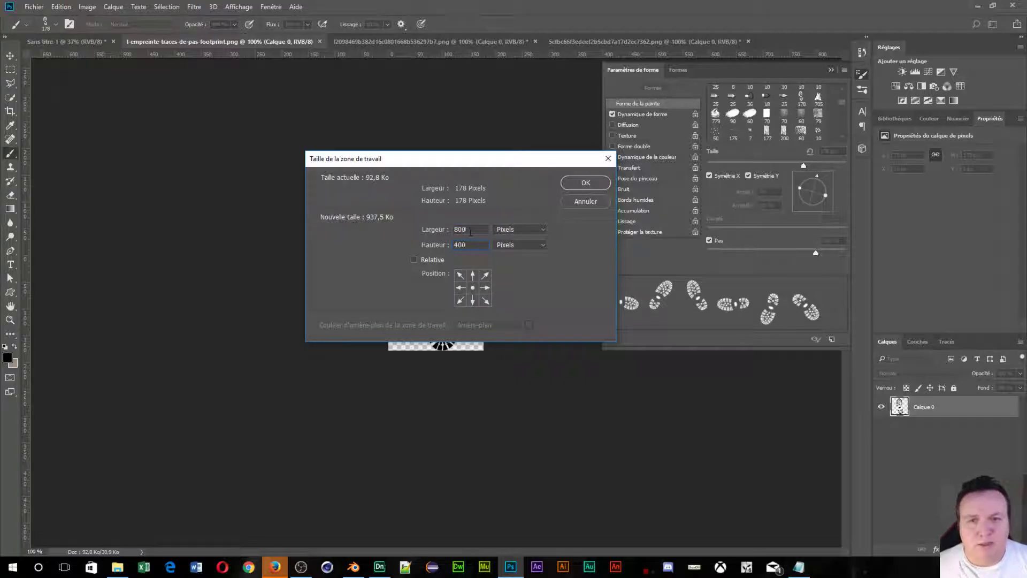
{"action": "type", "text": "400"}
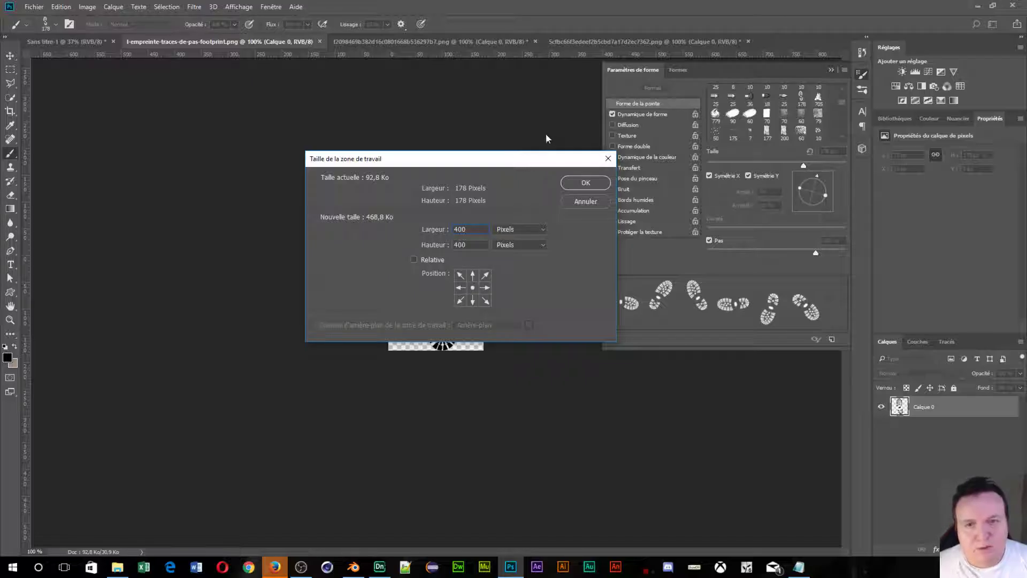
{"action": "type", "text": "800"}
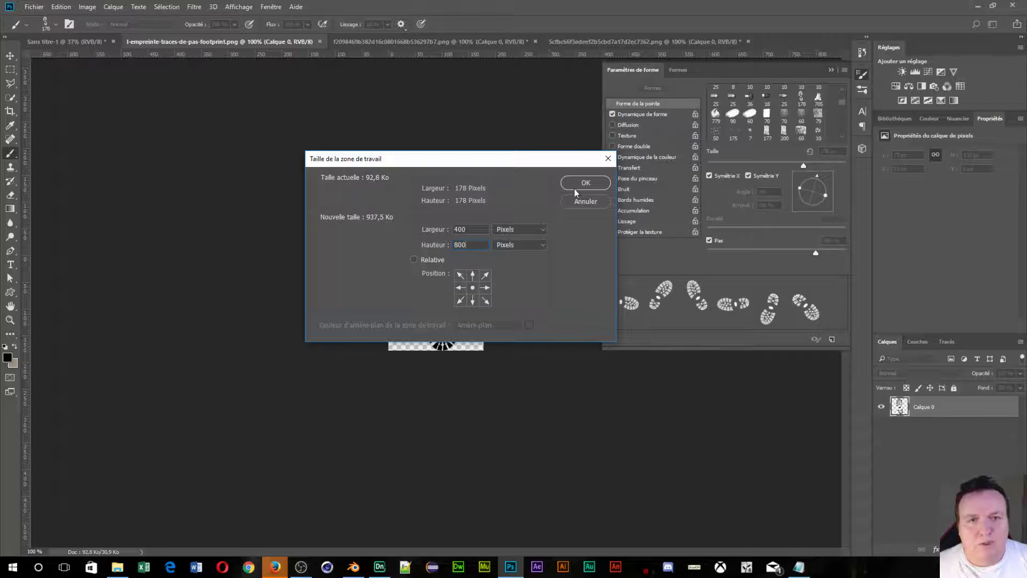
{"action": "left_click", "coordinate": [575, 188]}
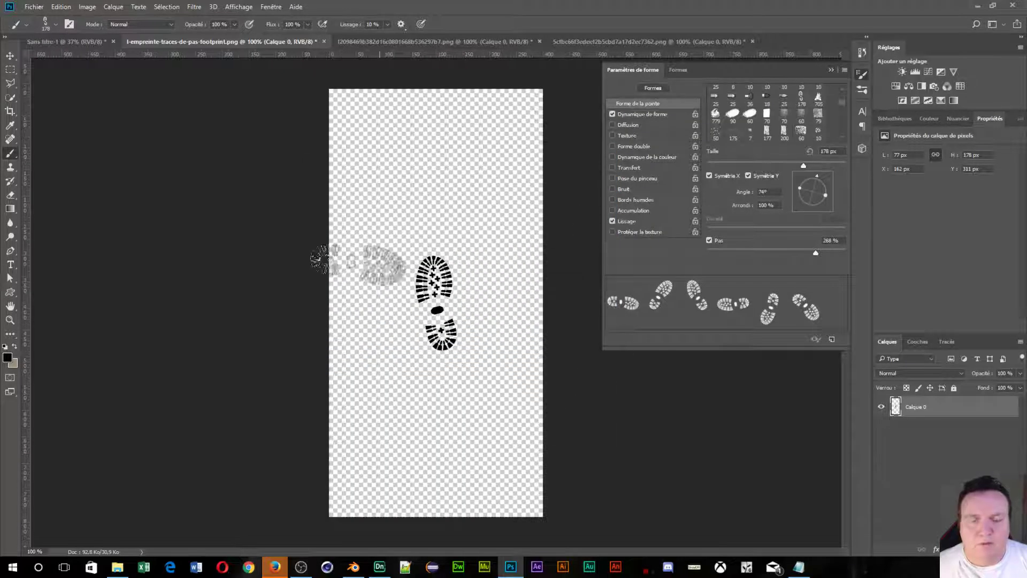
Move the footprint down and left, then duplicate its layer.
{"action": "left_click", "coordinate": [9, 58]}
{"action": "mouse_move", "coordinate": [452, 330]}
{"action": "left_mouse_down"}
{"action": "mouse_move", "coordinate": [437, 338]}
{"action": "mouse_move", "coordinate": [384, 457]}
{"action": "mouse_move", "coordinate": [411, 439]}
{"action": "mouse_move", "coordinate": [409, 384]}
{"action": "mouse_move", "coordinate": [409, 398]}
{"action": "left_mouse_up"}
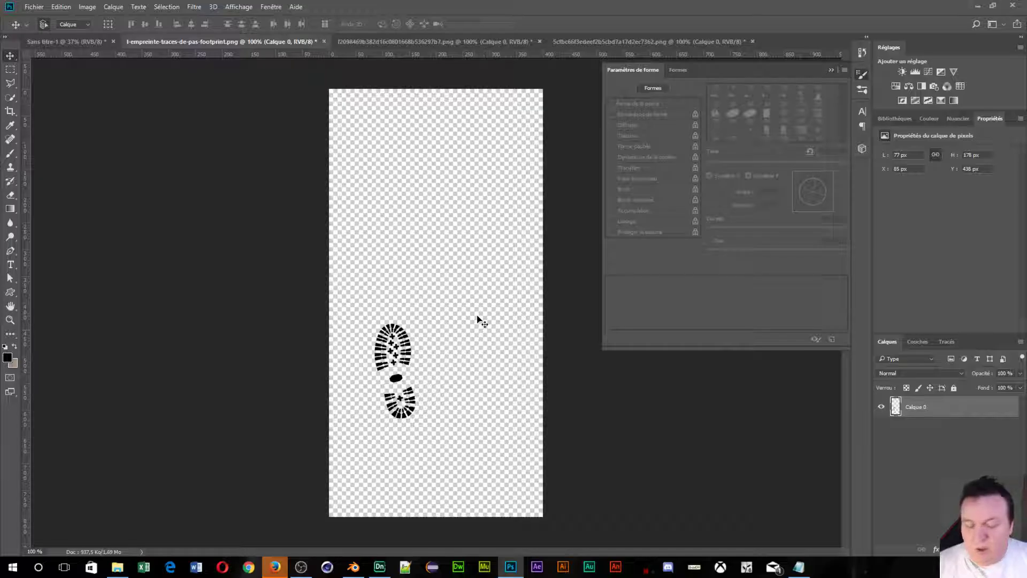
{"action": "key", "text": "ctrl+j"}
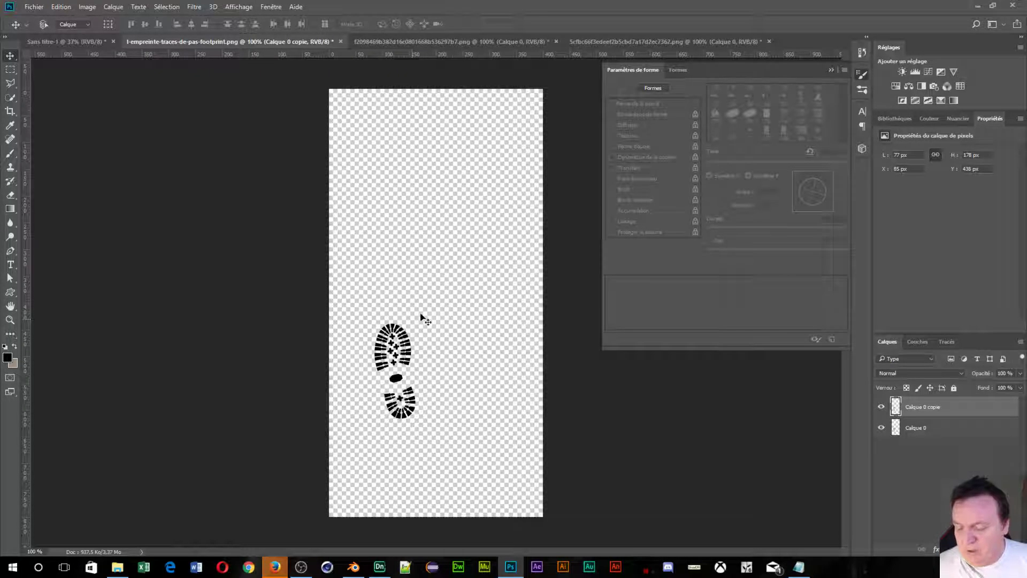
Flip the copy horizontally, place it up-right, tilt it about 10°, and shift it 25 px left.
{"action": "key", "text": "ctrl+t"}
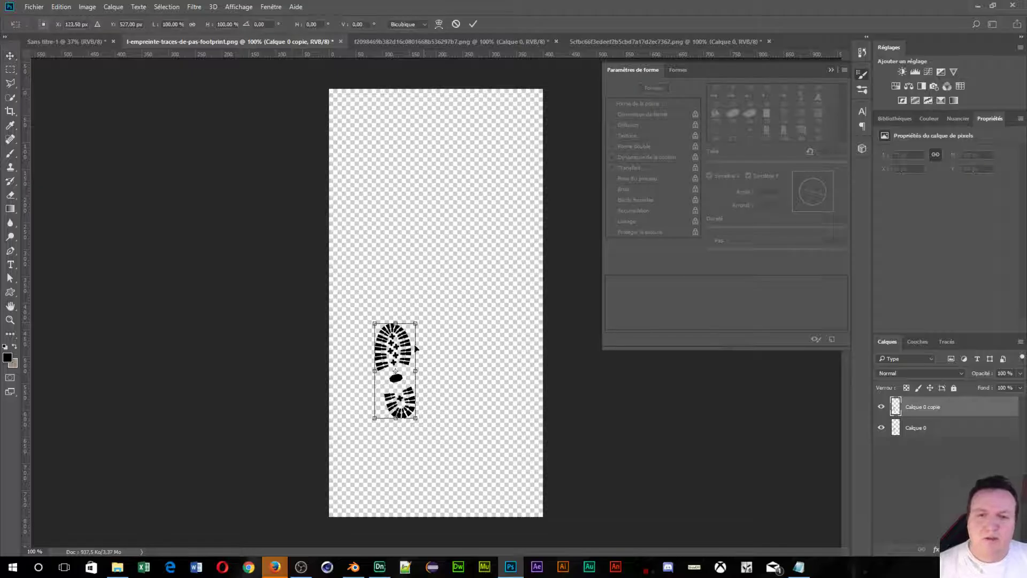
{"action": "right_click", "coordinate": [395, 351]}
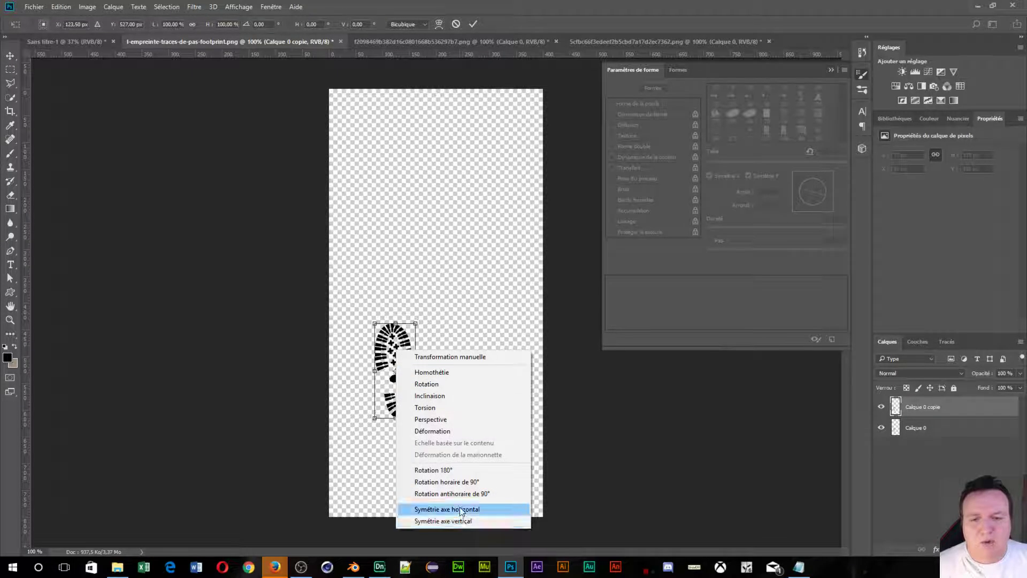
{"action": "left_click", "coordinate": [462, 511]}
{"action": "left_click_drag", "start_coordinate": [402, 366], "coordinate": [479, 241]}
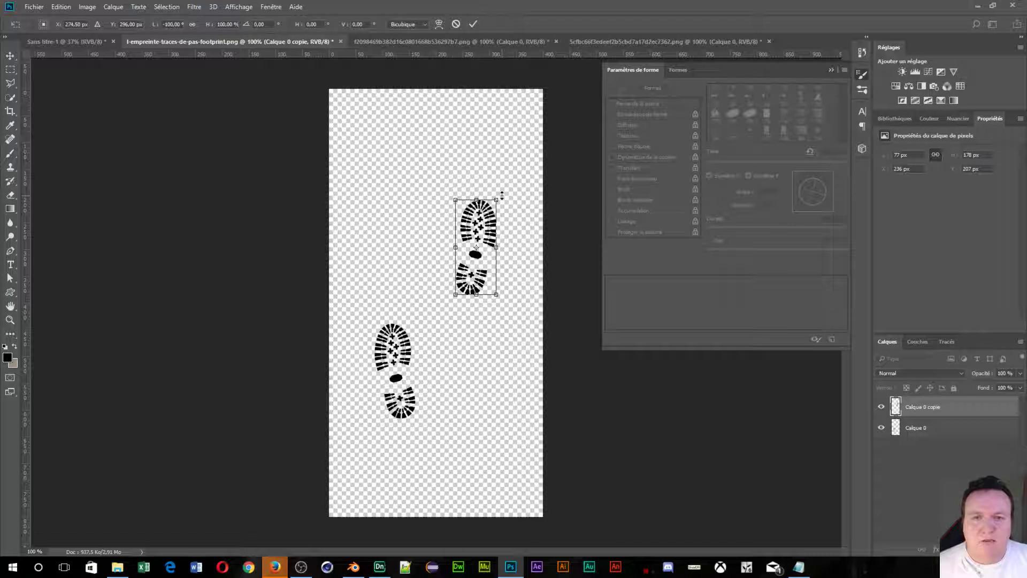
{"action": "left_click_drag", "start_coordinate": [504, 196], "coordinate": [496, 190]}
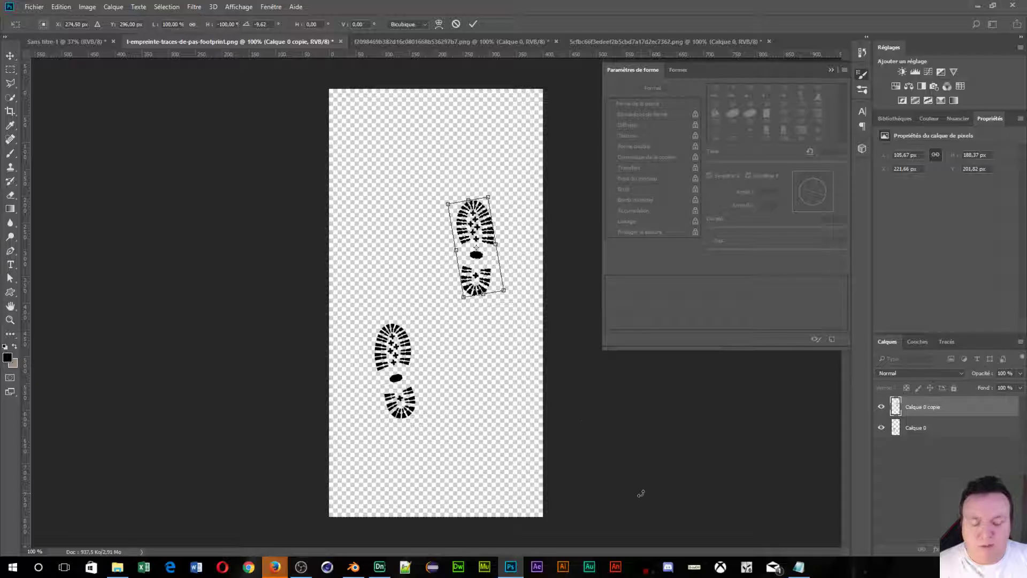
{"action": "key", "text": "Return"}
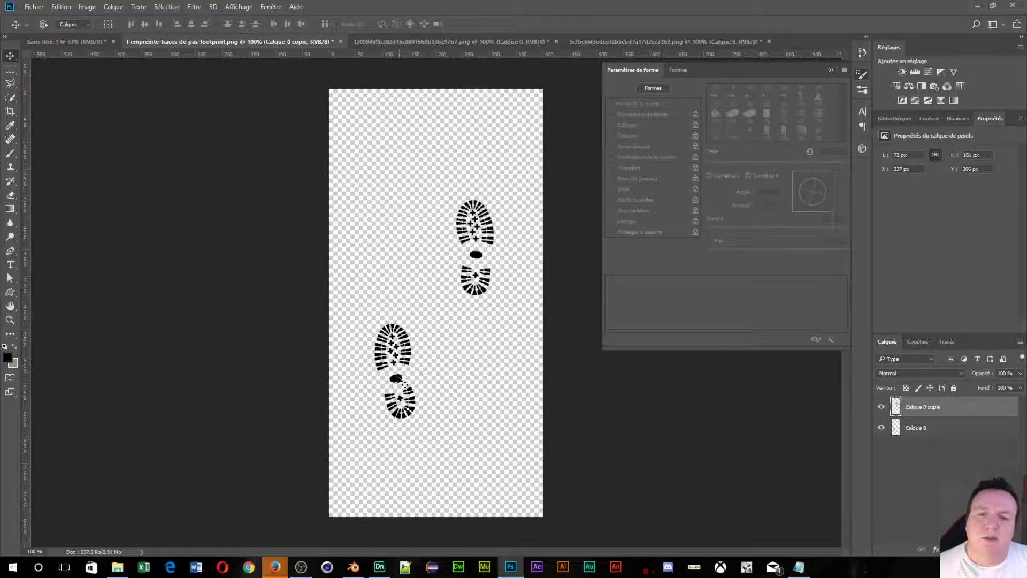
{"action": "left_click_drag", "start_coordinate": [405, 385], "coordinate": [375, 373]}
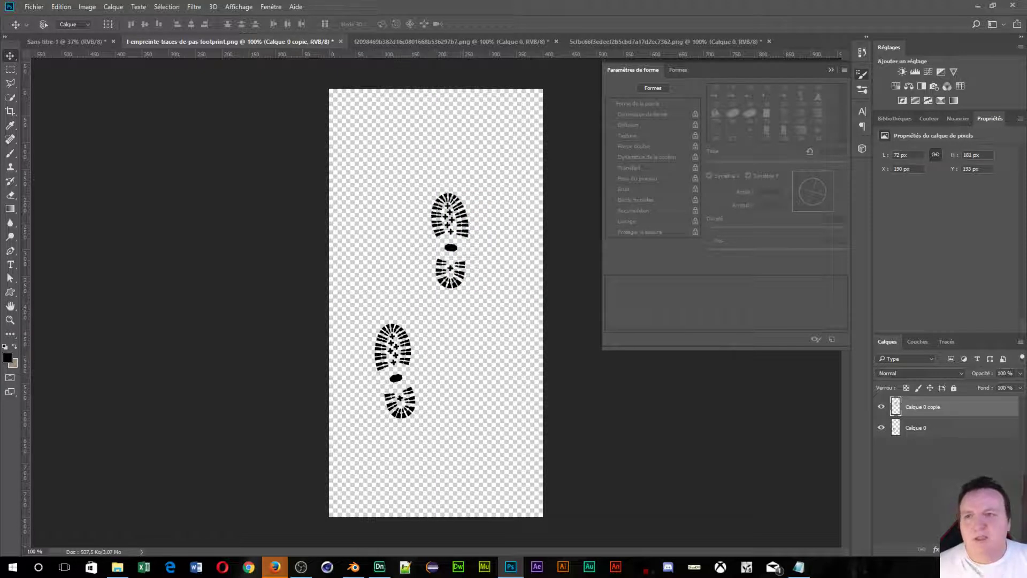
Crop away the empty space above and below the footprints.
{"action": "left_click", "coordinate": [10, 110]}
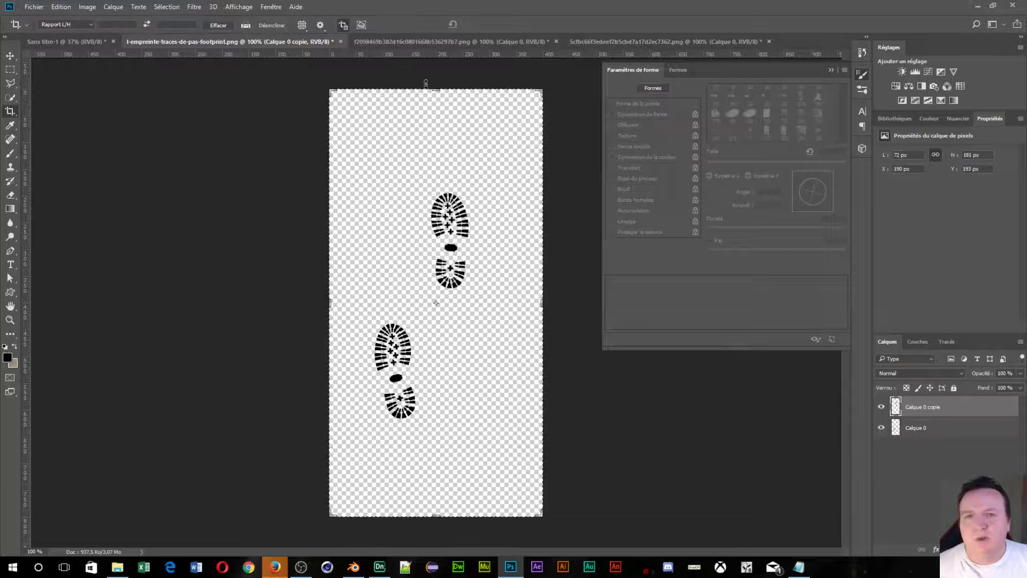
{"action": "left_click_drag", "start_coordinate": [436, 92], "coordinate": [433, 138]}
{"action": "left_click_drag", "start_coordinate": [437, 470], "coordinate": [436, 422]}
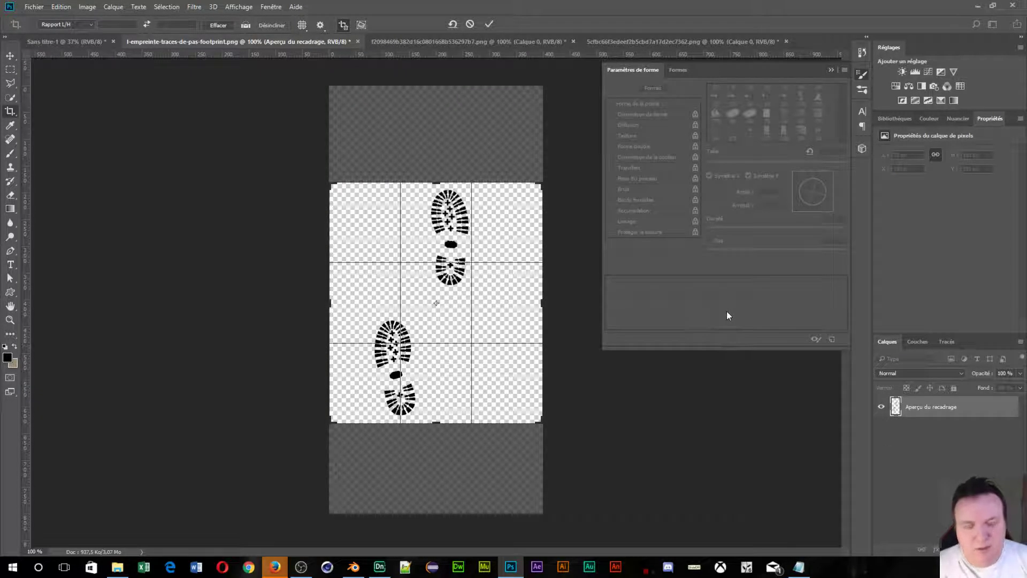
{"action": "key", "text": "Return"}
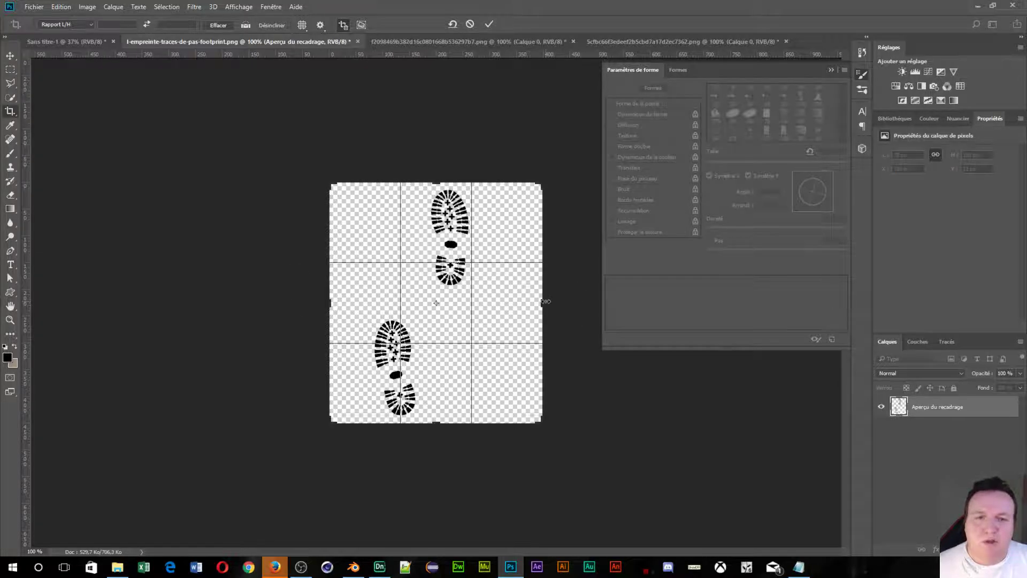
Crop off the empty margins on the left and right of the footprints.
{"action": "left_click_drag", "start_coordinate": [542, 303], "coordinate": [508, 303]}
{"action": "left_click_drag", "start_coordinate": [361, 304], "coordinate": [377, 304]}
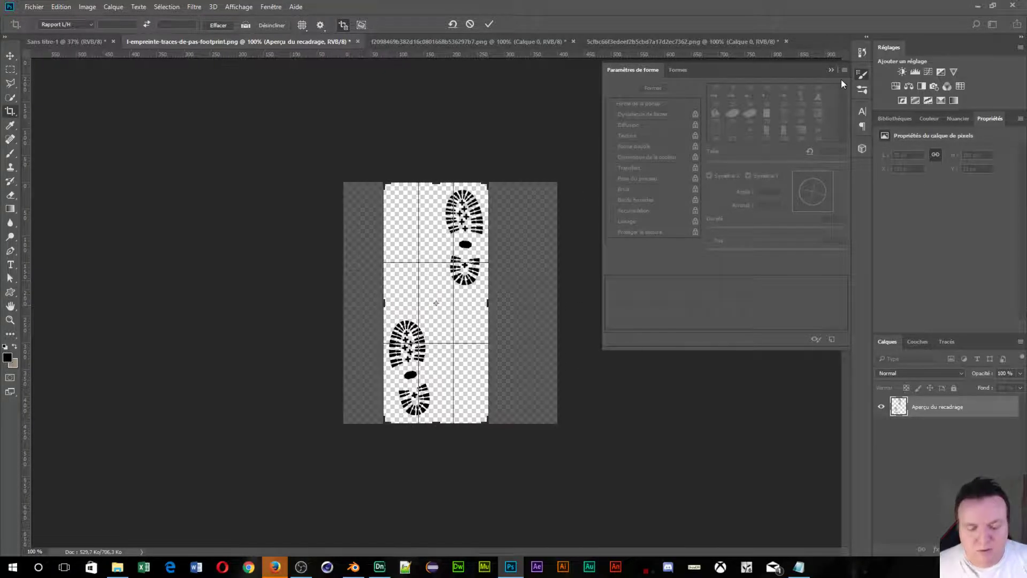
{"action": "key", "text": "Return"}
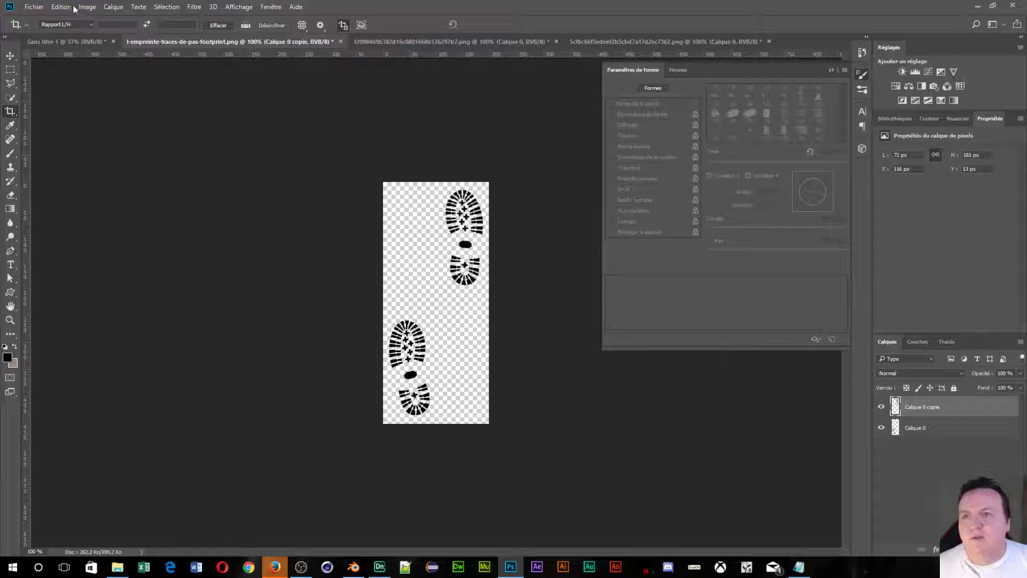
Define the cropped footprints as a brush preset named 'personne qui marche' via Définir une forme prédéfinie.
{"action": "left_click", "coordinate": [59, 7]}
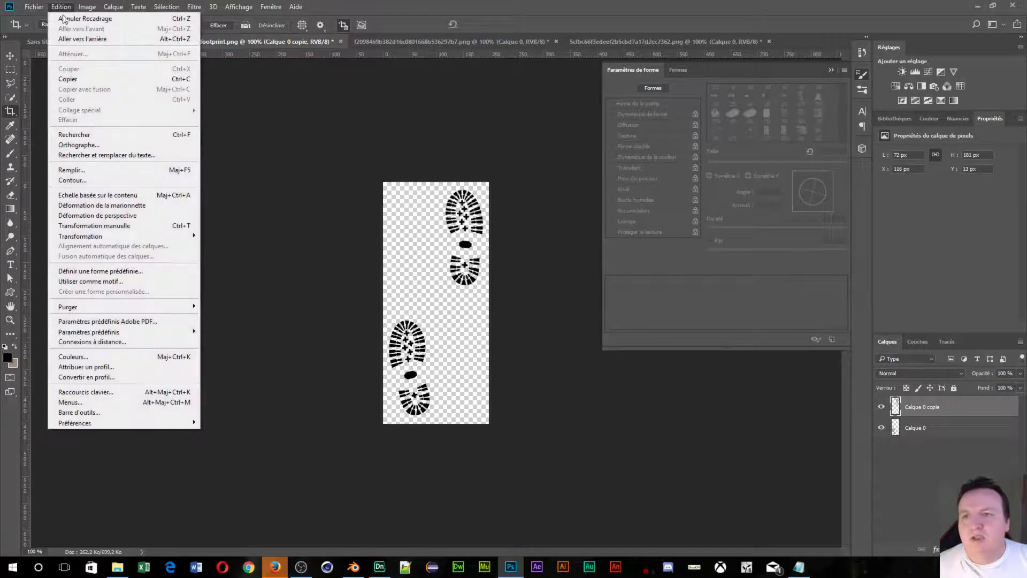
{"action": "left_click", "coordinate": [95, 270]}
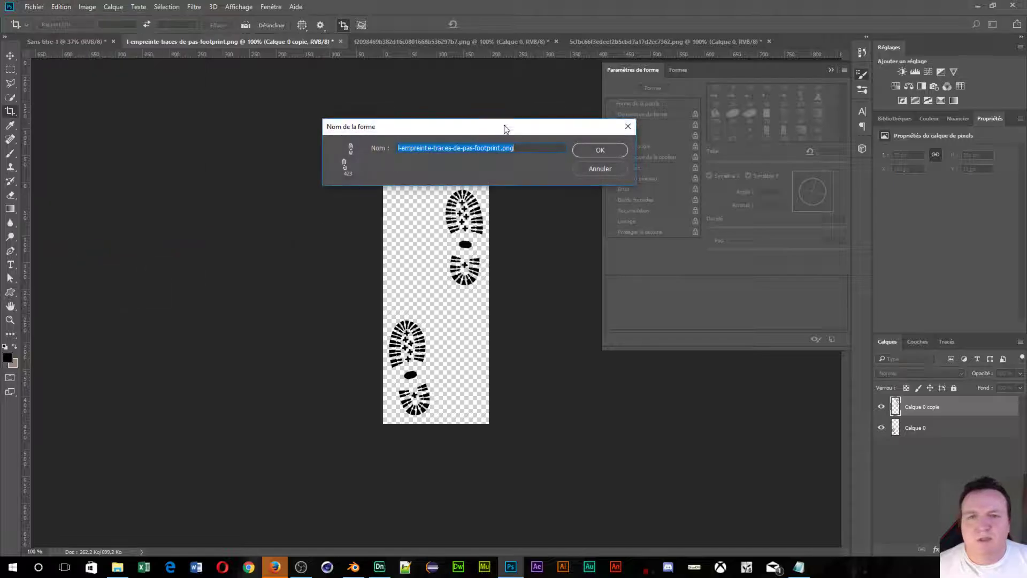
{"action": "left_click", "coordinate": [520, 148]}
{"action": "left_click_drag", "start_coordinate": [520, 147], "coordinate": [344, 139]}
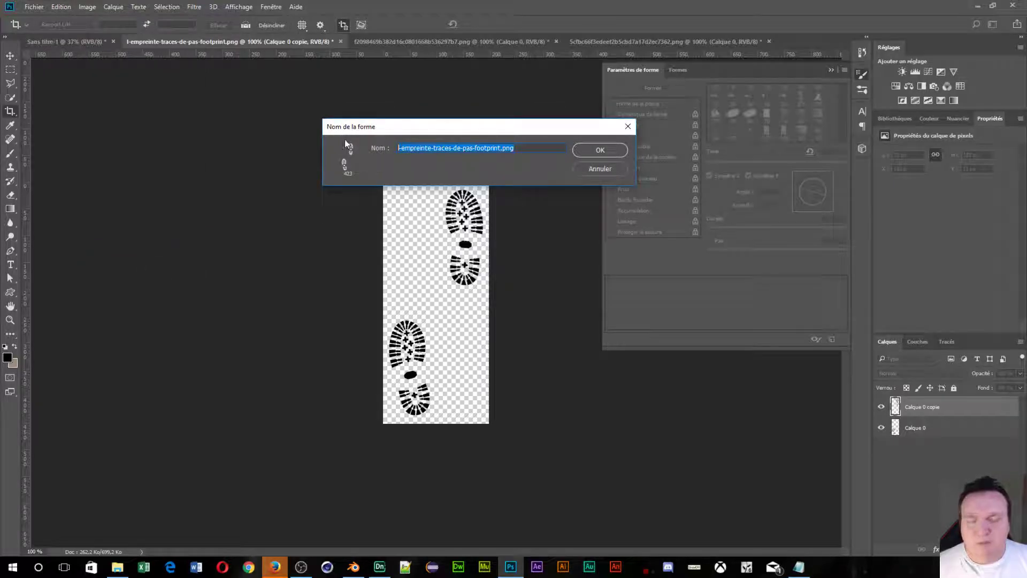
{"action": "type", "text": "per"}
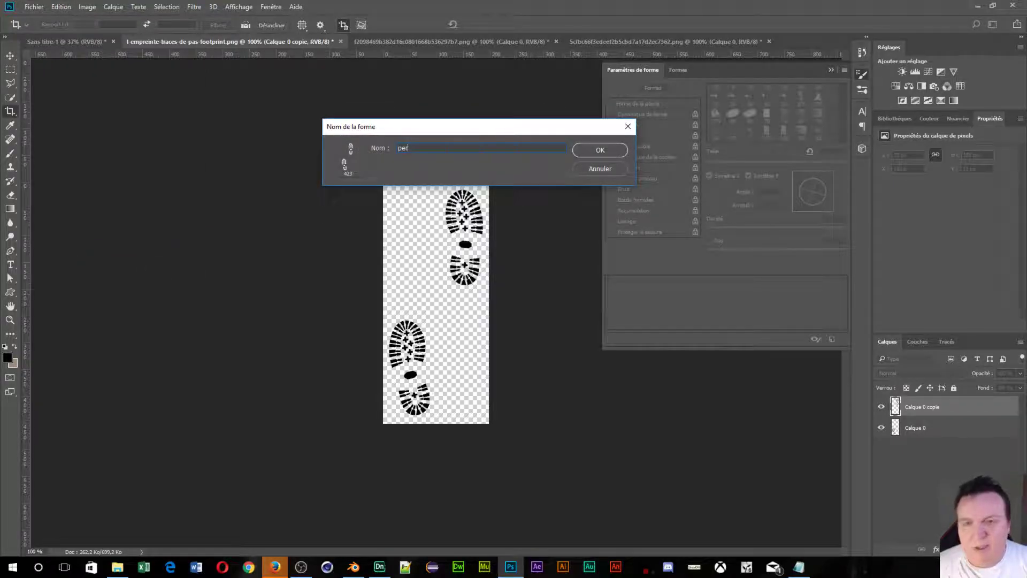
{"action": "type", "text": "sonne qui"}
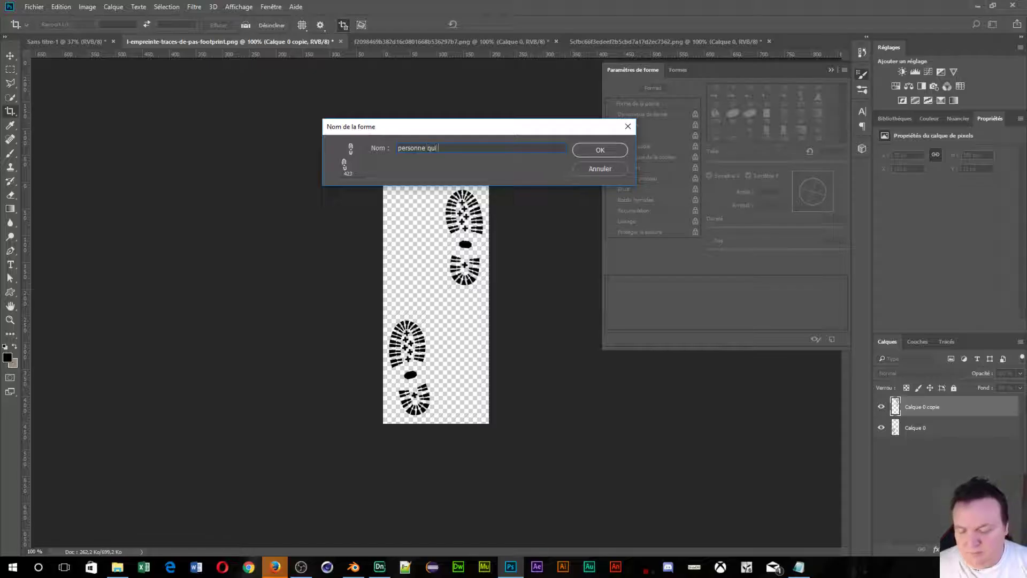
{"action": "type", "text": " marche"}
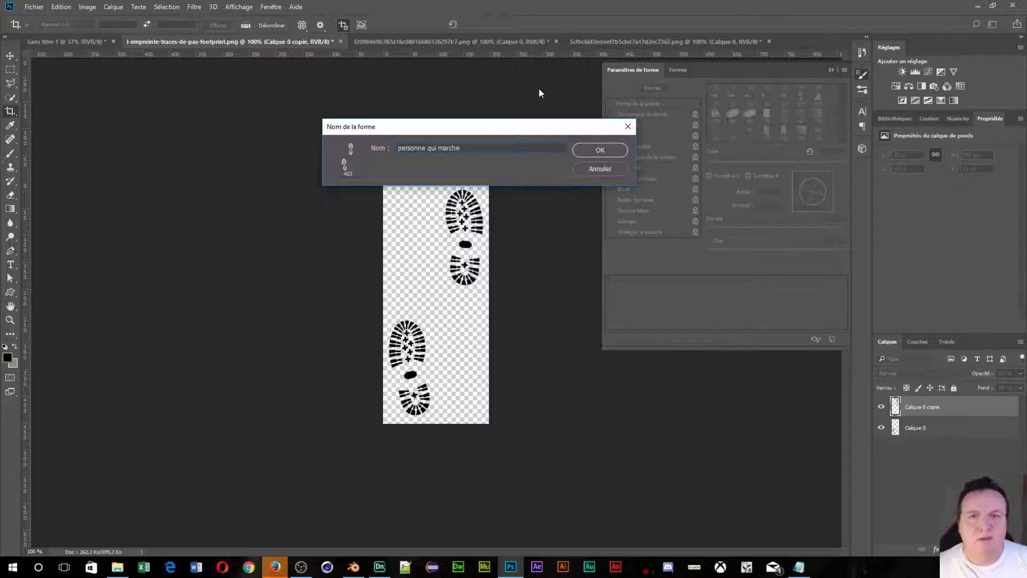
{"action": "left_click", "coordinate": [572, 153]}
{"action": "key", "text": "b"}
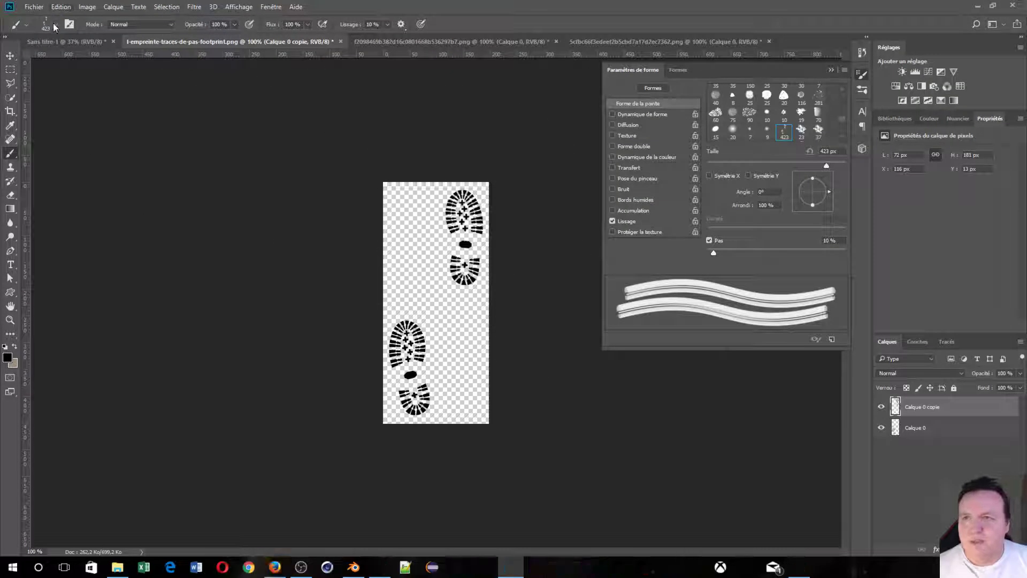
Paint test trails on Sans titre-1, then set the brush angle to -90° and spacing to 268%.
{"action": "left_click", "coordinate": [55, 44]}
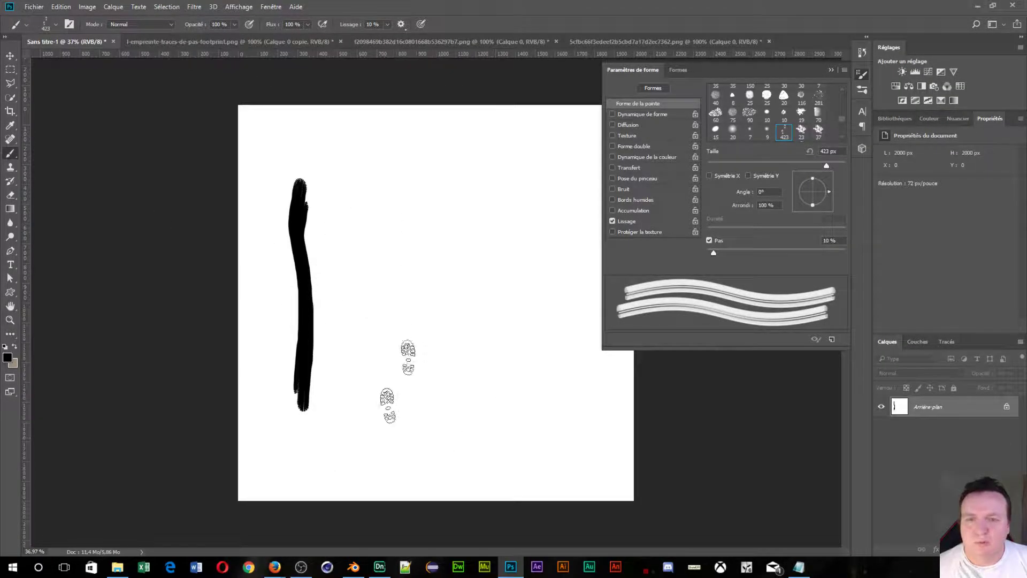
{"action": "left_click_drag", "start_coordinate": [377, 437], "coordinate": [369, 229]}
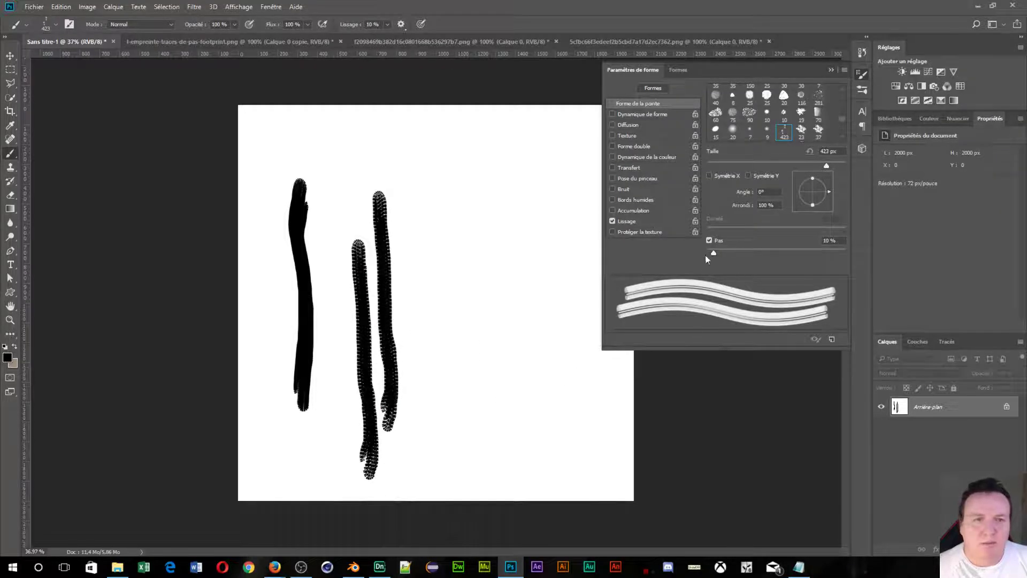
{"action": "left_click_drag", "start_coordinate": [714, 254], "coordinate": [785, 253]}
{"action": "left_click_drag", "start_coordinate": [744, 192], "coordinate": [792, 194]}
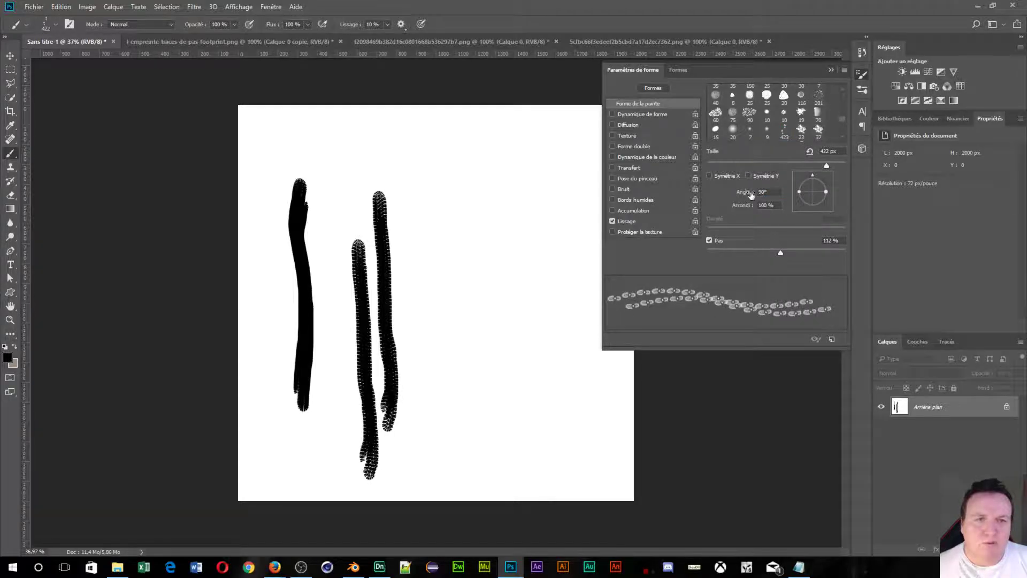
{"action": "mouse_move", "coordinate": [751, 195]}
{"action": "left_mouse_down"}
{"action": "mouse_move", "coordinate": [641, 194]}
{"action": "mouse_move", "coordinate": [650, 194]}
{"action": "left_mouse_up"}
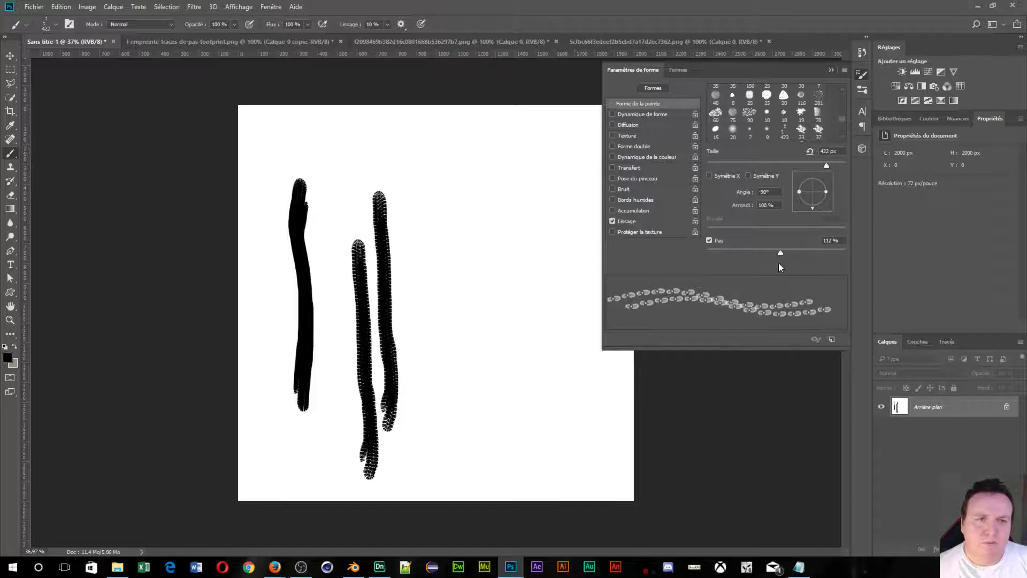
{"action": "left_click_drag", "start_coordinate": [779, 250], "coordinate": [816, 257]}
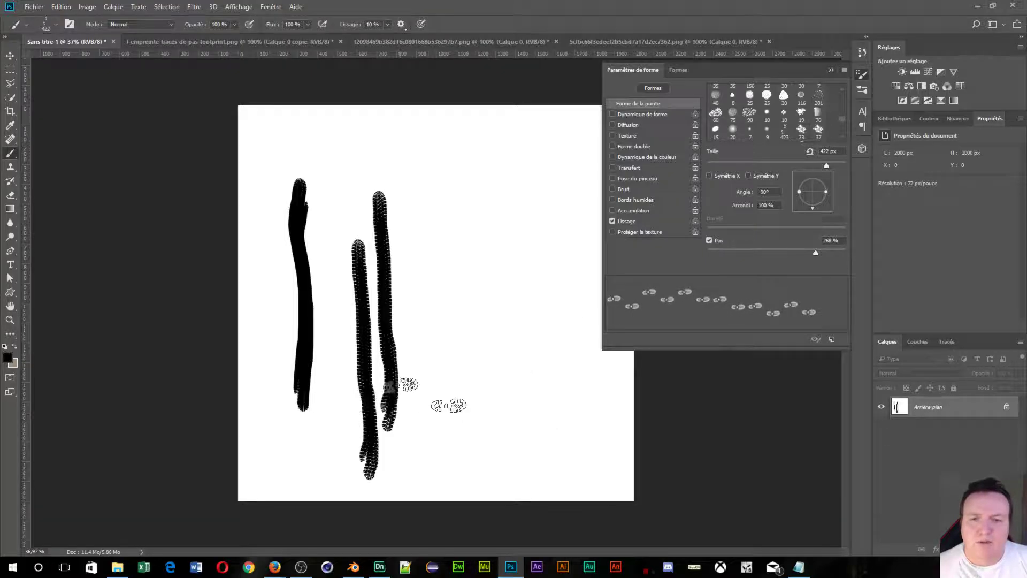
Stamp a horizontal row of footprints along the bottom of the canvas.
{"action": "left_click", "coordinate": [275, 435]}
{"action": "left_click", "coordinate": [323, 455]}
{"action": "left_click", "coordinate": [369, 431]}
{"action": "left_click", "coordinate": [416, 451]}
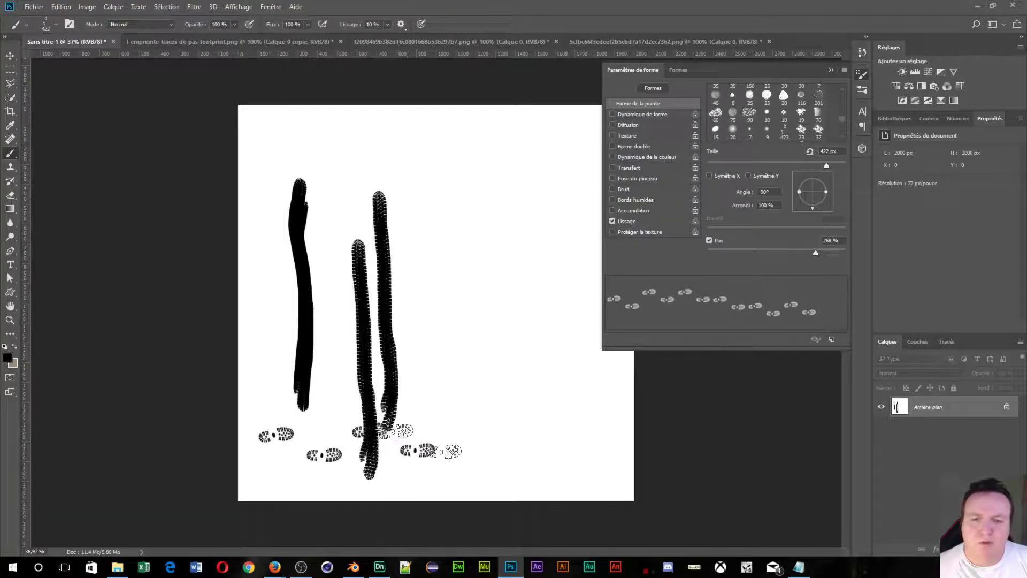
{"action": "left_click", "coordinate": [487, 443]}
{"action": "left_click", "coordinate": [581, 444]}
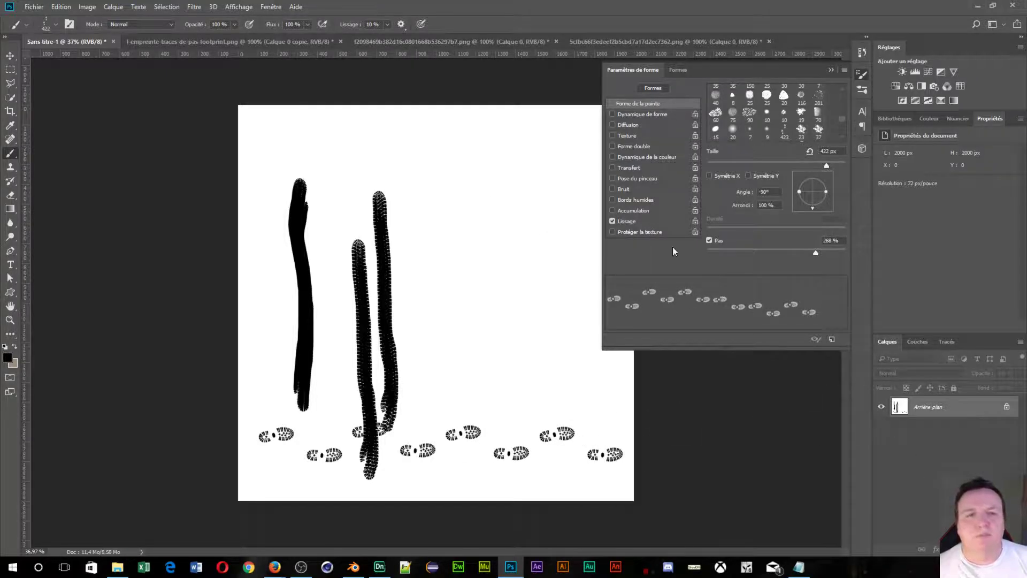
Rotate the brush to -180° and paint two vertical footprint trails above the row.
{"action": "mouse_move", "coordinate": [745, 193]}
{"action": "left_mouse_down"}
{"action": "mouse_move", "coordinate": [731, 196]}
{"action": "mouse_move", "coordinate": [739, 207]}
{"action": "mouse_move", "coordinate": [723, 195]}
{"action": "left_mouse_up"}
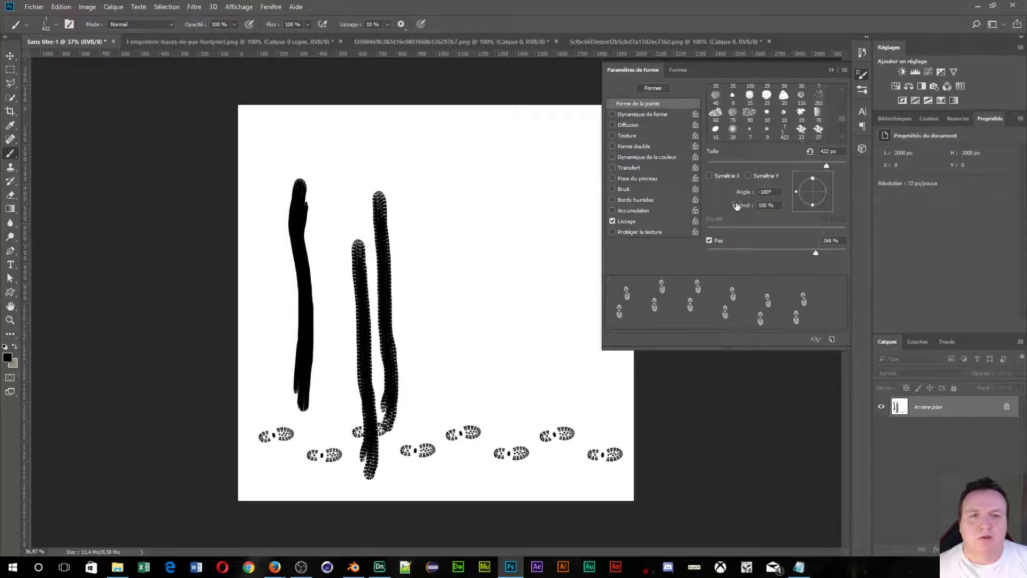
{"action": "left_click", "coordinate": [446, 166]}
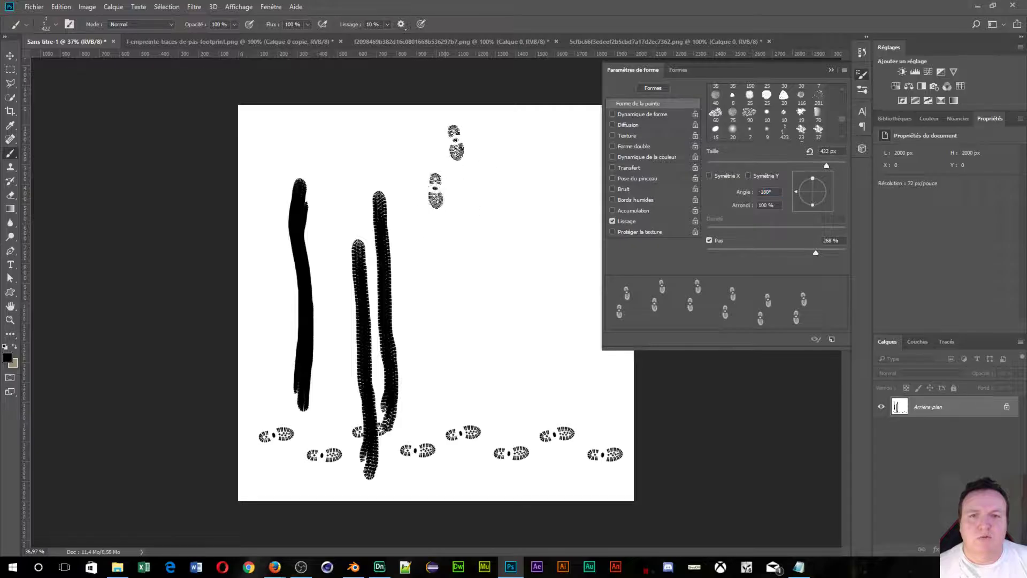
{"action": "mouse_move", "coordinate": [435, 190]}
{"action": "left_mouse_down"}
{"action": "mouse_move", "coordinate": [458, 231]}
{"action": "mouse_move", "coordinate": [446, 470]}
{"action": "left_mouse_up"}
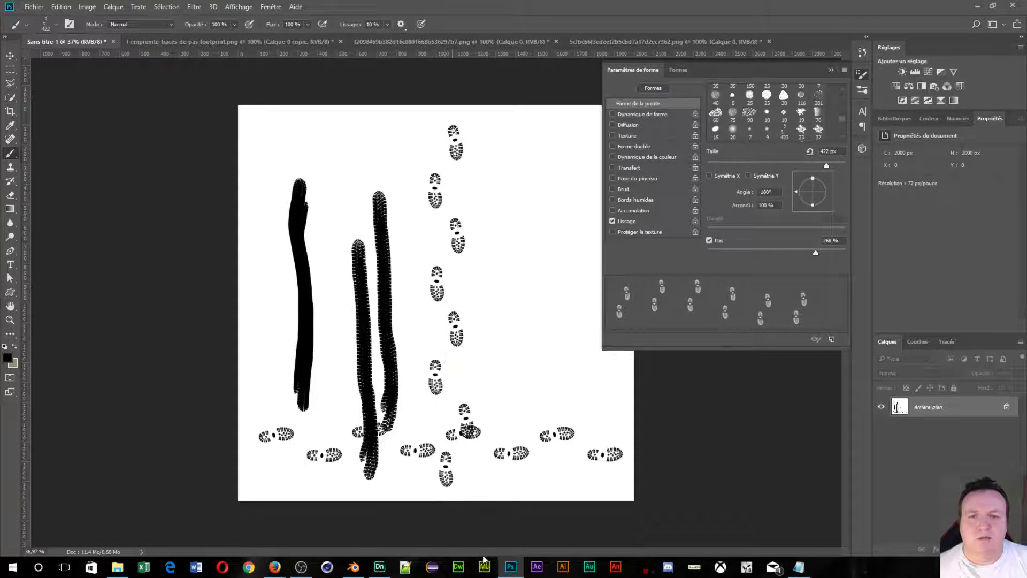
{"action": "left_click_drag", "start_coordinate": [522, 155], "coordinate": [546, 467]}
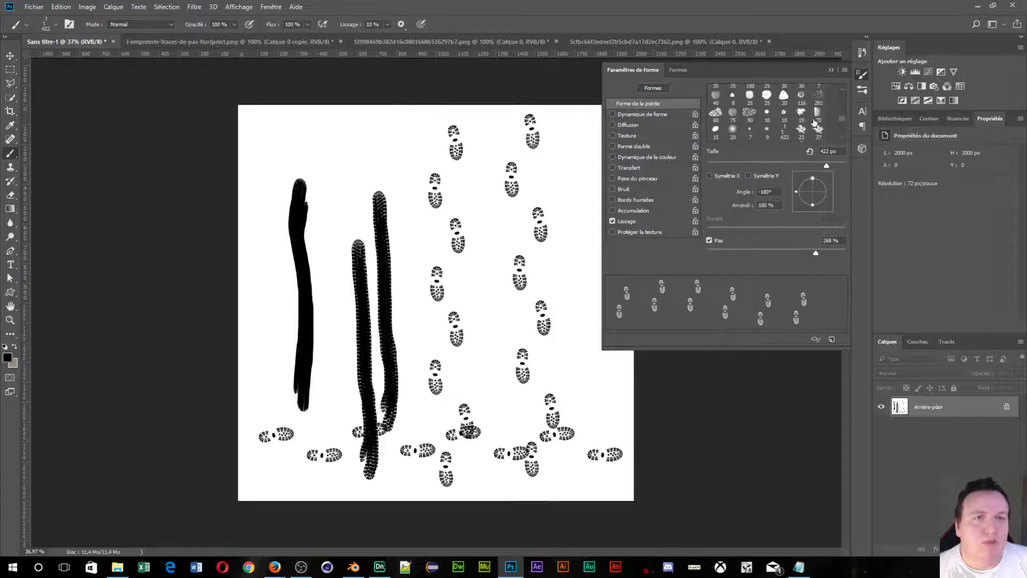
{"action": "scroll", "coordinate": [802, 118], "scroll_direction": "down", "scroll_amount": 5}
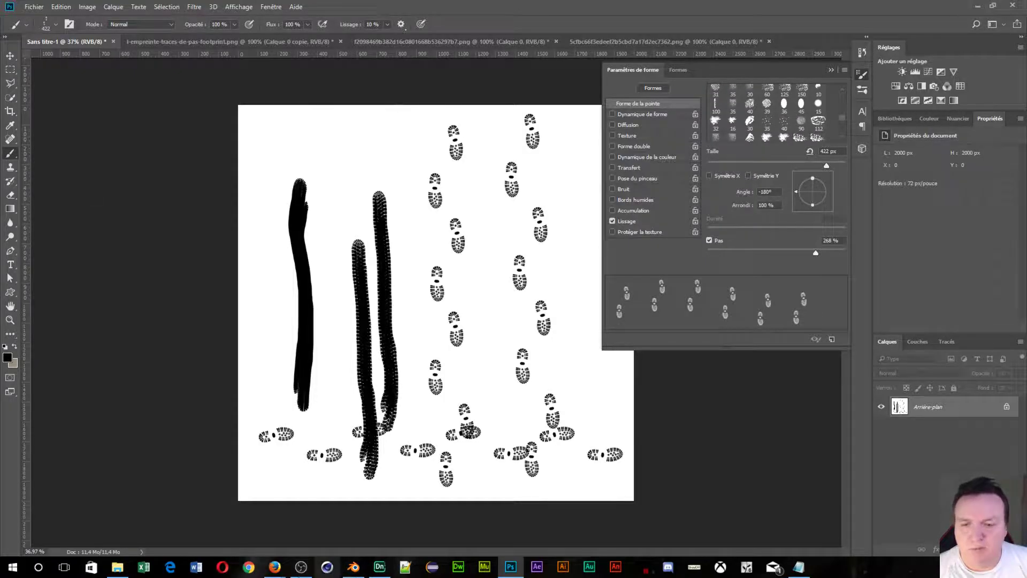
{"action": "mouse_move", "coordinate": [275, 567]}
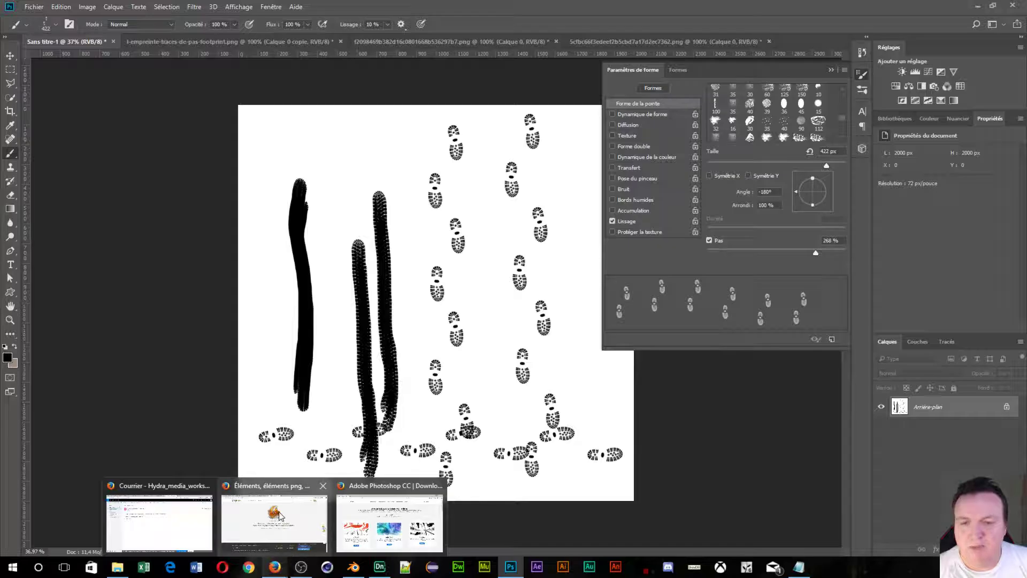
{"action": "left_click", "coordinate": [280, 516]}
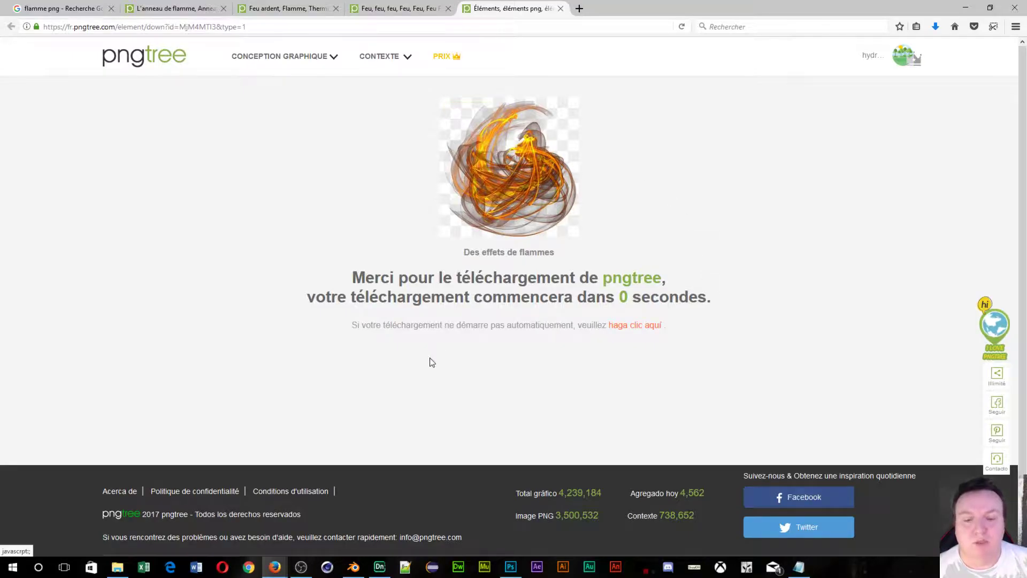
{"action": "left_click", "coordinate": [506, 574]}
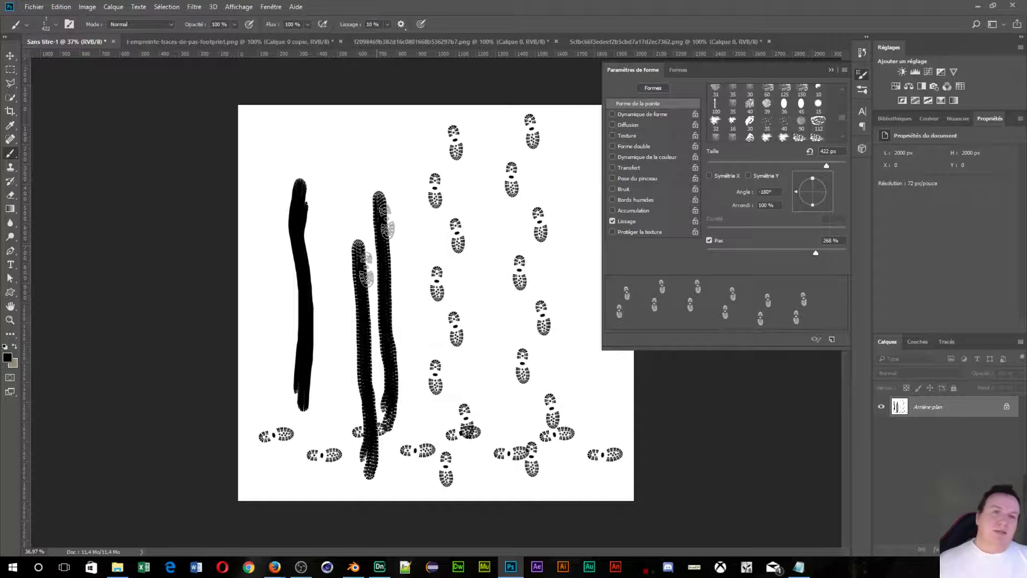